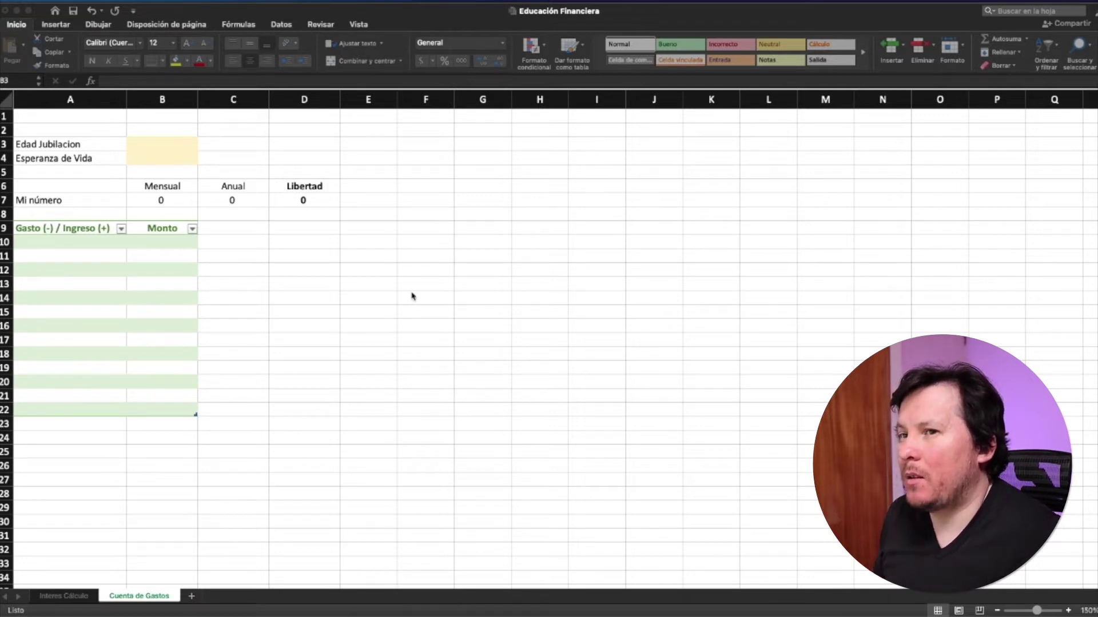
- Set Edad Jubilacion to 45 and Esperanza de Vida to 80 in cells B3 and B4
left_click(159, 145)
left_click(157, 144)
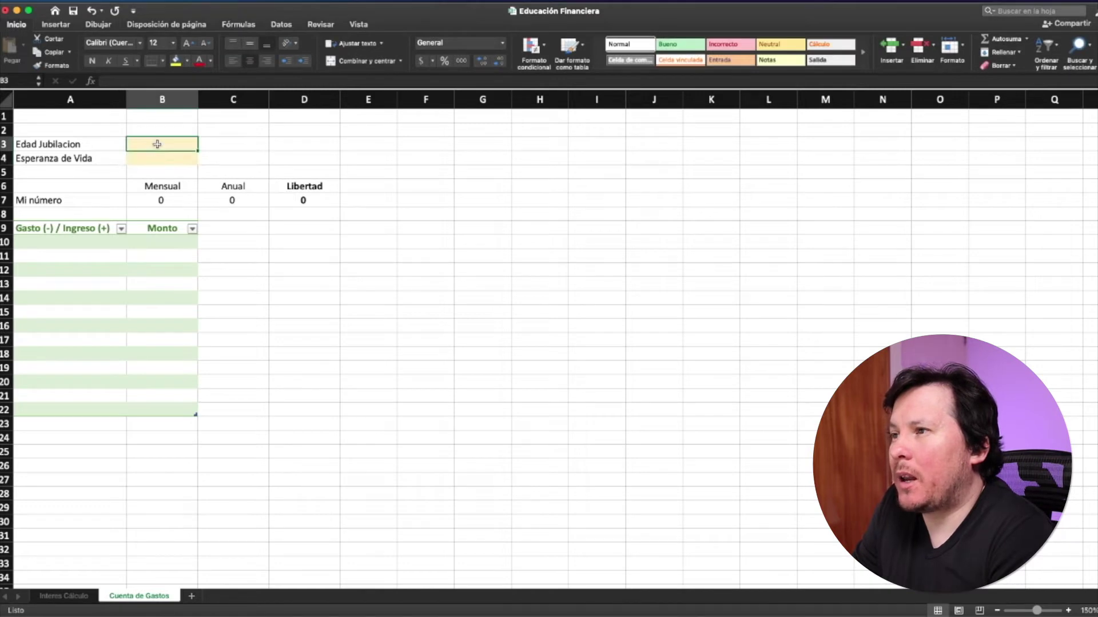
left_click(155, 159)
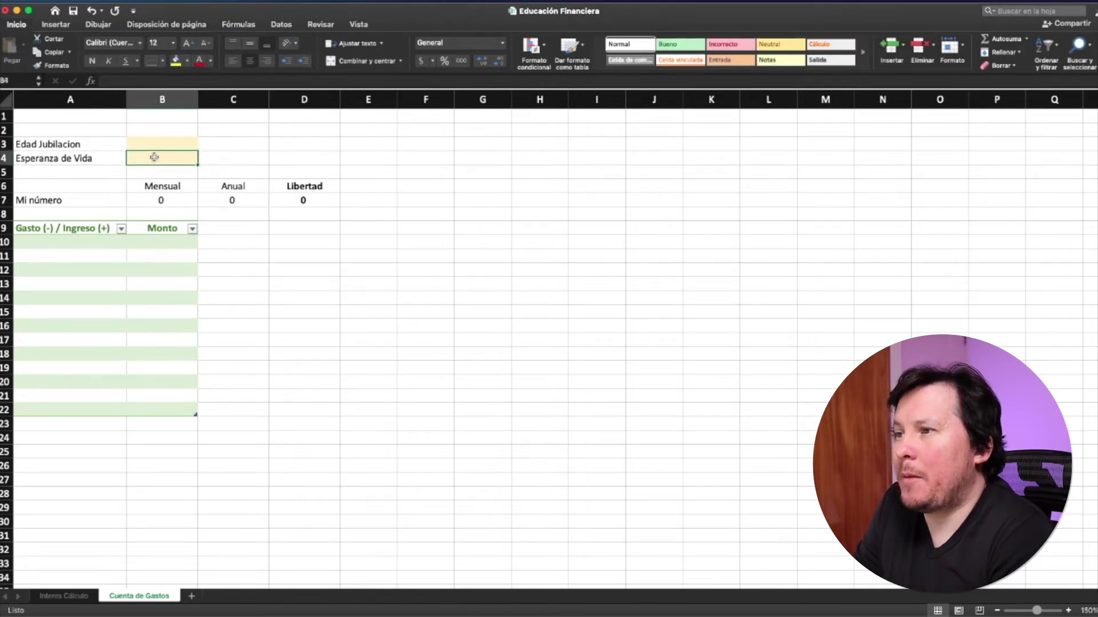
left_click(158, 144)
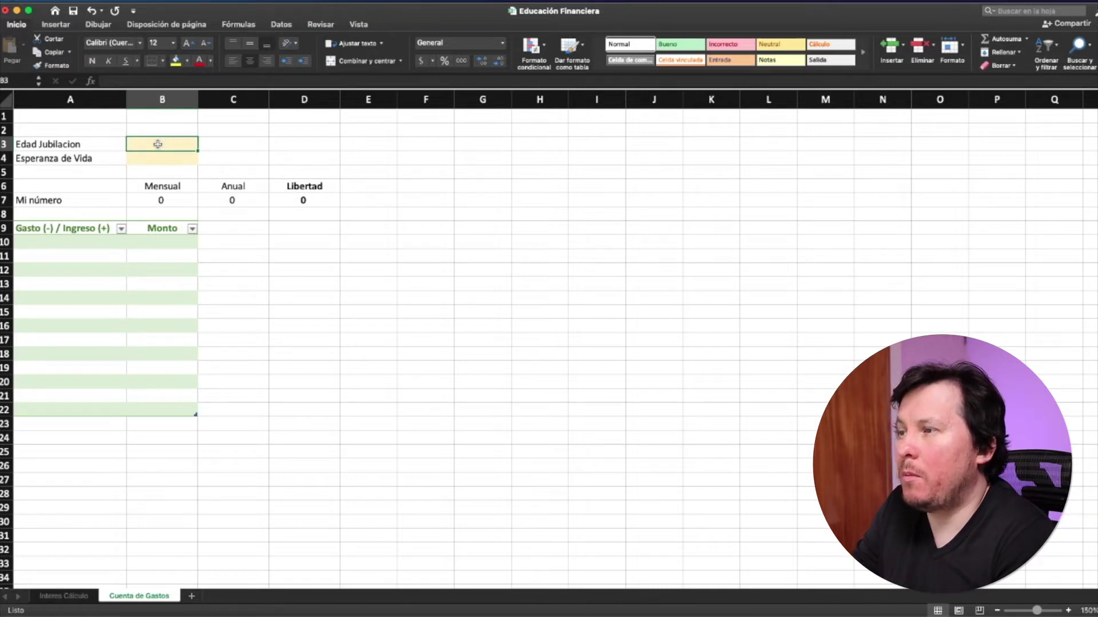
type("45")
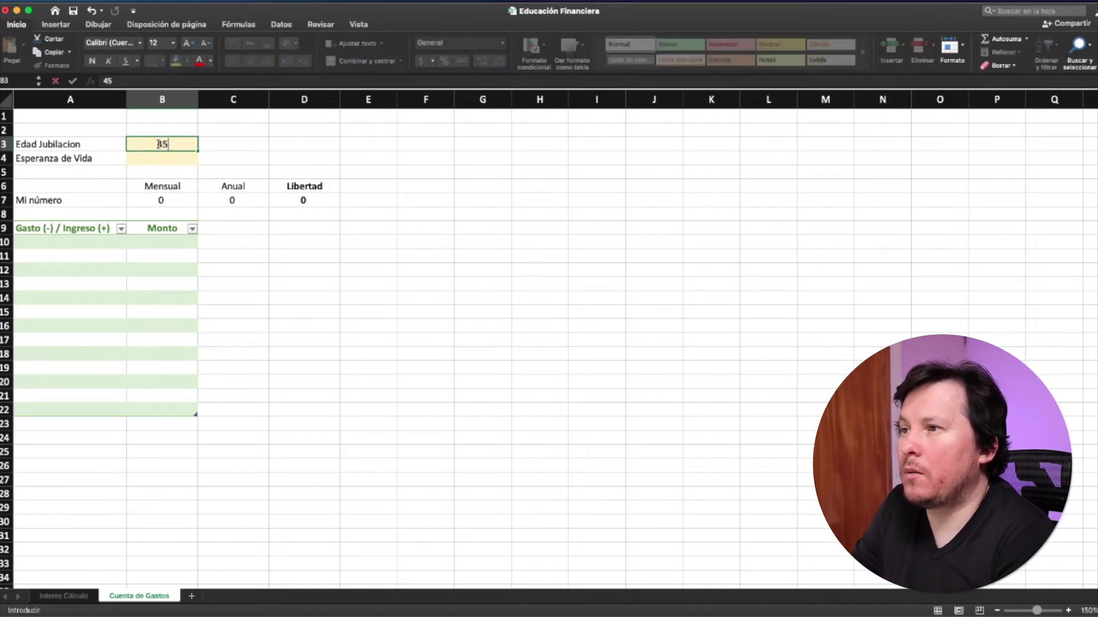
key("Return")
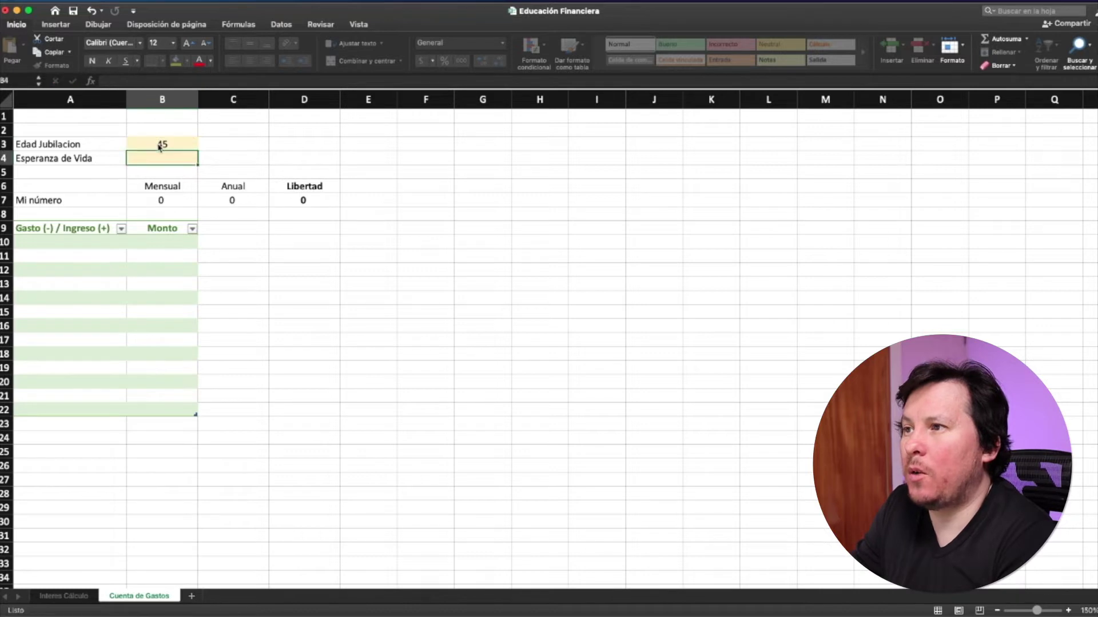
type("80")
key("Return")
key("Up")
key("Up")
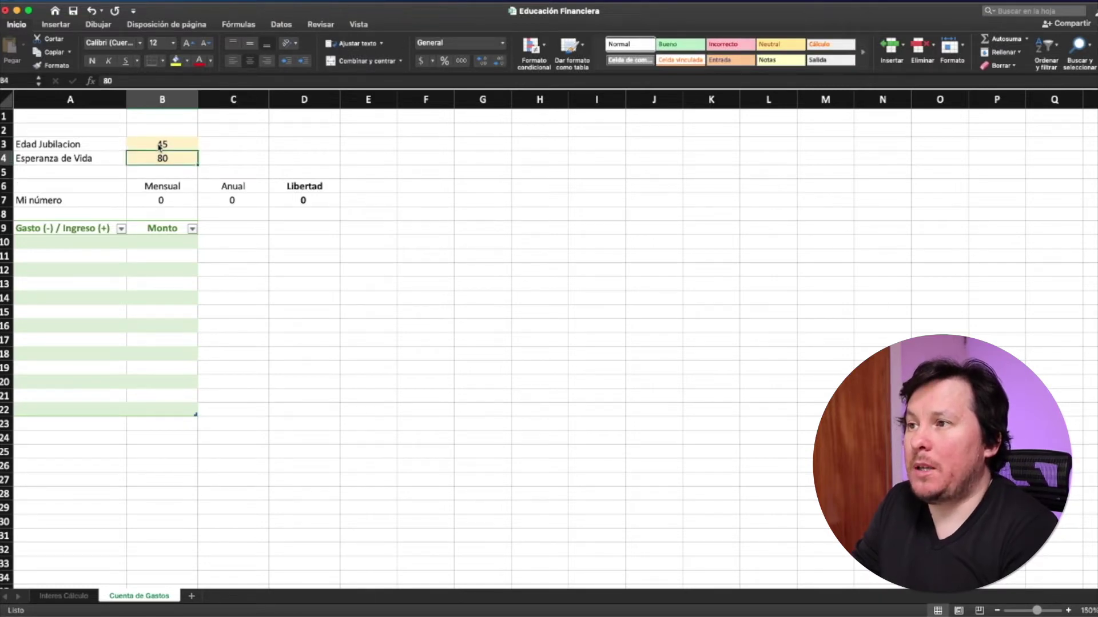
key("Down")
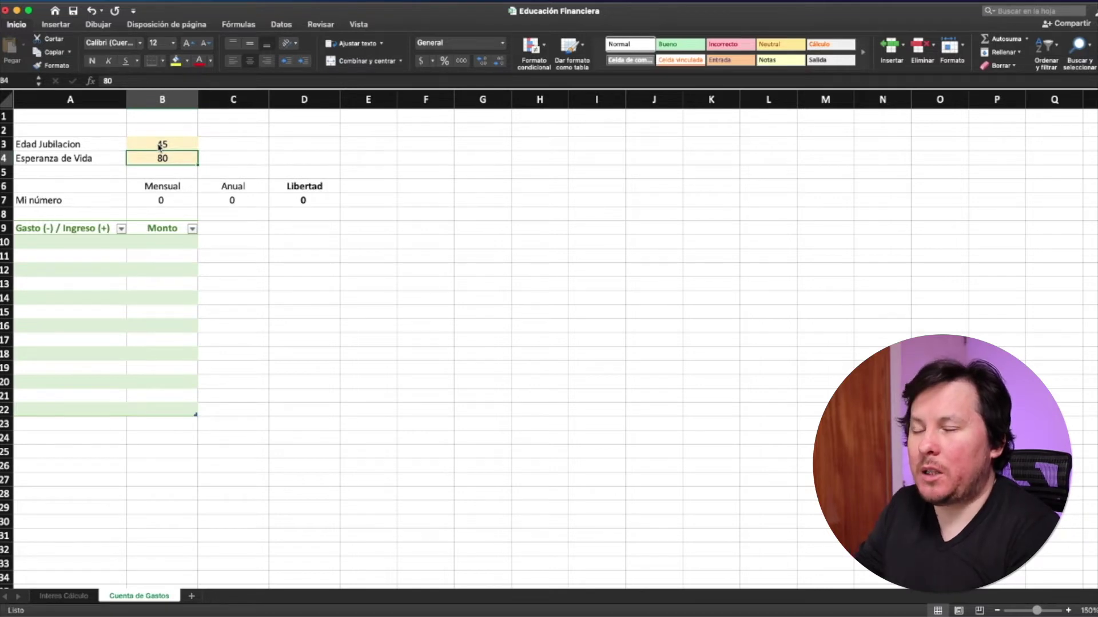
- Enter Arriendo as the first item of the Gasto/Ingreso table in cell A10
key("Left")
key("Down")
key("Down")
key("Down")
key("Down")
key("Down")
key("Down")
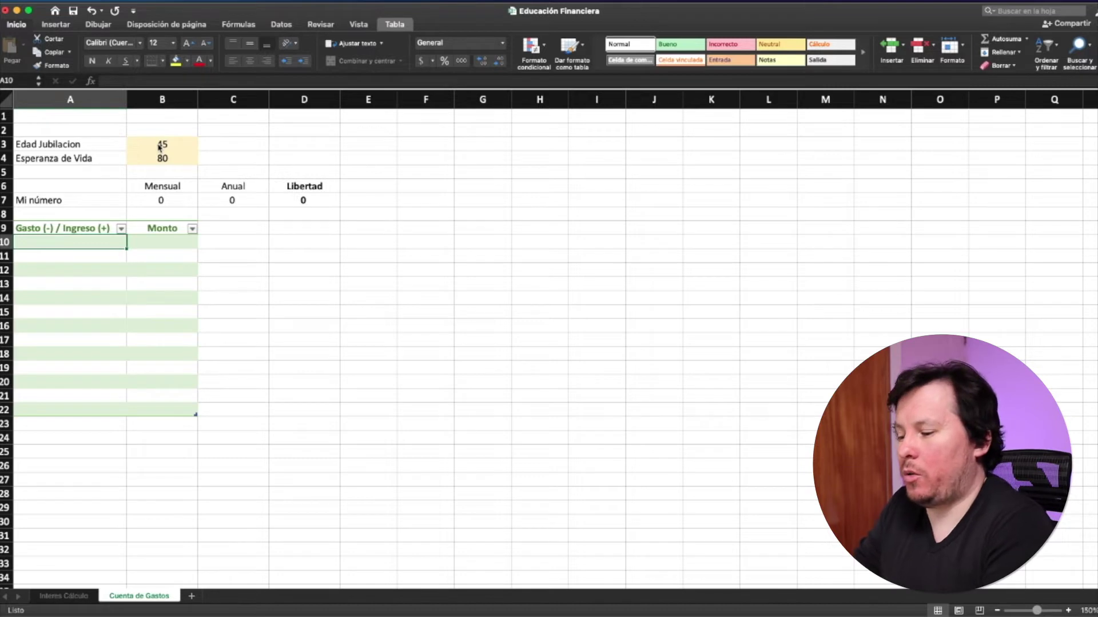
type("Arriendo")
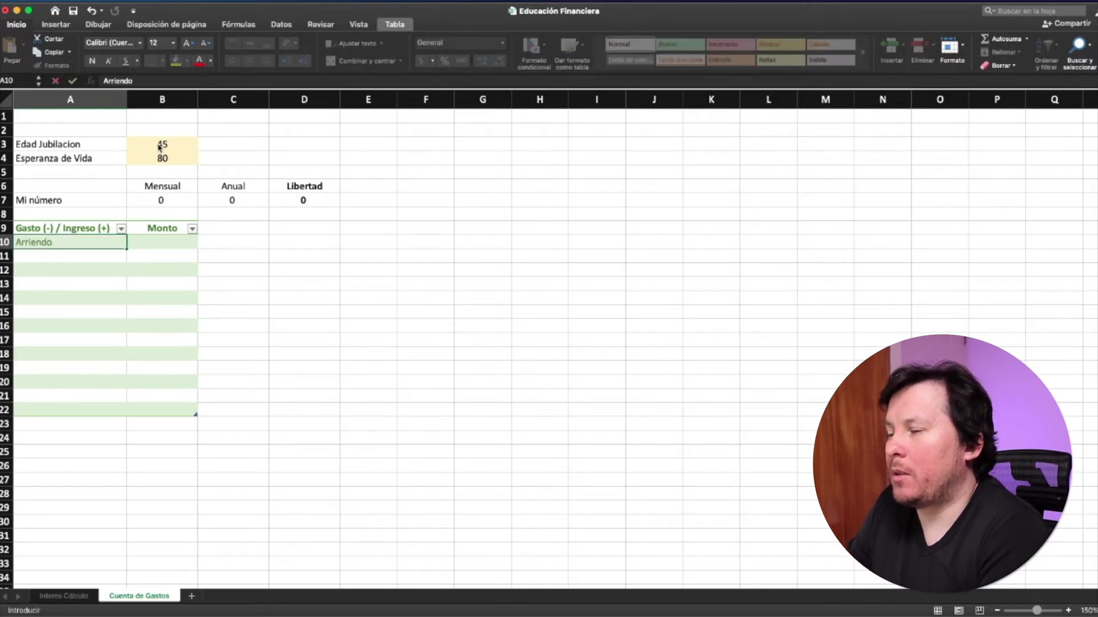
- Set the Monto for Arriendo to -300.000
key("Tab")
key("shift+Tab")
key("Tab")
key("shift+Tab")
key("Tab")
key("shift+Tab")
key("Tab")
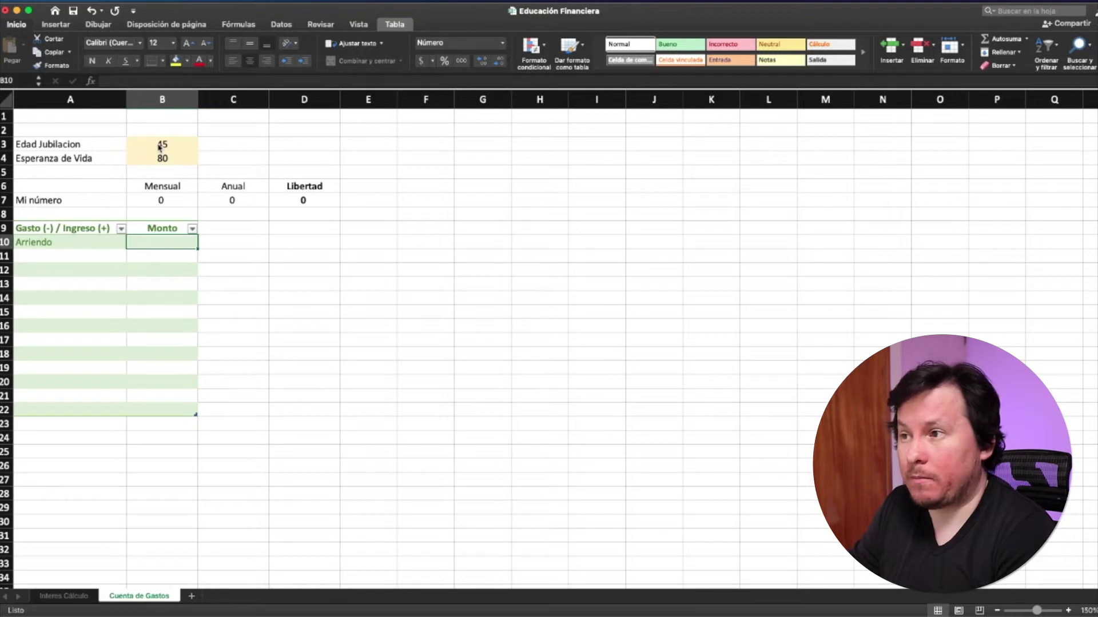
key("F2")
type("-30")
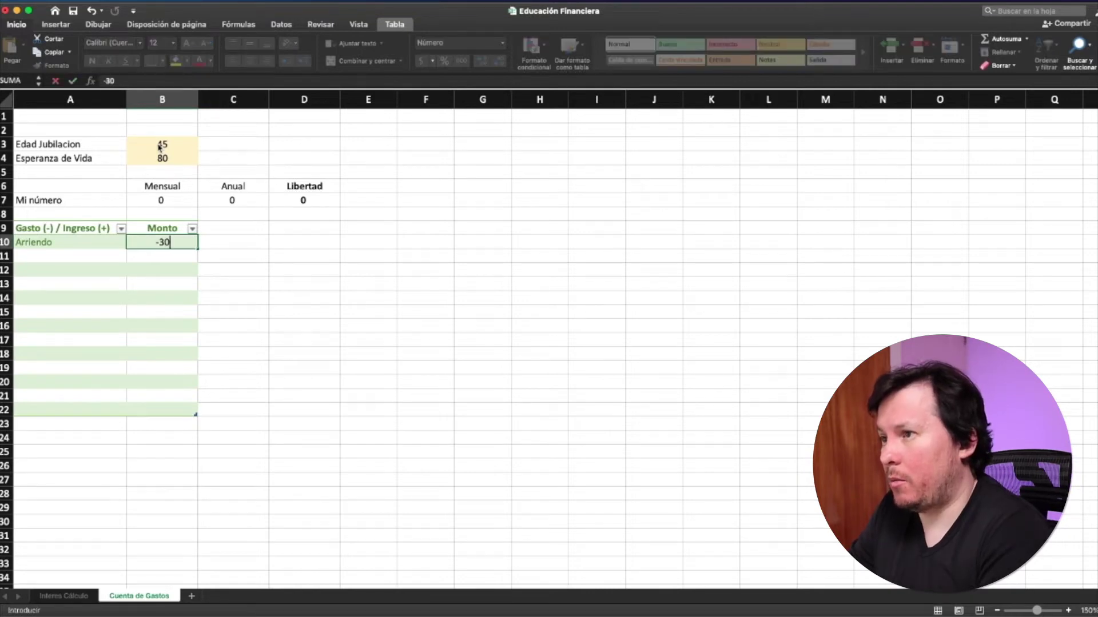
type("0.000000")
key("Return")
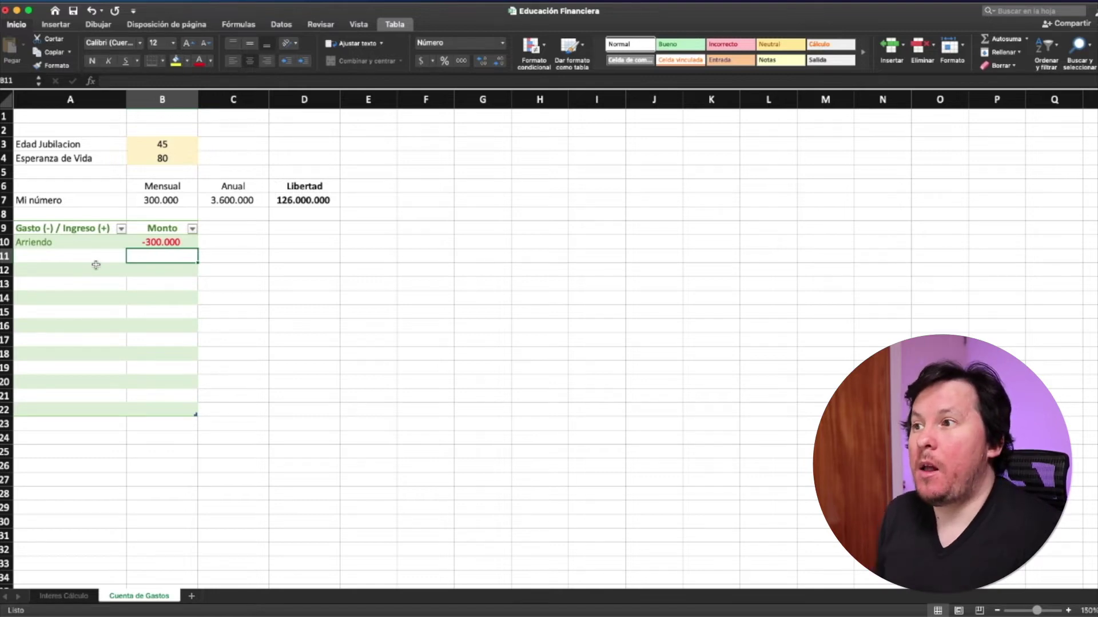
- Add a Comidas expense in row 11 with a Monto of -20.000
left_click(78, 256)
type("Com")
type("idad")
key("BackSpace")
type("s")
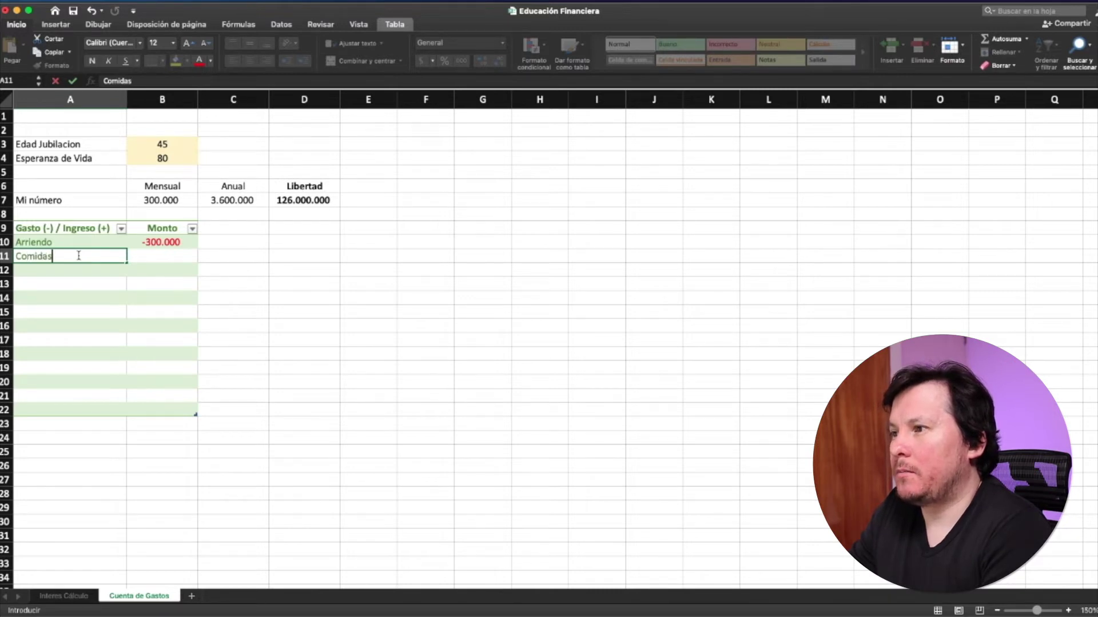
key("Tab")
type("-20.000")
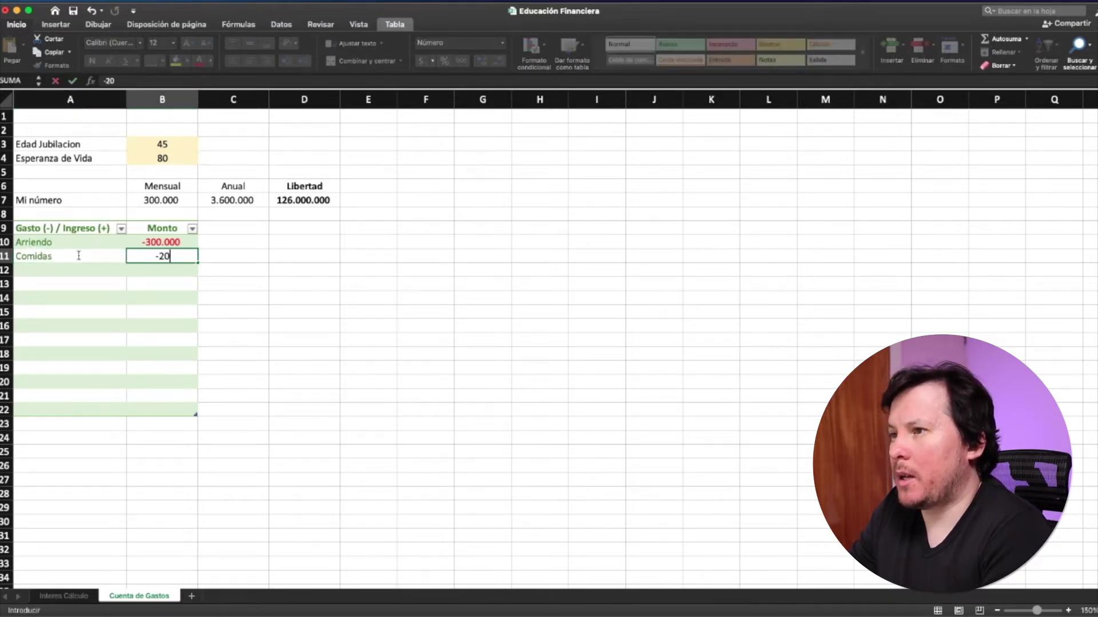
key("Return")
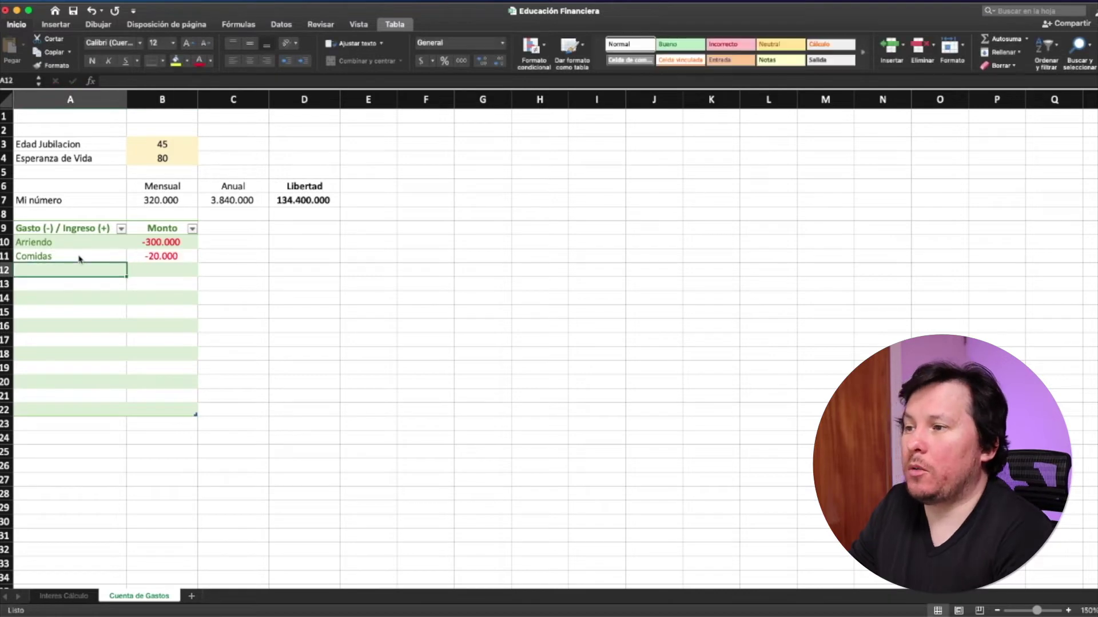
- Correct the Monto for Comidas to -200.000
key("Up")
key("Right")
type("-200000")
key("Return")
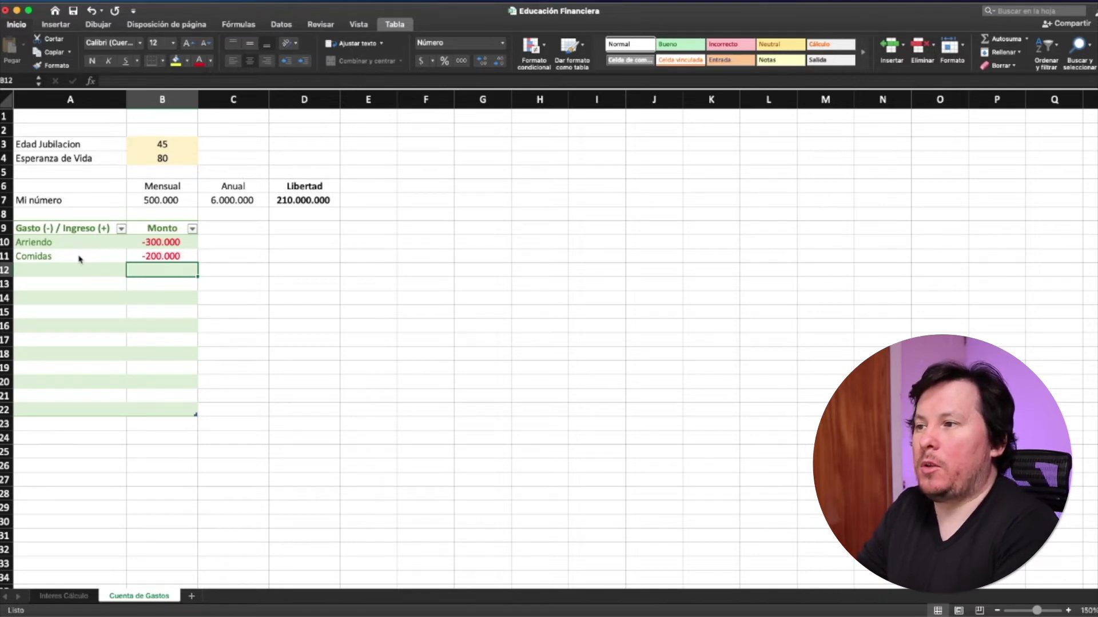
- Add a Cuentas expense in row 12 with a Monto of -150.000
key("Left")
key("Right")
key("Left")
key("Right")
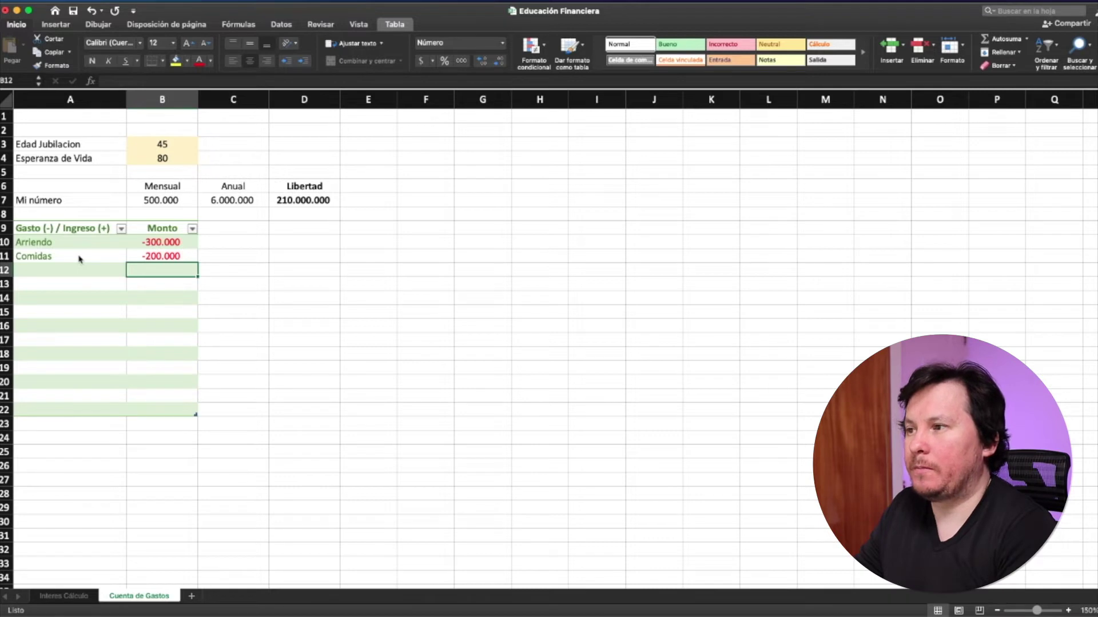
key("Left")
type("Cuentas")
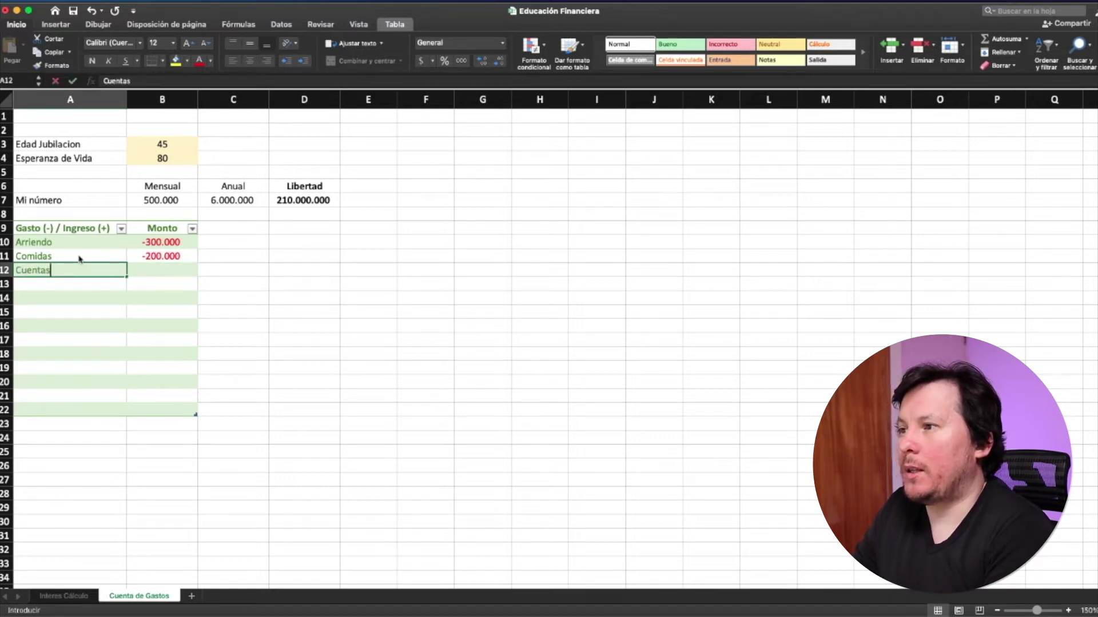
key("Tab")
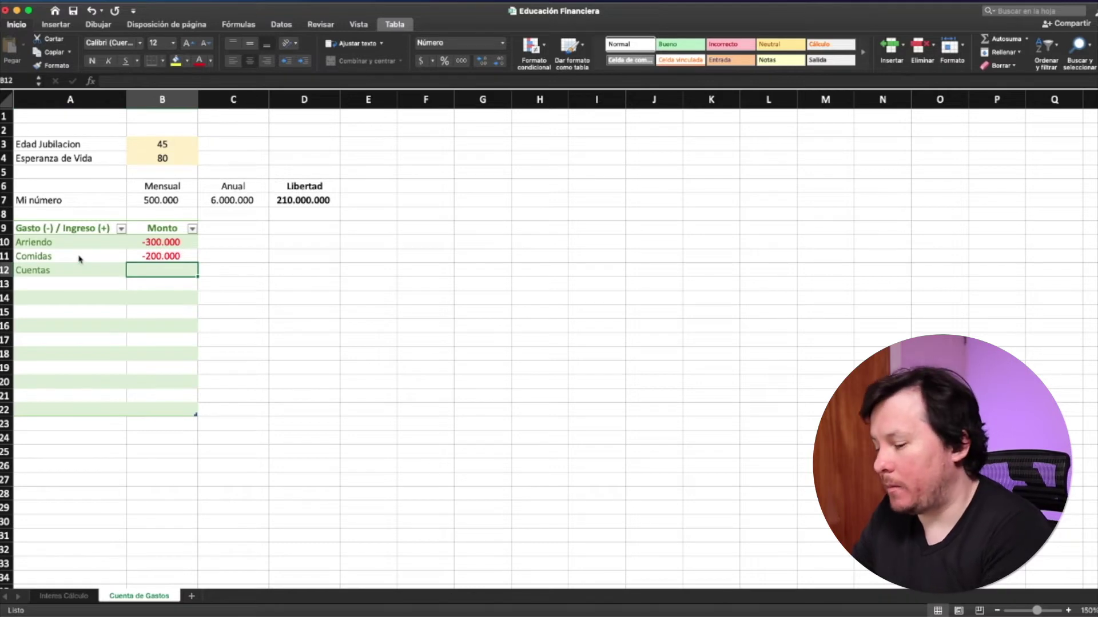
type("-")
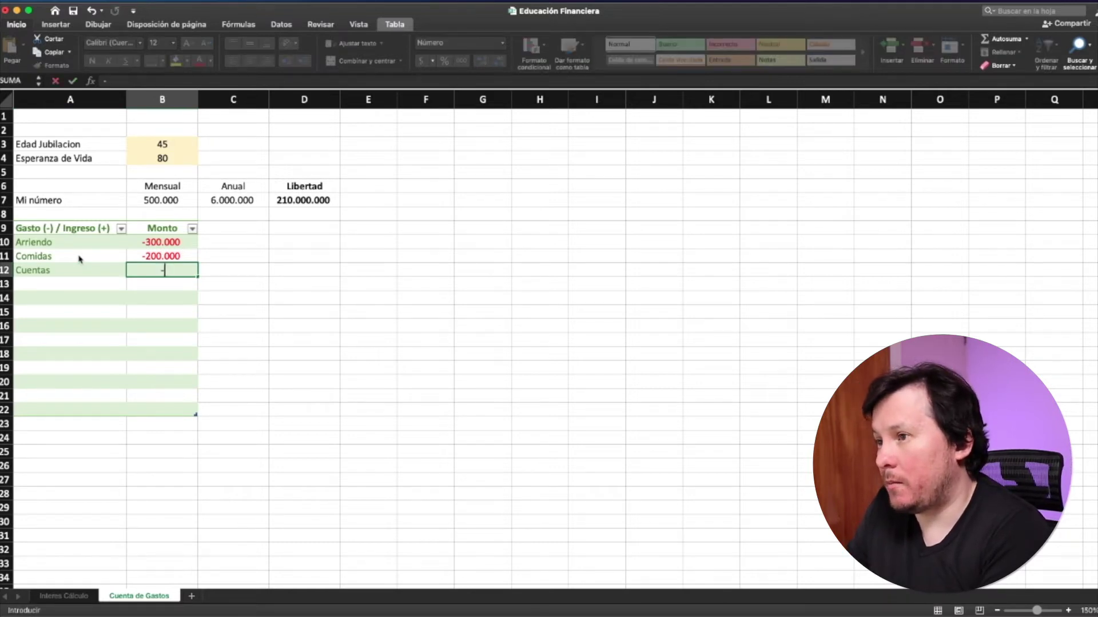
type("150000")
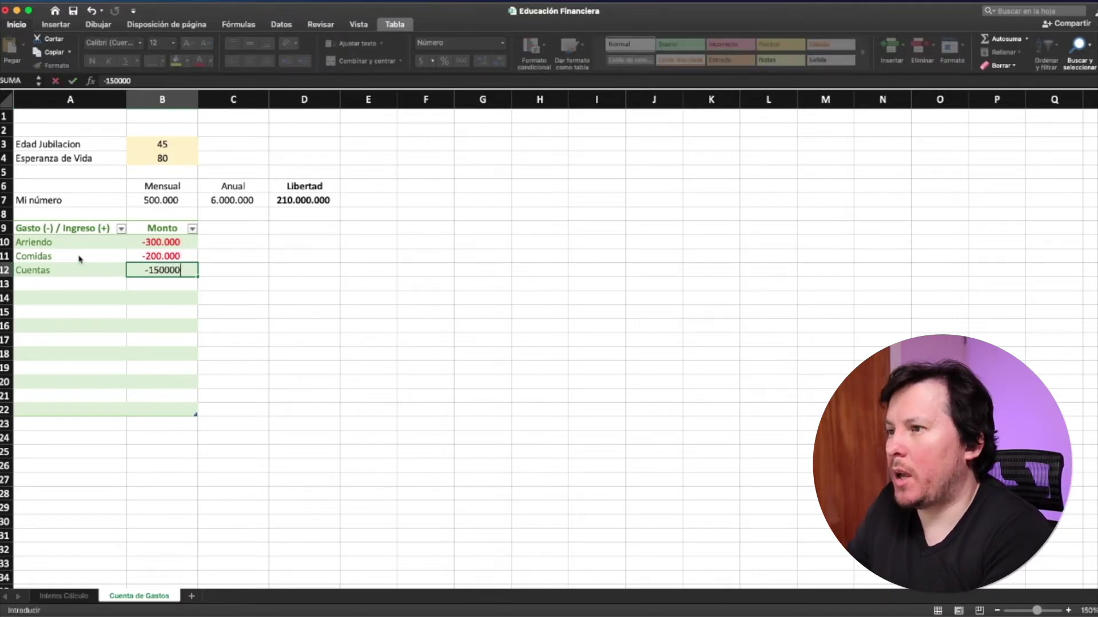
key("Return")
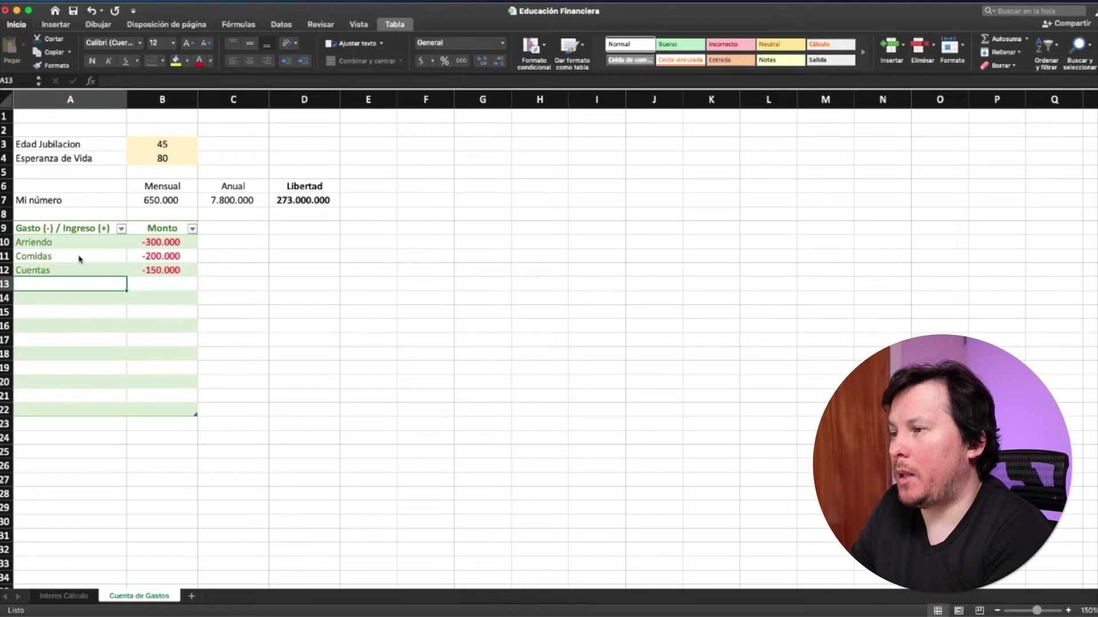
- Add an Entretenimiento expense in row 13 with a Monto of -250.000
type("Entretenimiento")
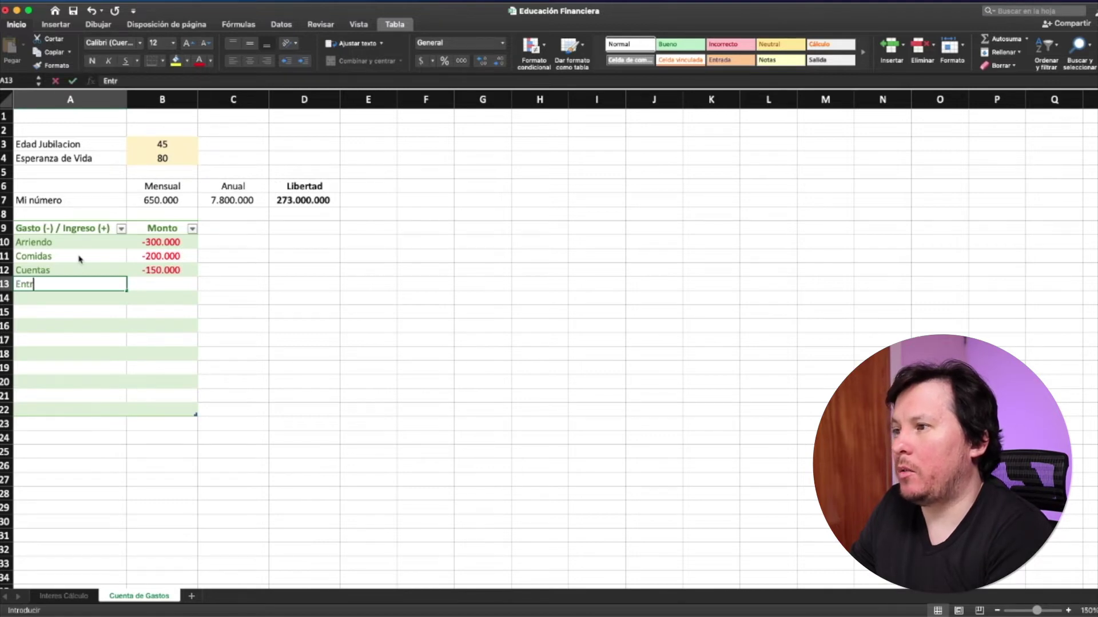
key("Tab")
type("-")
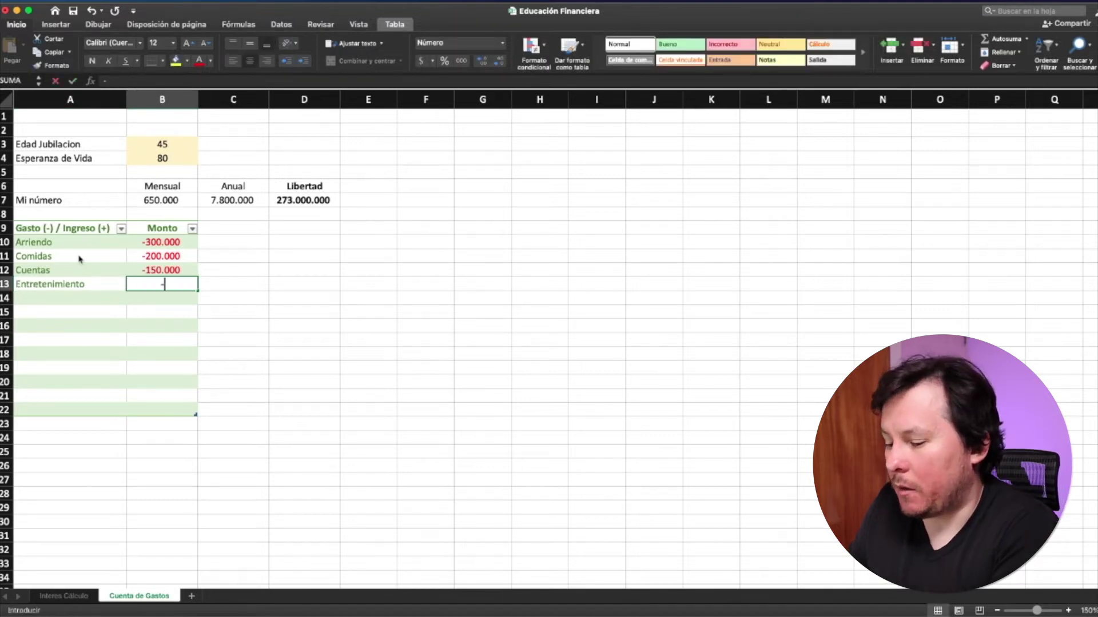
type("250.000")
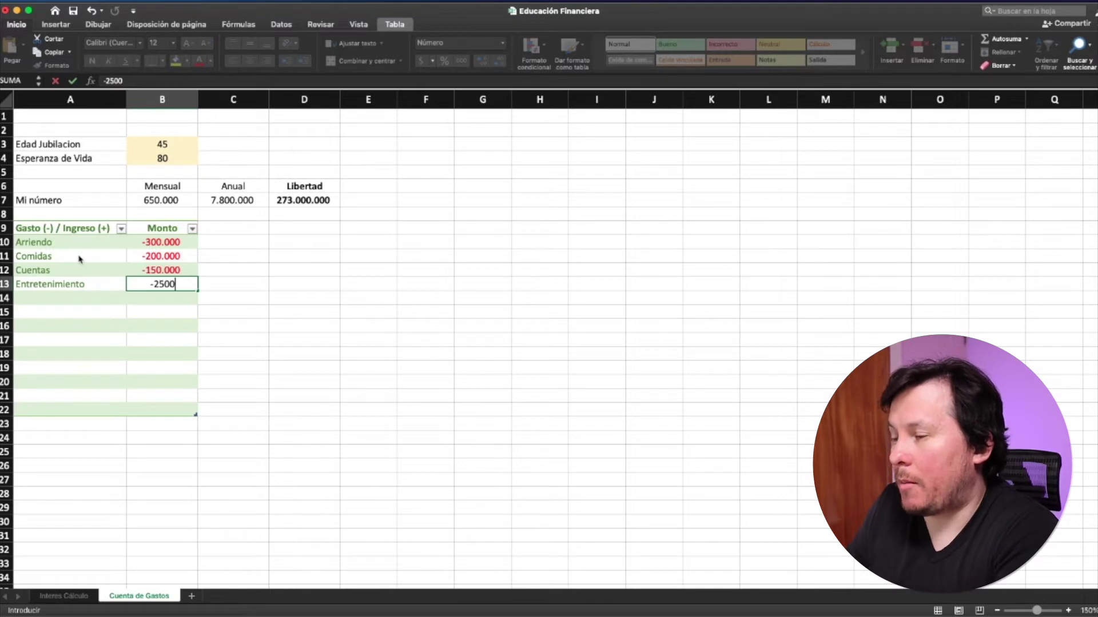
key("Return")
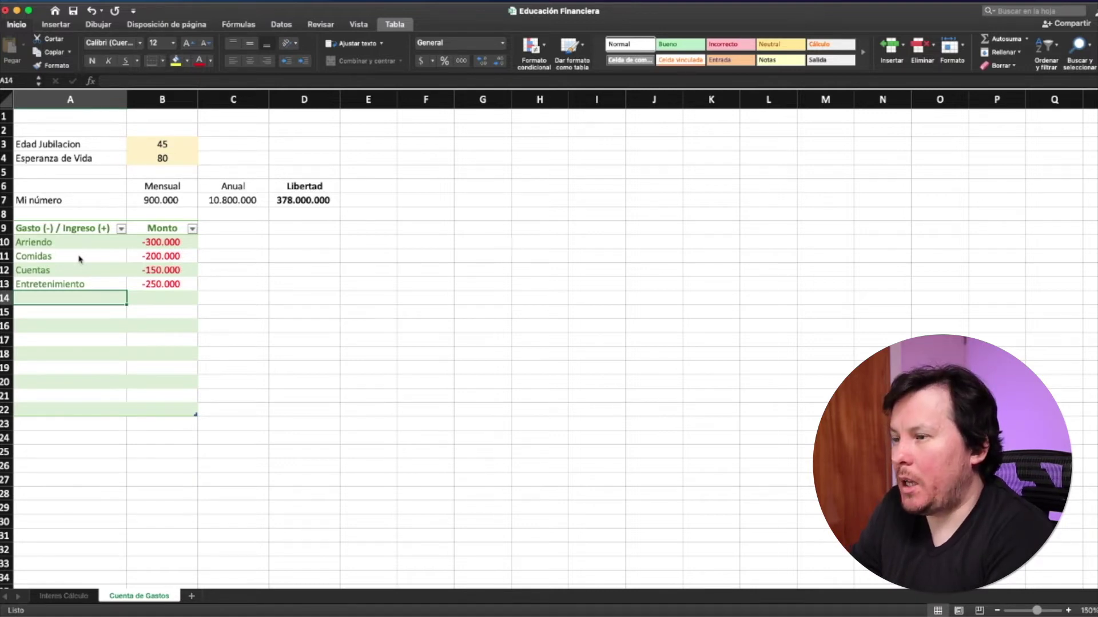
- Add a Vacaciones expense in row 14 with a Monto of -50.000
type("Vacaciones")
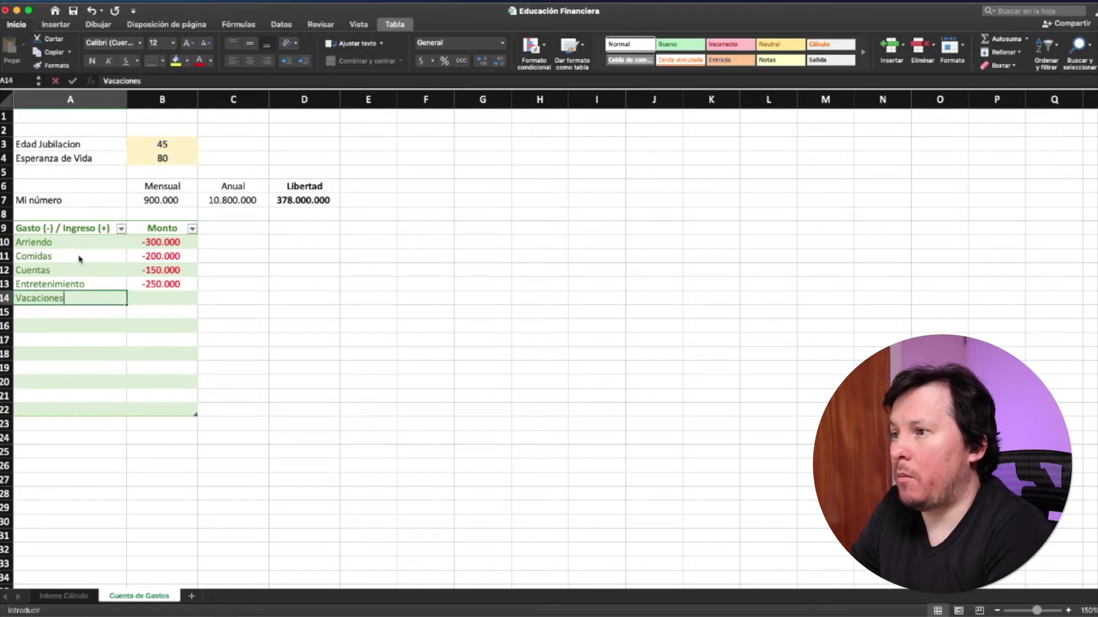
key("Tab")
type("-50000")
key("Return")
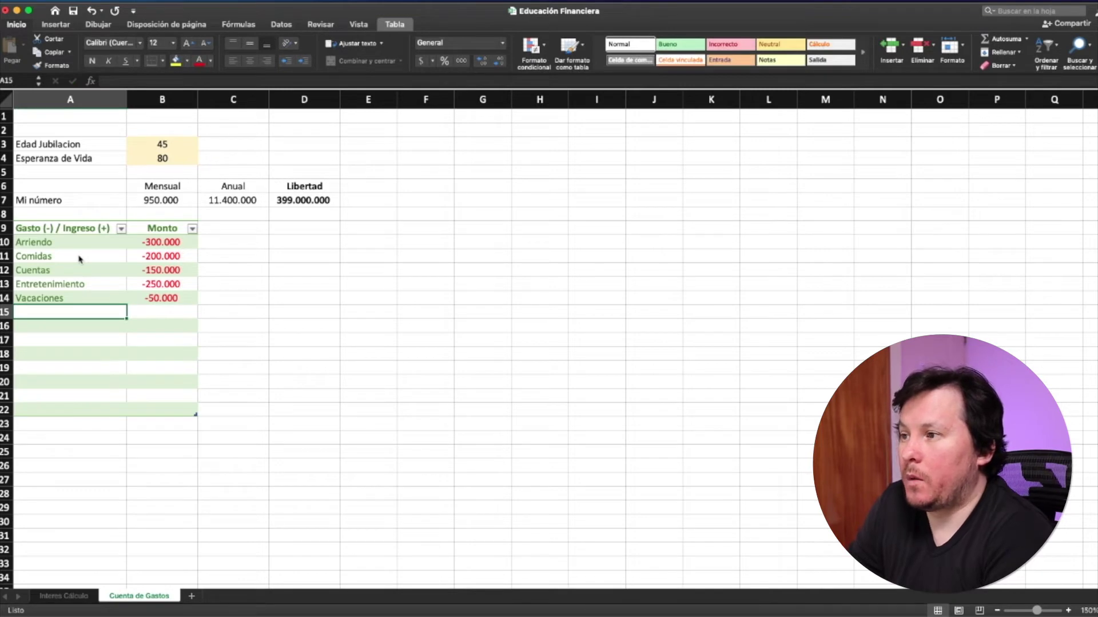
- Add an Educación expense in row 15 with a Monto of -50.000
type("Educación")
key("Tab")
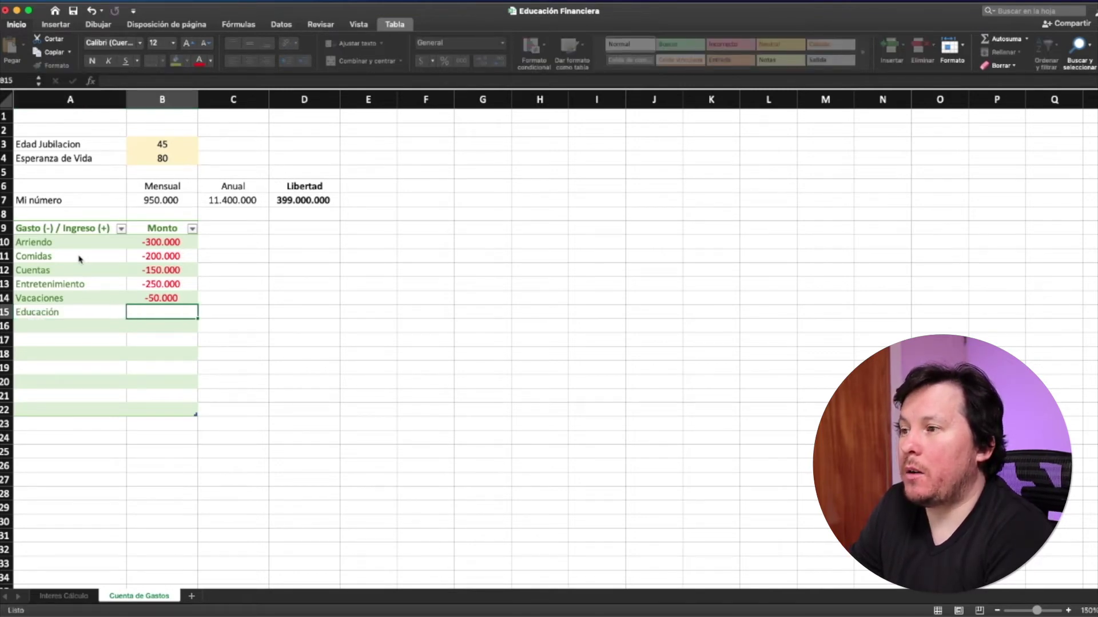
type("-")
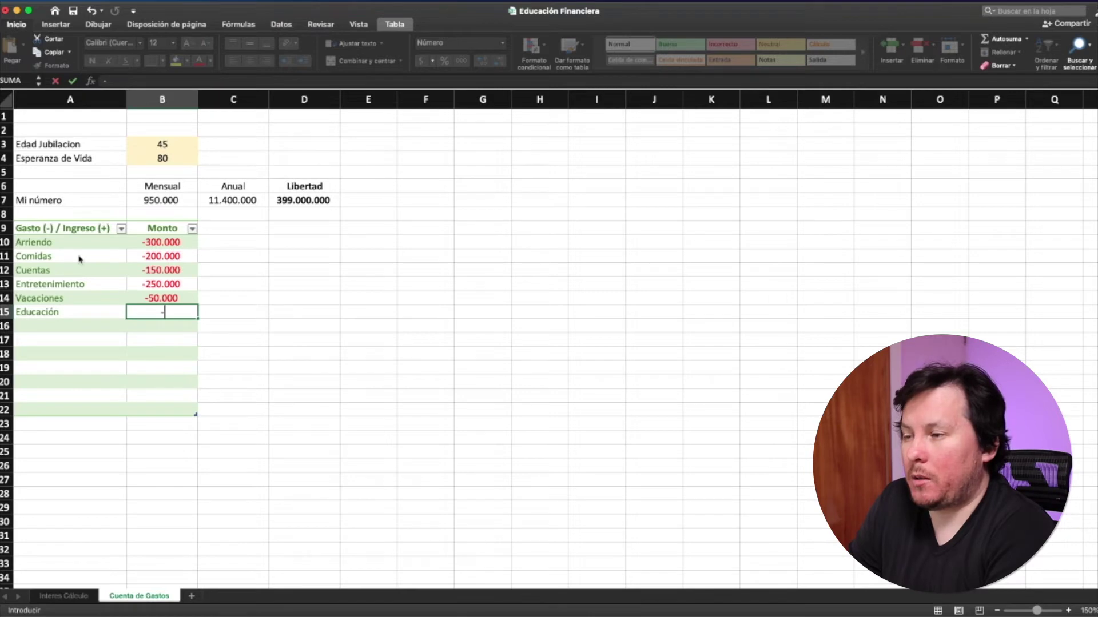
type("50000")
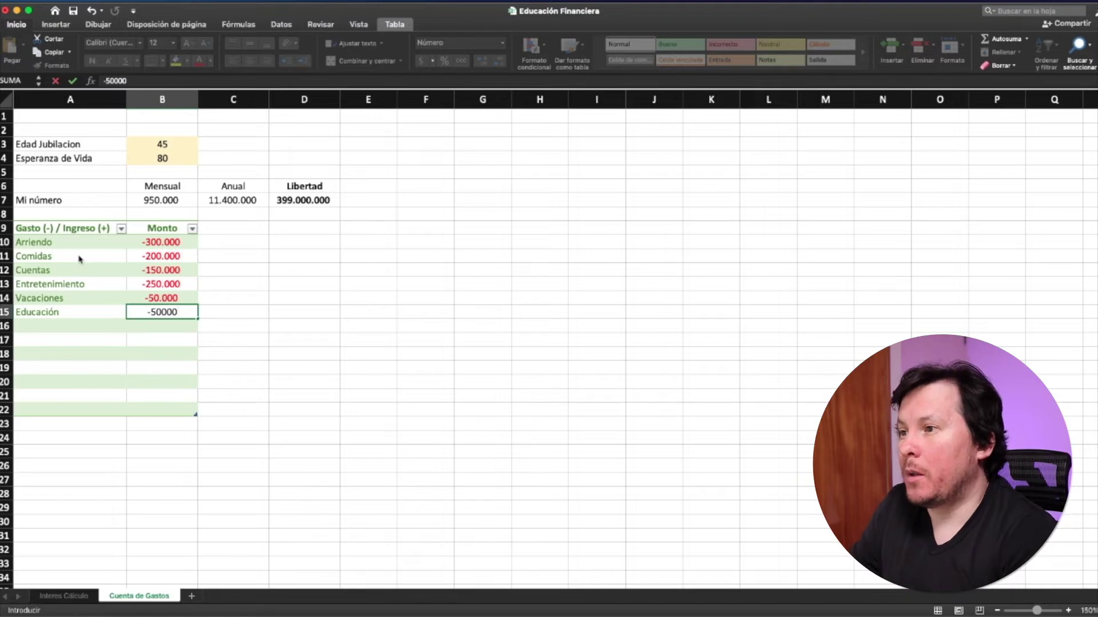
key("Return")
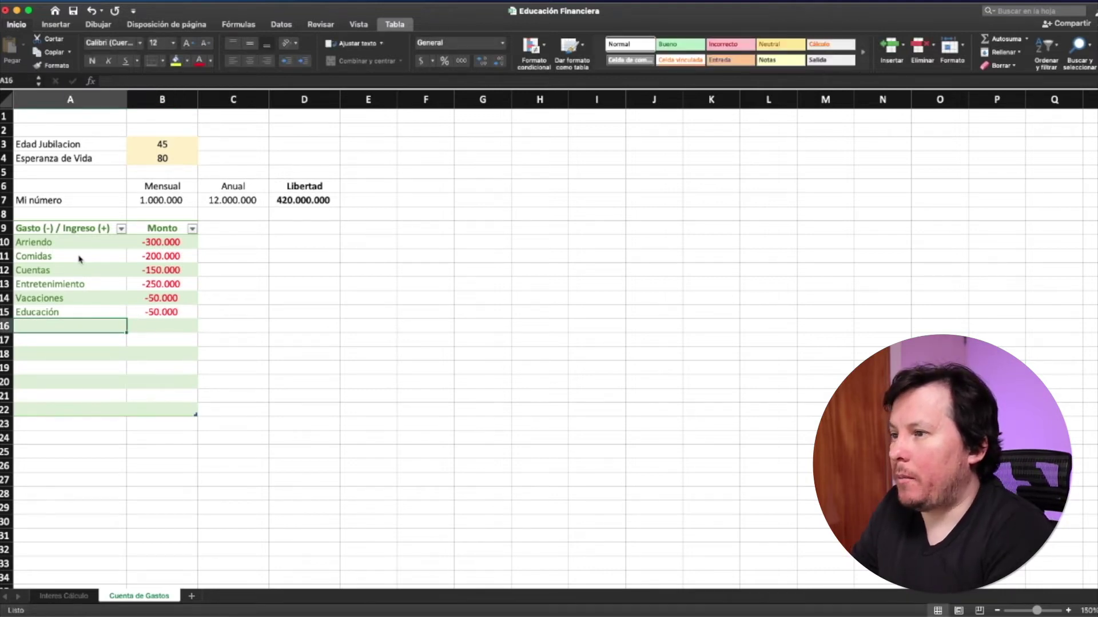
- Add an Otros expense in row 16 with a Monto of -60.000
type("Otros")
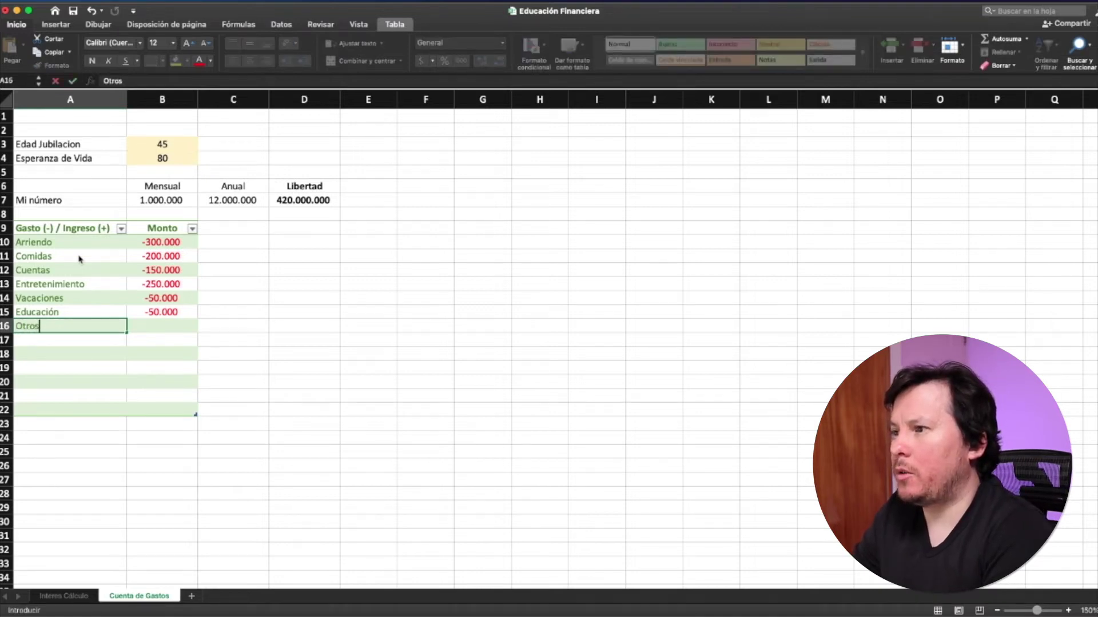
key("Tab")
type("-60.000")
key("Return")
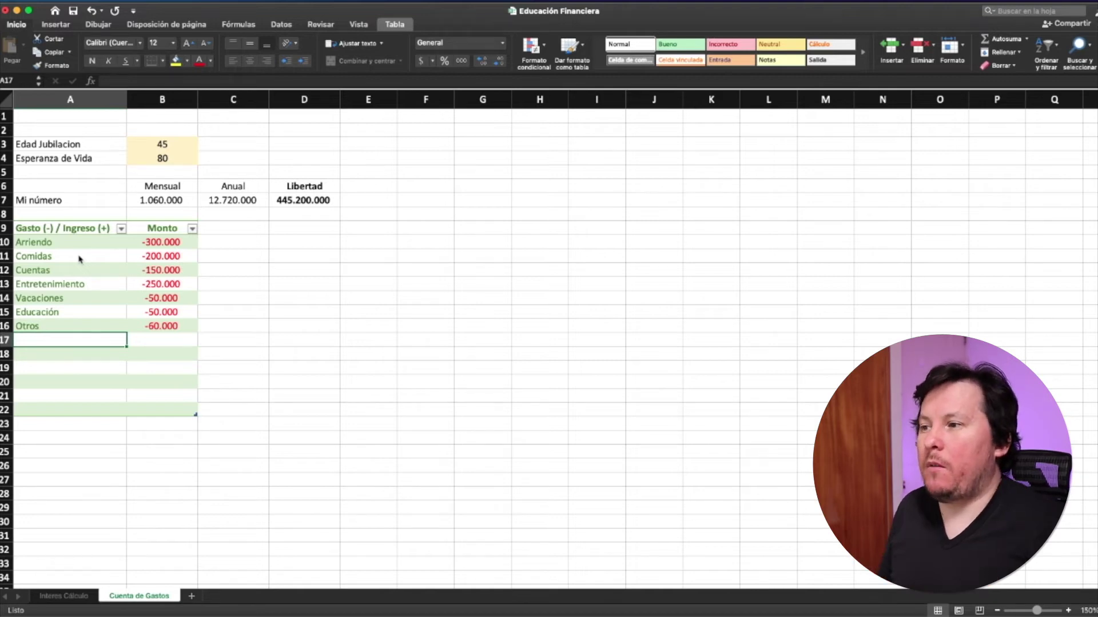
- Add an Airbnb income in row 17 with a Monto of 300.000
type("A")
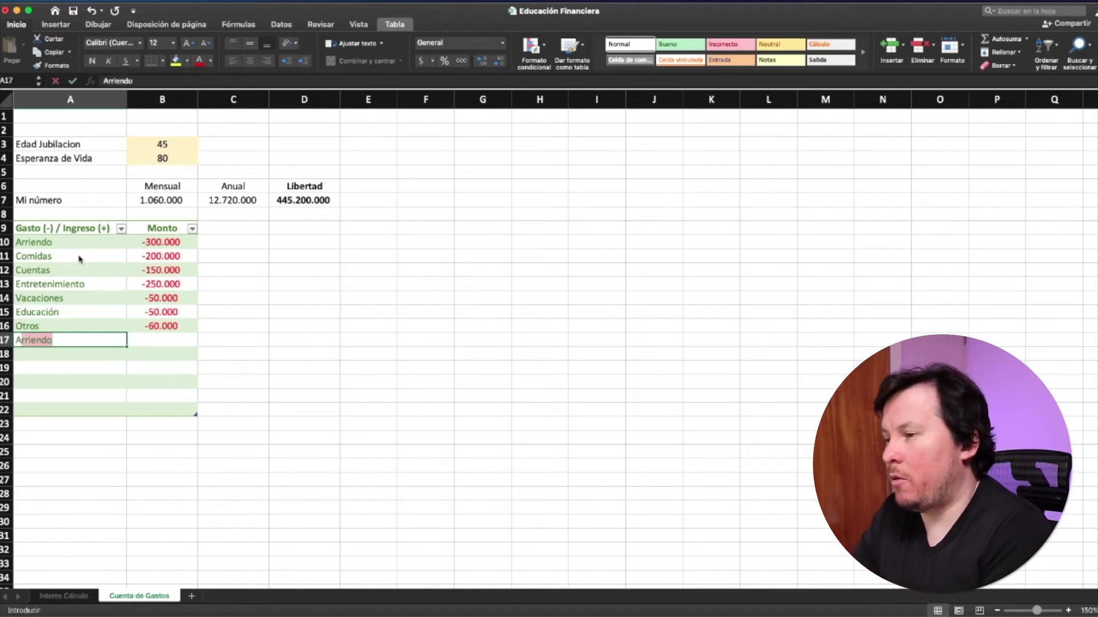
type("irbnb")
key("Tab")
type("-")
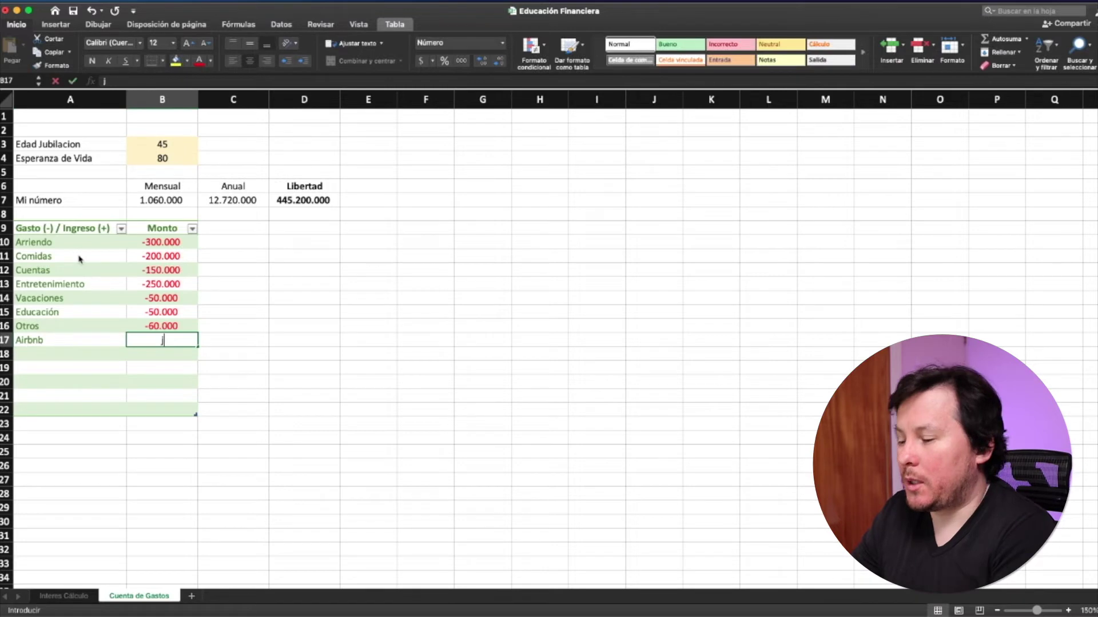
type("3000")
key("BackSpace")
key("BackSpace")
key("BackSpace")
key("BackSpace")
key("BackSpace")
type("300000")
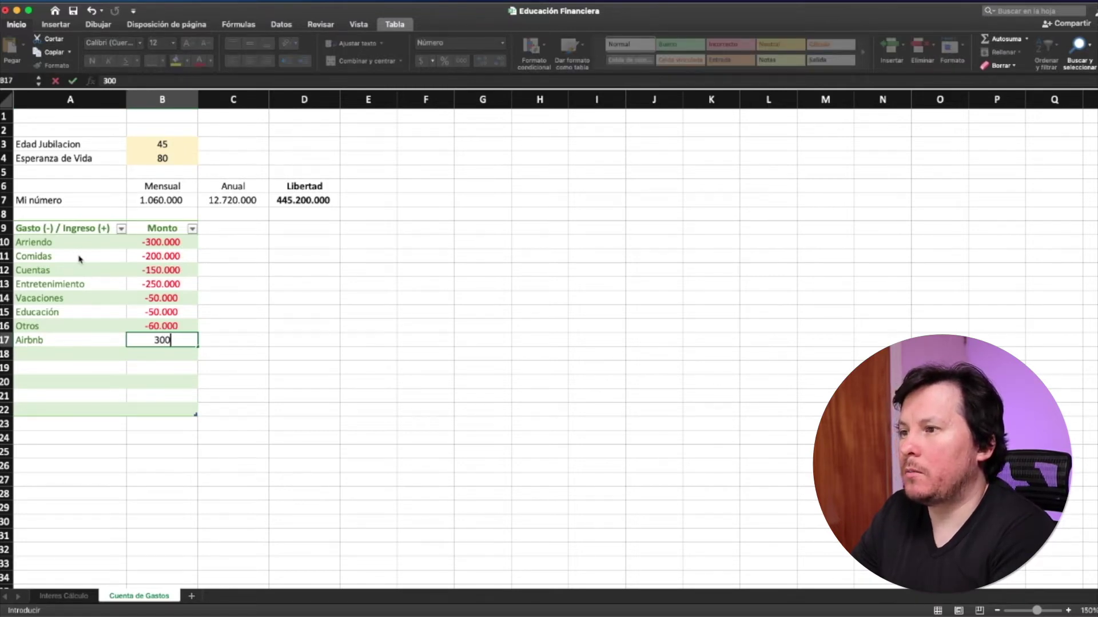
key("Return")
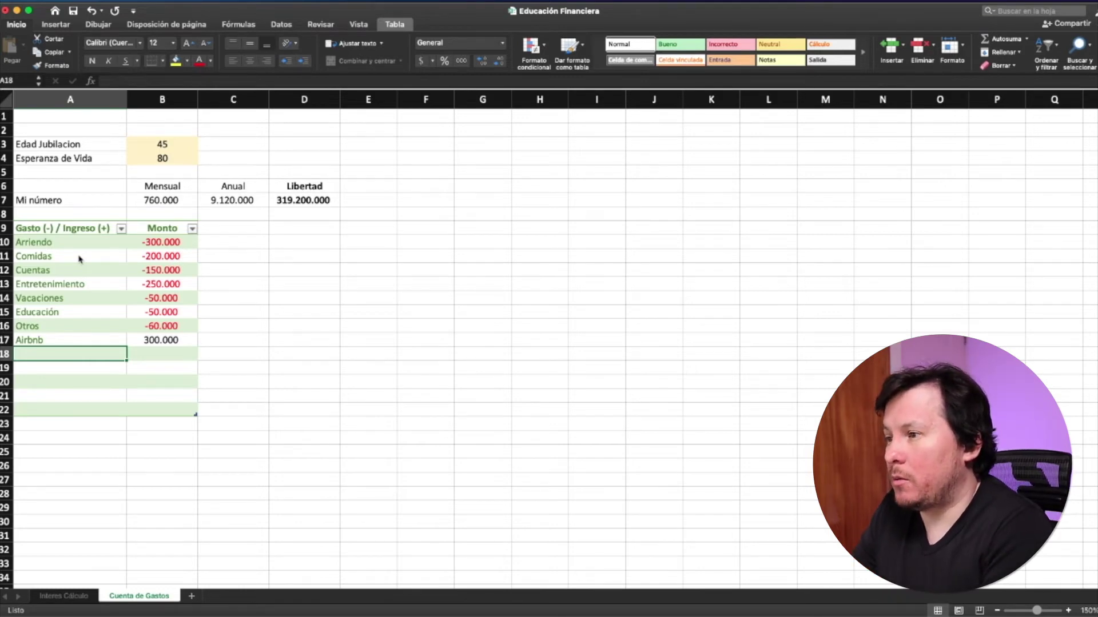
- Add a Local income in row 18 with a Monto of 400.000
type("Co")
key("BackSpace")
key("BackSpace")
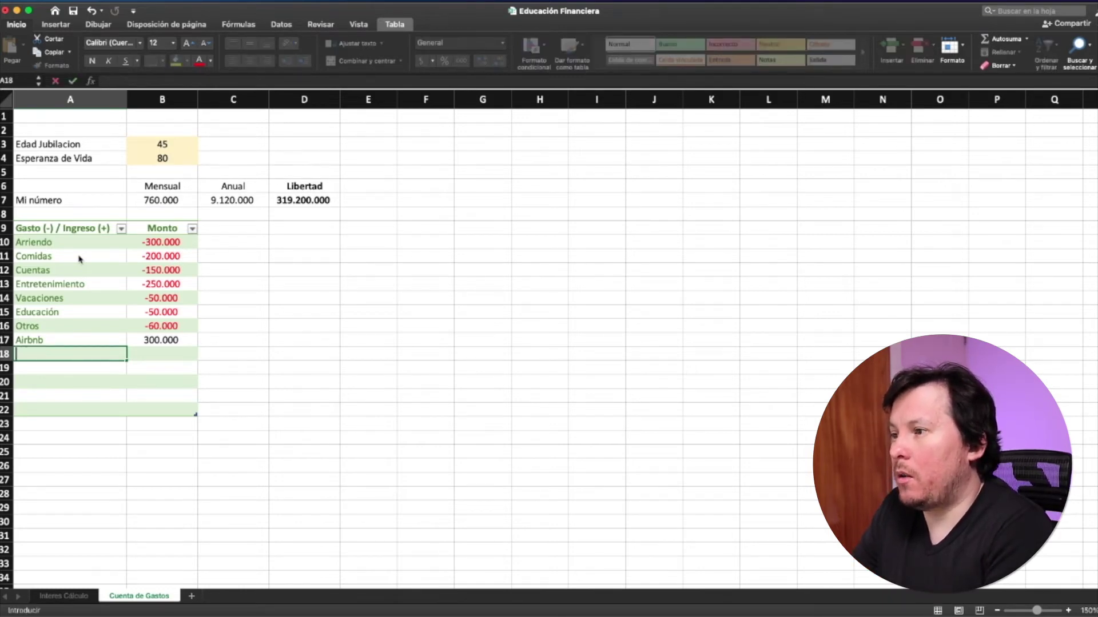
type("Local")
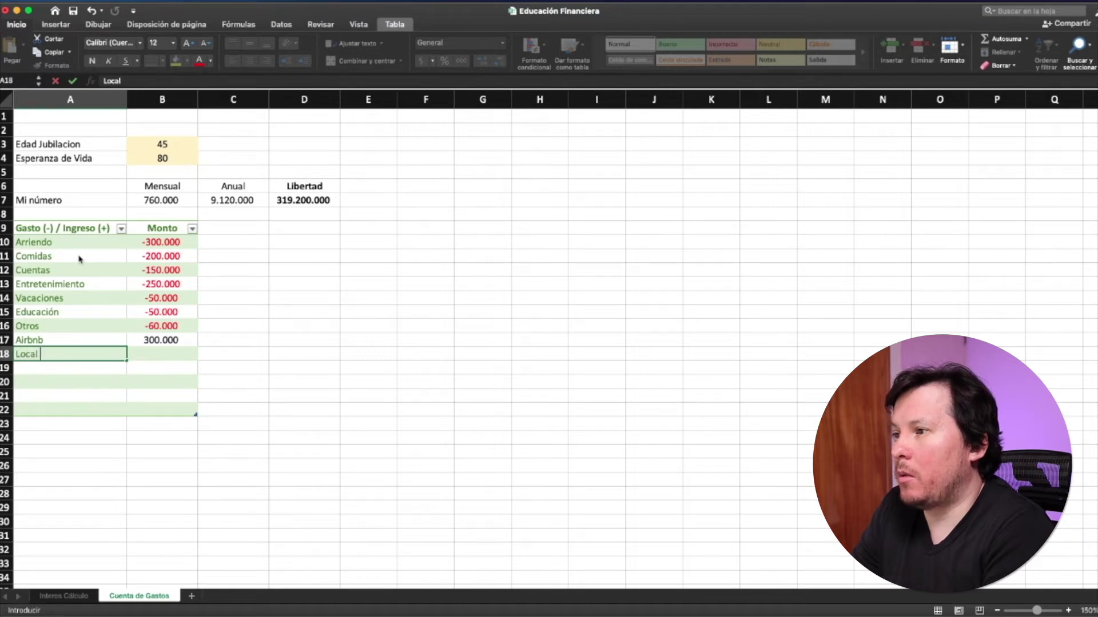
key("Tab")
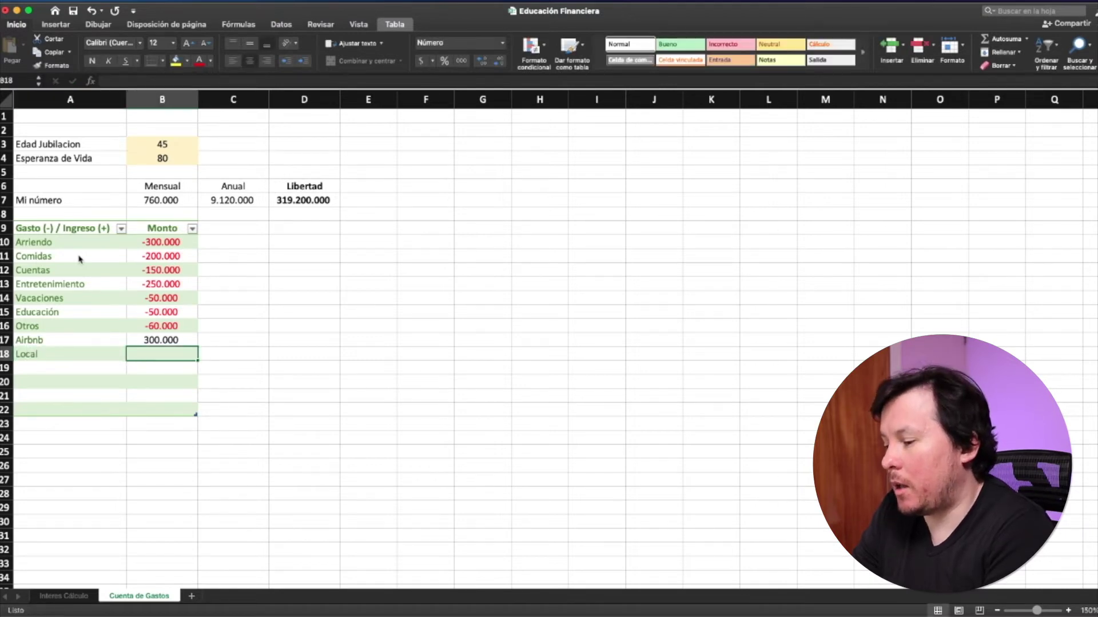
type("400.000")
key("Return")
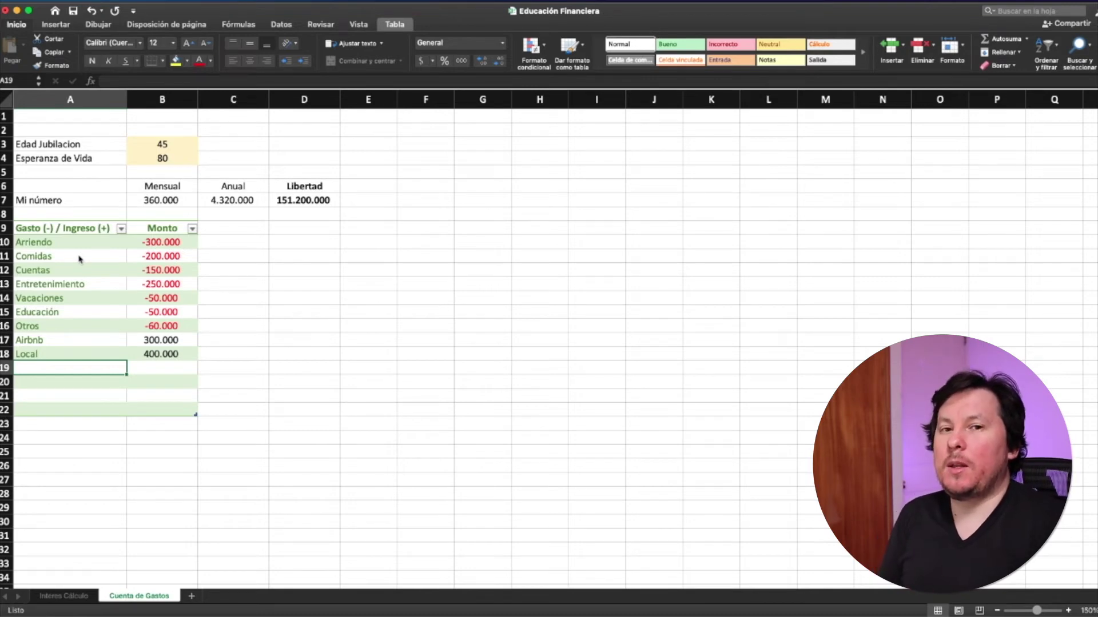
- Add a Youtube income in row 19 with a Monto of 200.000
type("You")
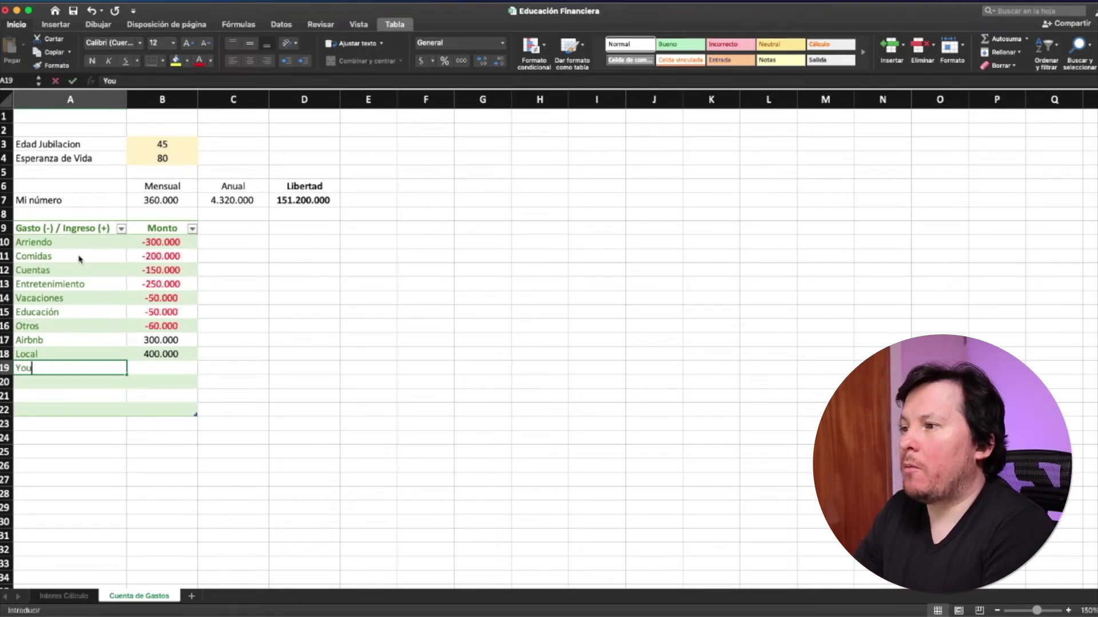
type("b")
type("ube")
key("Tab")
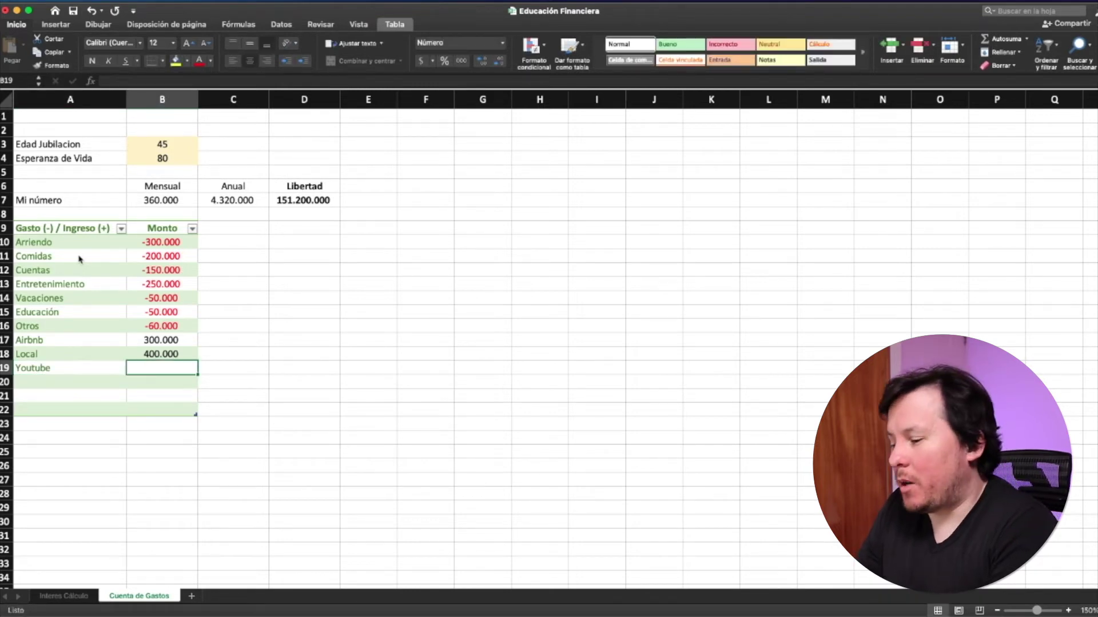
type("200000")
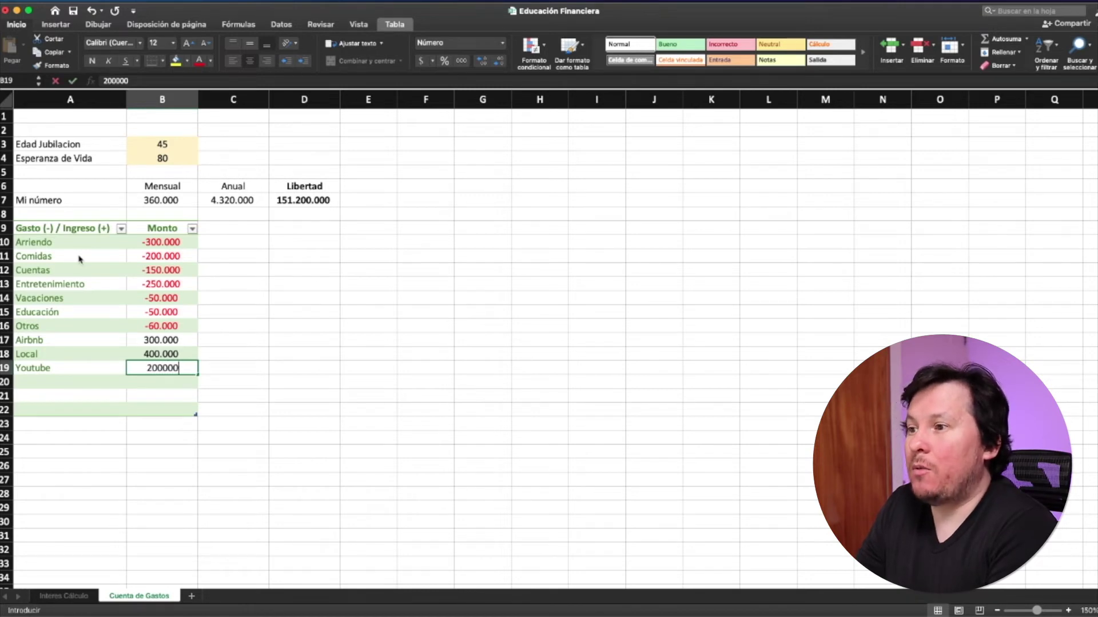
key("Return")
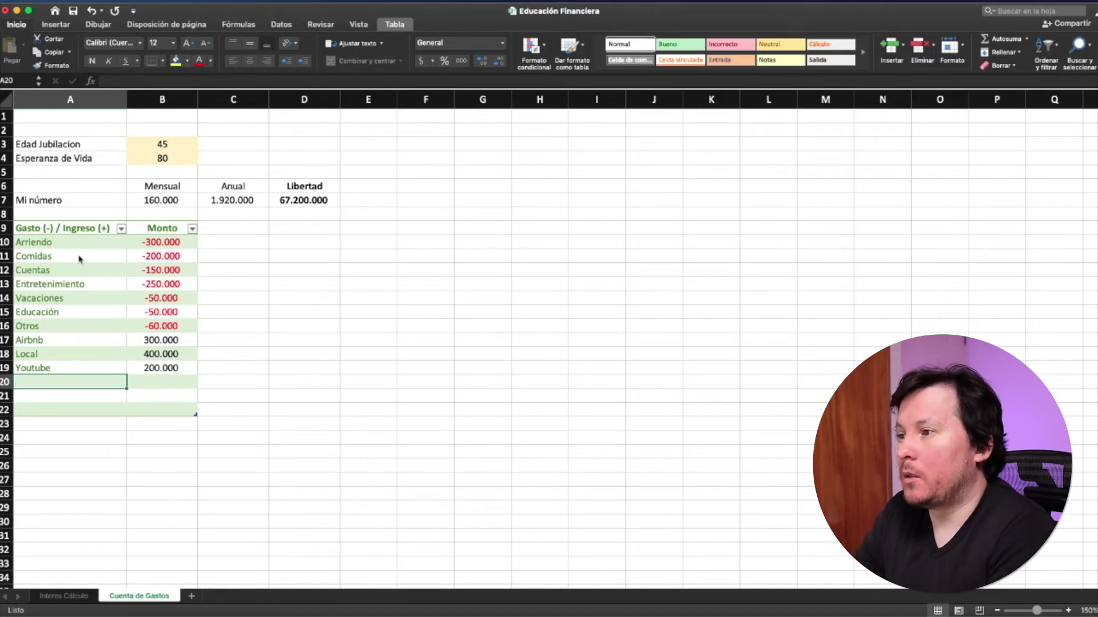
- Add an Otros ingresos income in row 20 with a Monto of 20.000
type("Otros ingresos")
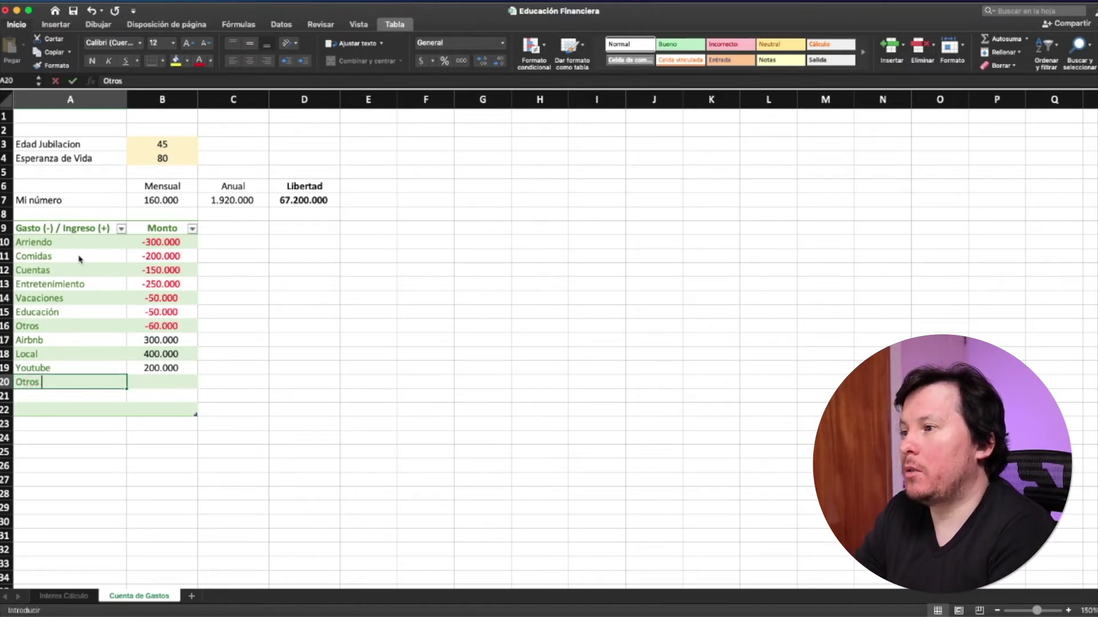
key("Tab")
type("20000")
key("Return")
- Select the four income amounts in B17:B20 to check their sum
key("Up")
key("Right")
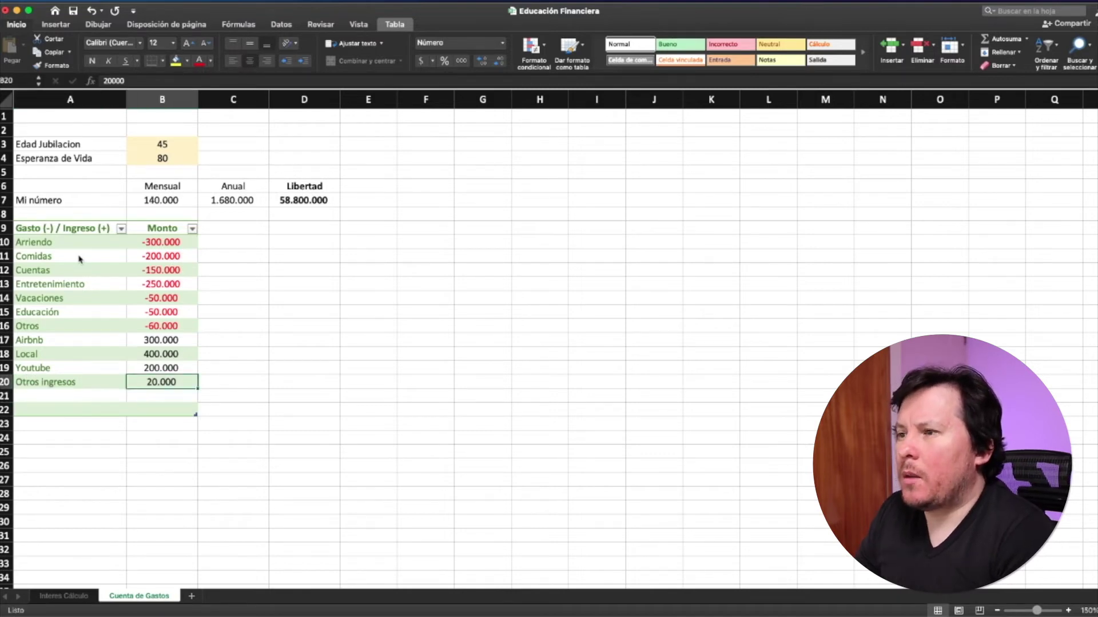
key("Up")
key("Up")
key("Up")
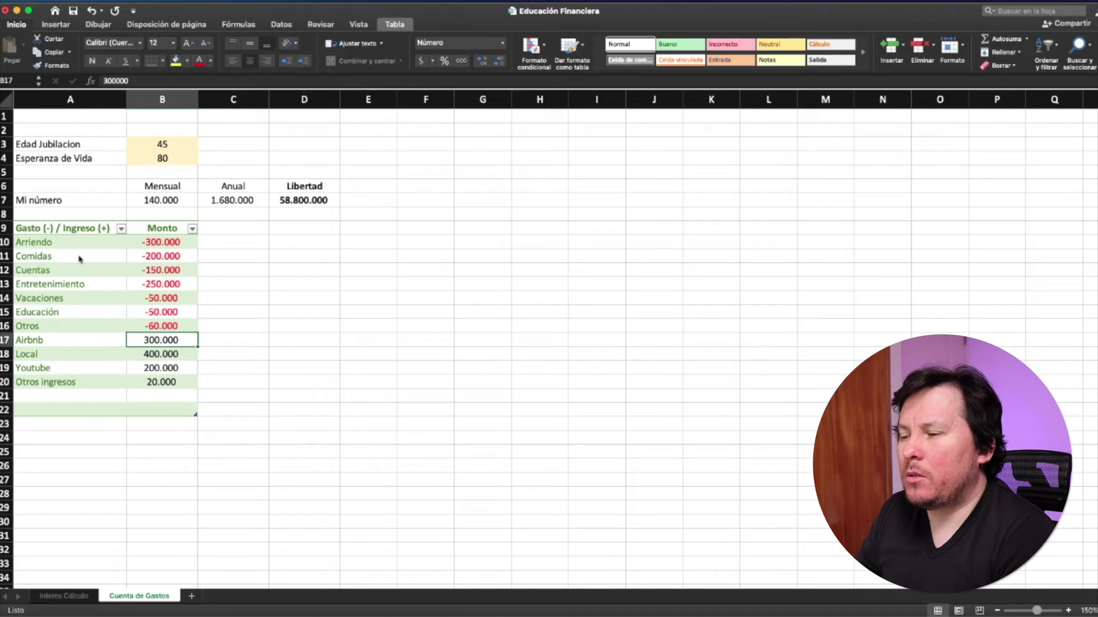
key("shift+Down")
key("shift+Down")
key("shift+Down")
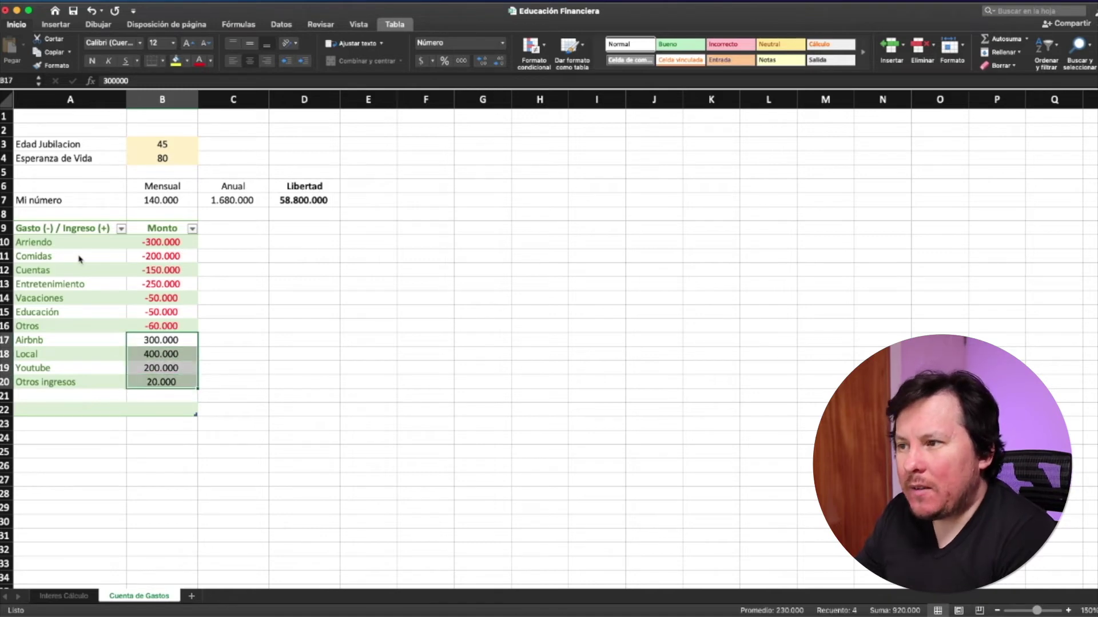
key("Down")
key("Up")
key("Up")
key("Up")
- Inspect the Libertad formula in D7 and go through the expense amounts in the Monto column
left_click(302, 200)
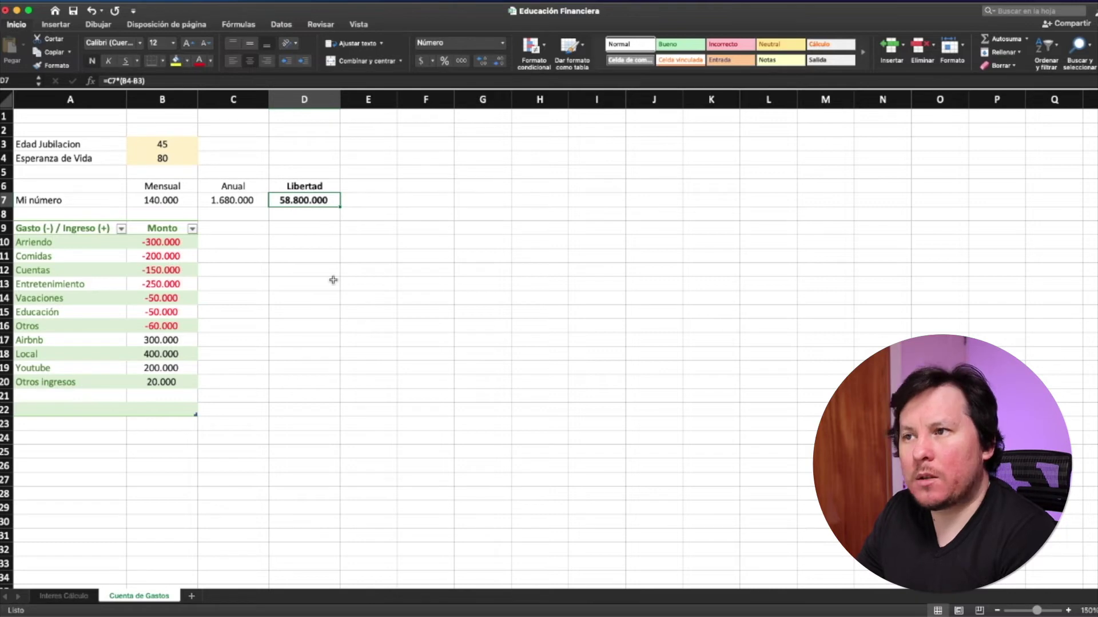
key("Left")
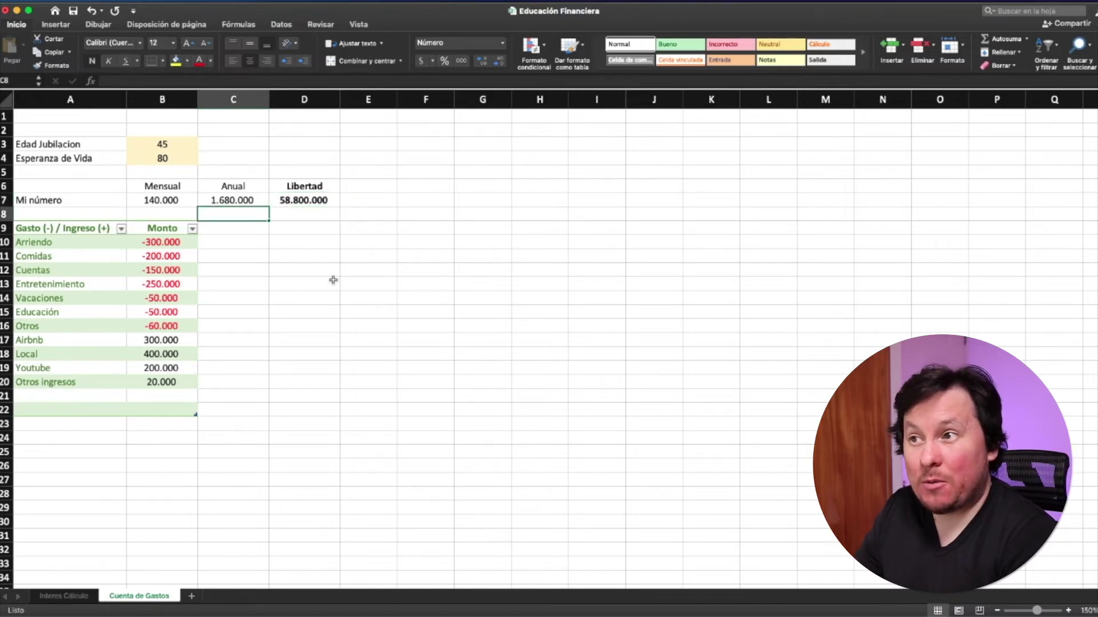
key("Down")
key("Down")
key("Left")
key("Down")
key("Down")
key("Down")
key("Down")
key("Down")
key("Down")
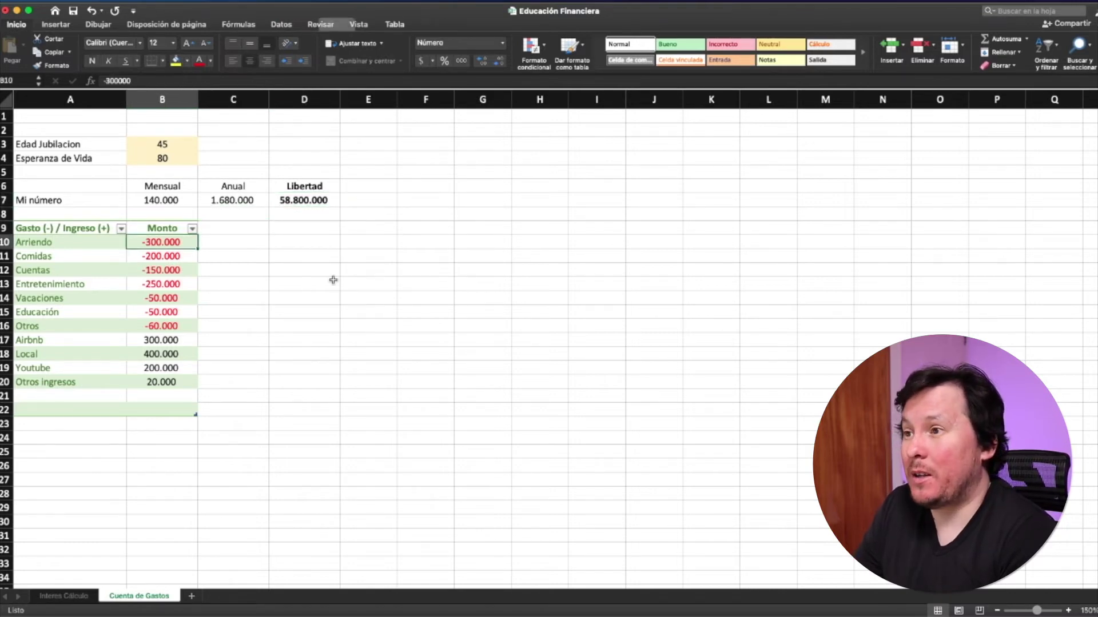
key("Down")
key("Down")
key("Up")
key("Up")
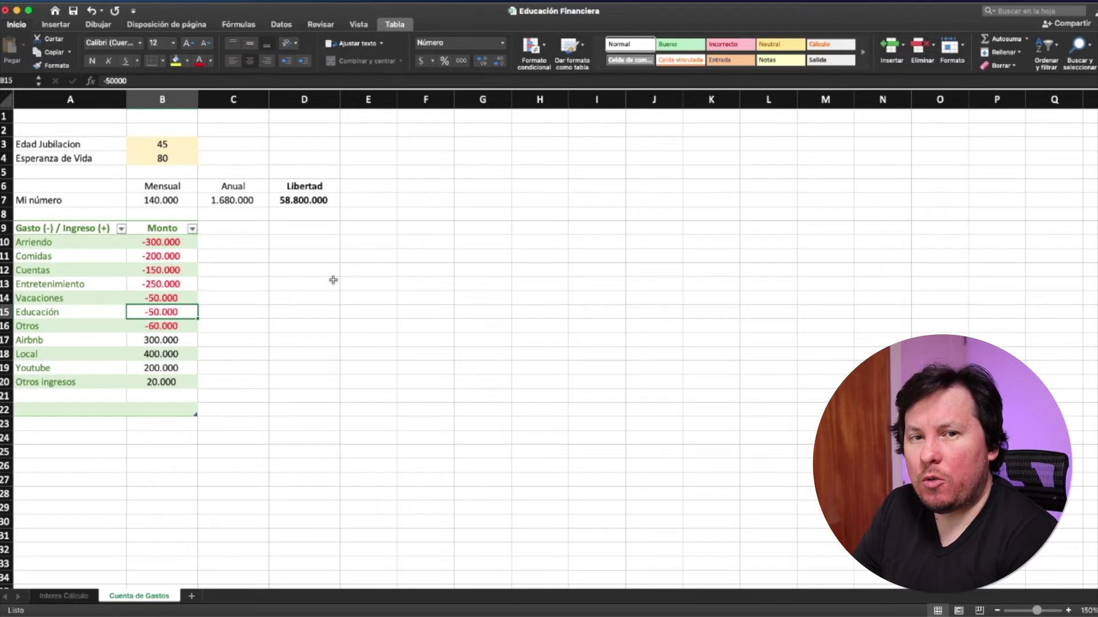
- Go back up through the Monto column to review the retirement age in B3
key("Up")
key("Up")
key("Up")
key("Up")
key("Up")
key("Up")
key("Up")
key("Up")
key("Up")
key("Up")
key("Up")
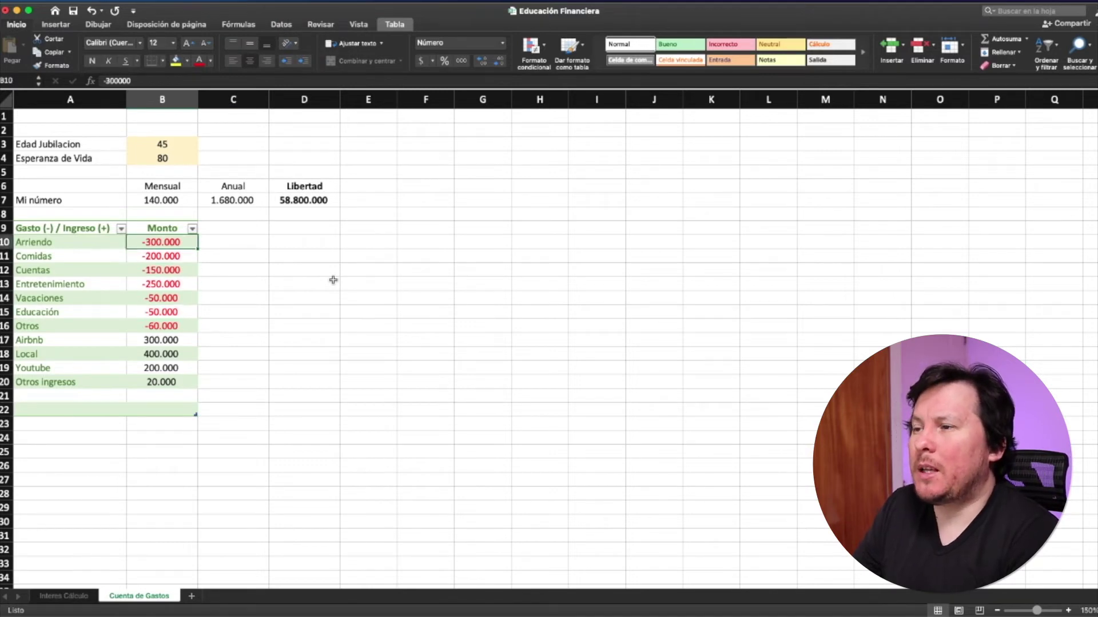
key("Up")
key("Up")
key("Down")
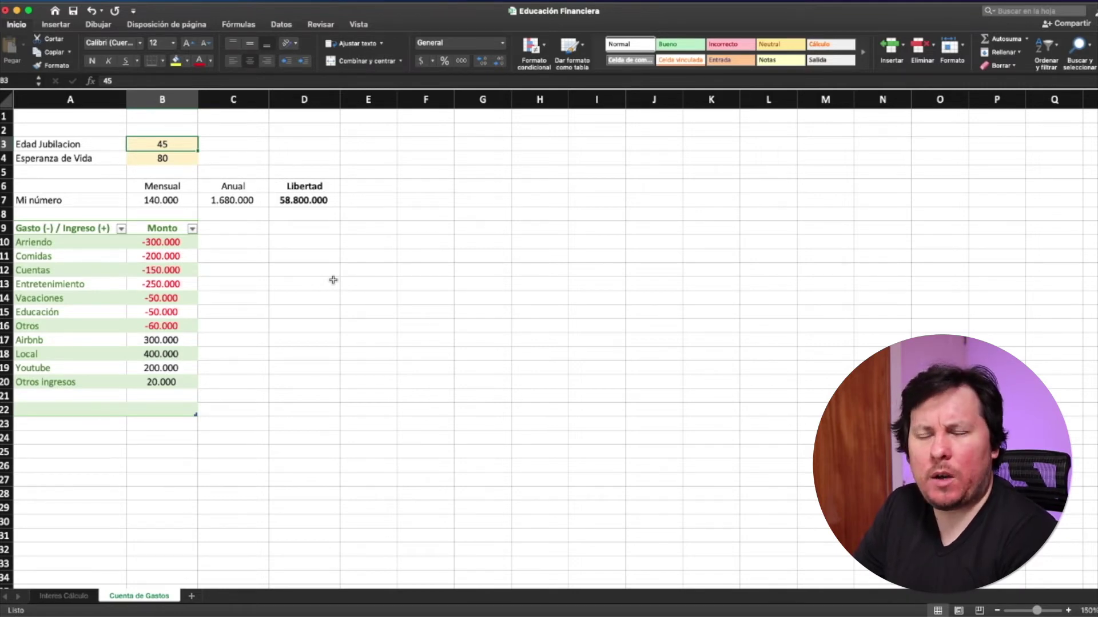
- Lower the Airbnb income's Monto in B17 to 100.000
key("Down")
key("Down")
key("Down")
key("Down")
key("Down")
key("Down")
key("Down")
key("Down")
key("Down")
key("Down")
key("Down")
key("Down")
key("Down")
key("Down")
key("Down")
key("Up")
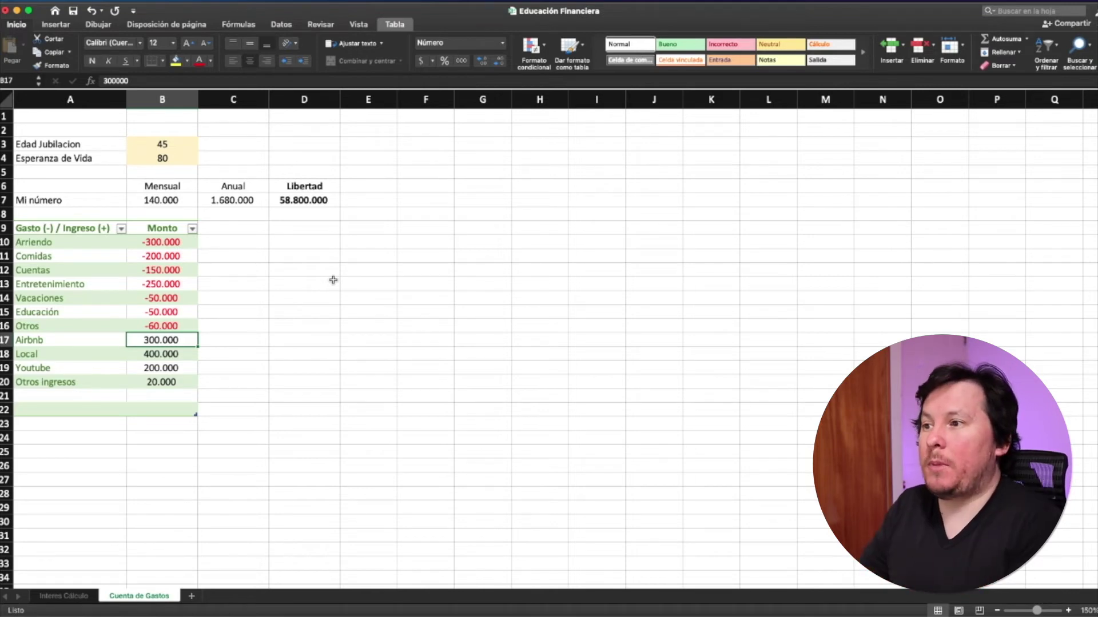
type("100000")
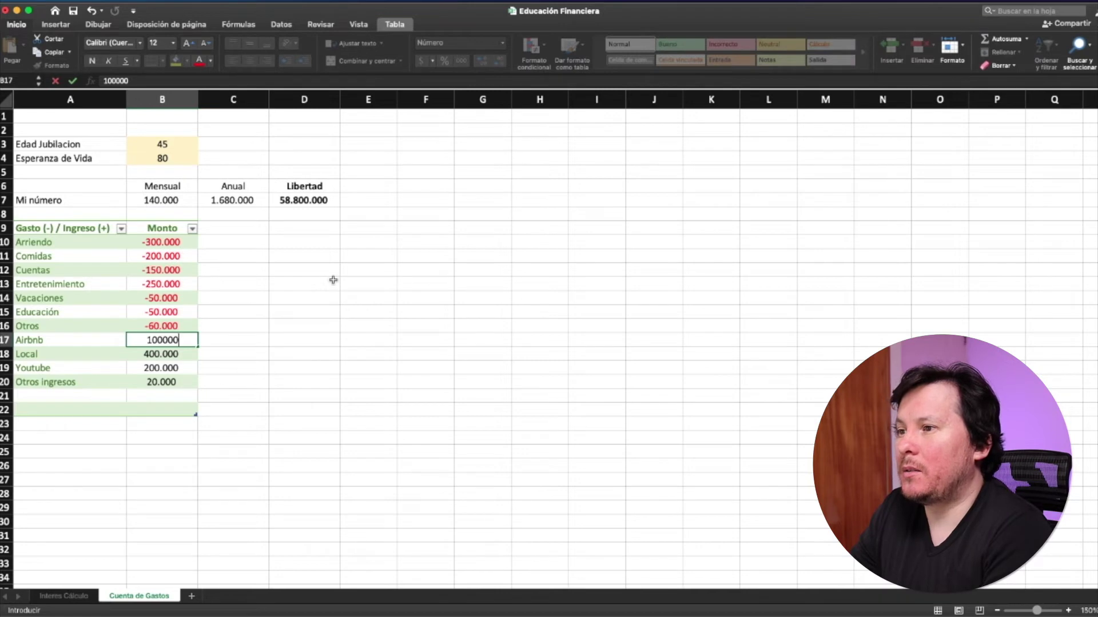
key("Return")
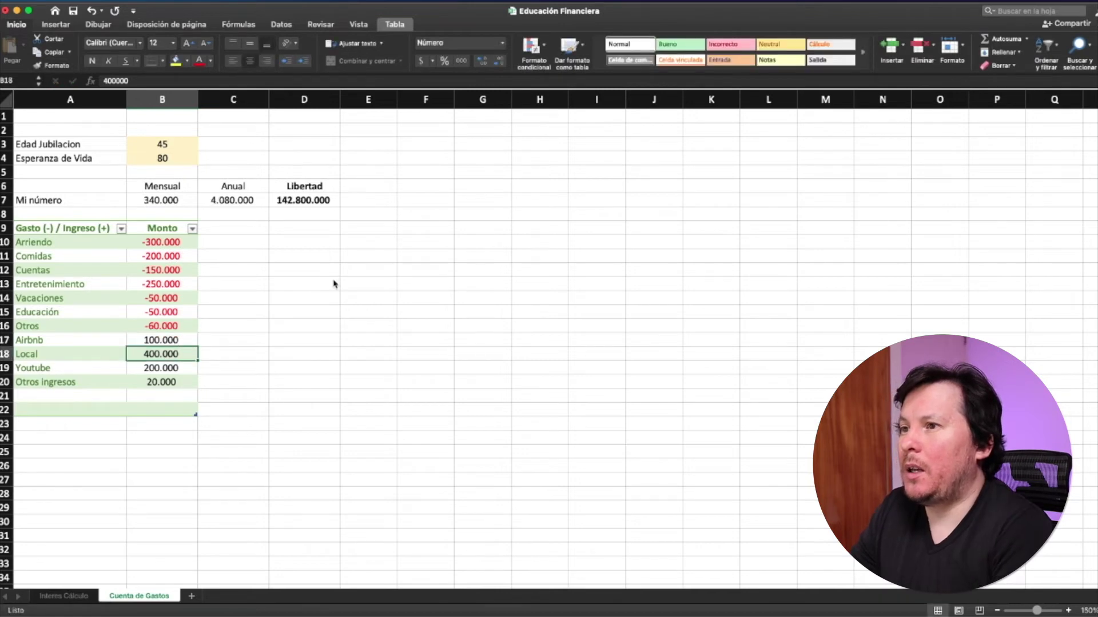
- Set the Airbnb income's Monto back to 300.000
key("Up")
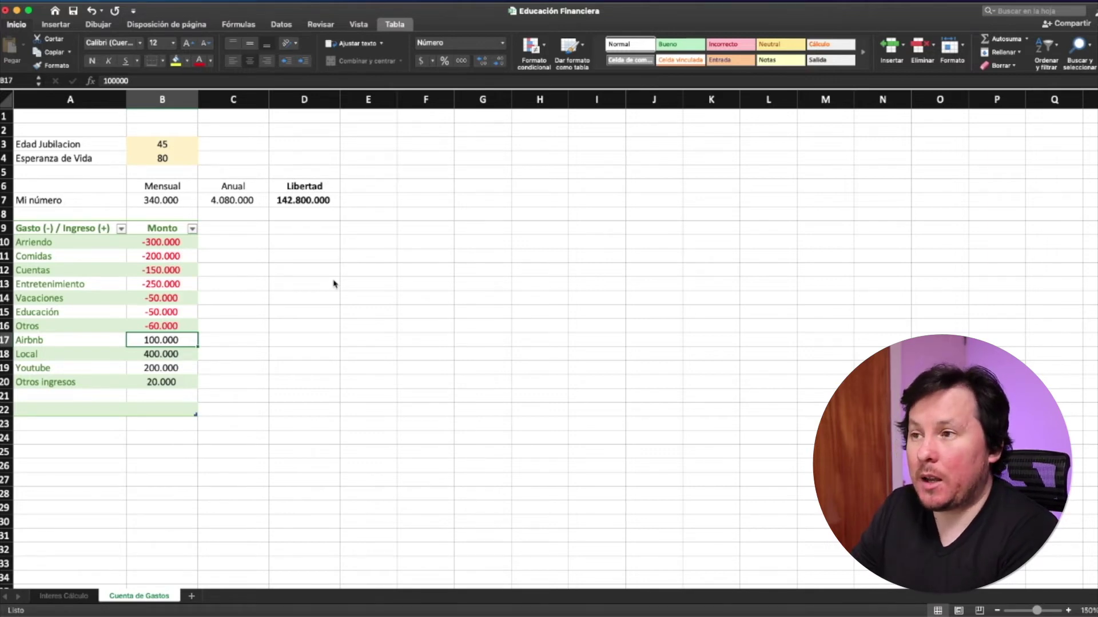
type("300000")
key("Return")
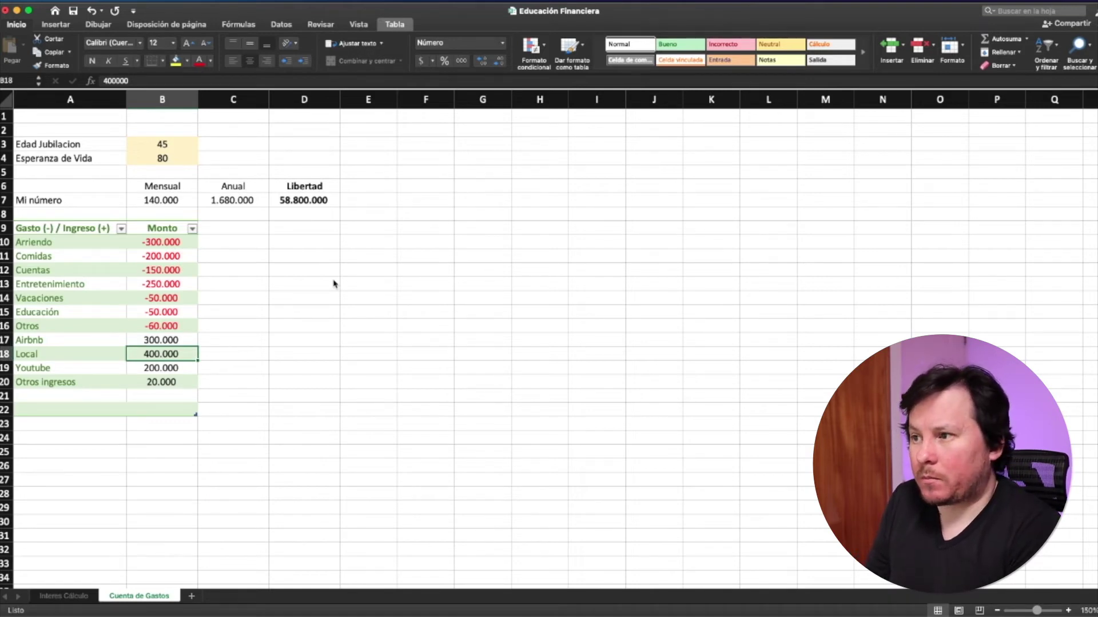
- Change the Airbnb income's Monto to 100.000
key("Up")
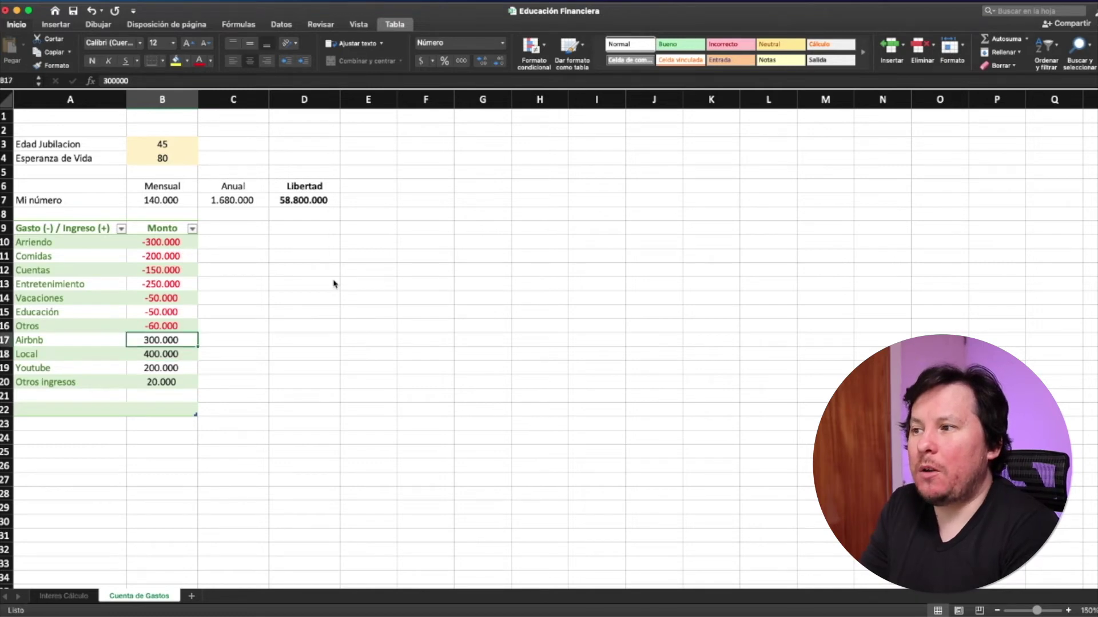
key("Down")
key("Up")
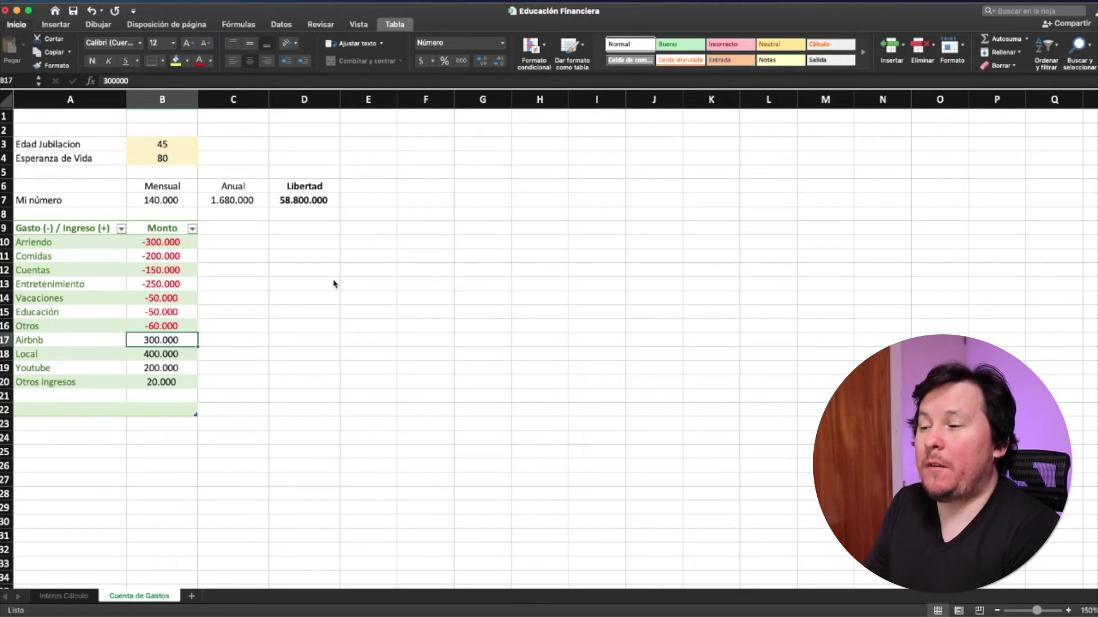
type("10")
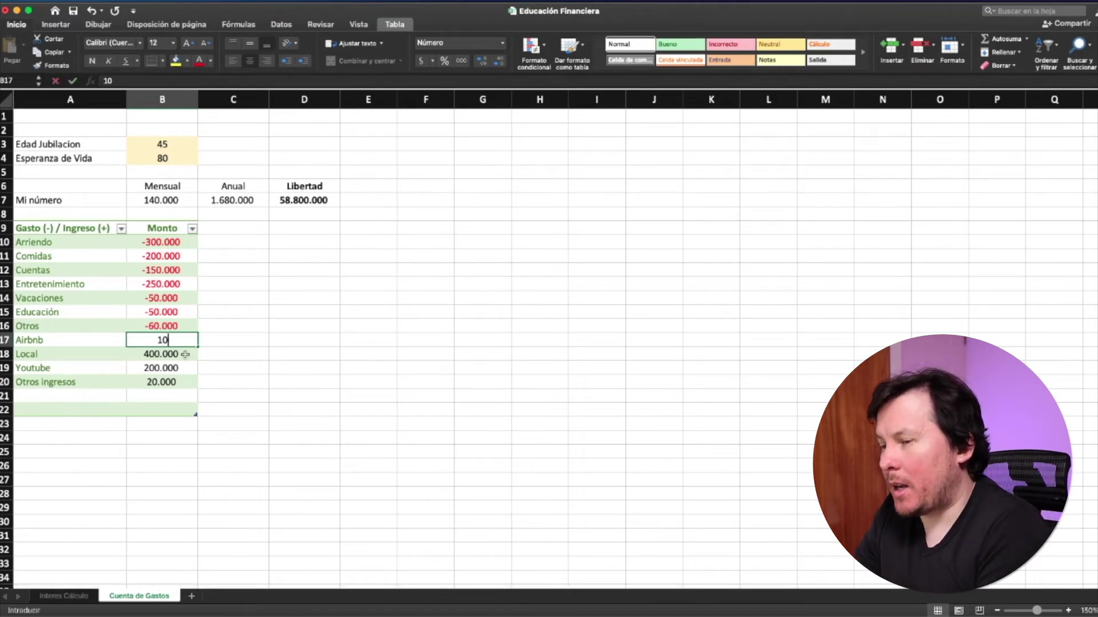
type("0.000")
key("Return")
key("Return")
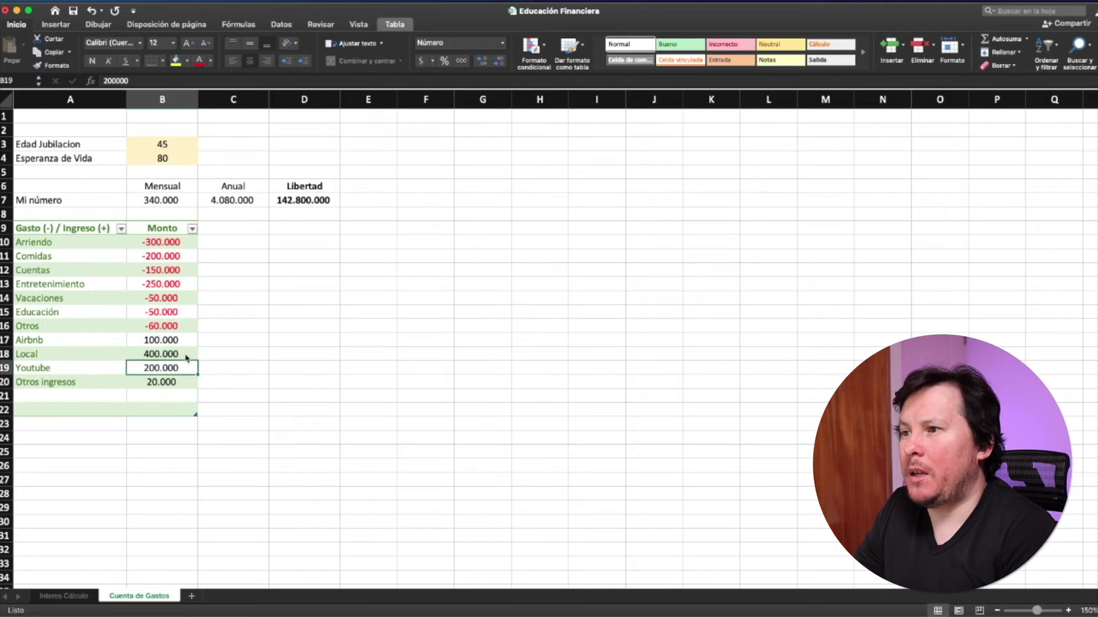
- Select the income amounts from Airbnb to Otros ingresos to check their new sum
key("Up")
key("Up")
key("Down")
key("Down")
key("Down")
key("shift+Up")
key("shift+Up")
key("shift+Up")
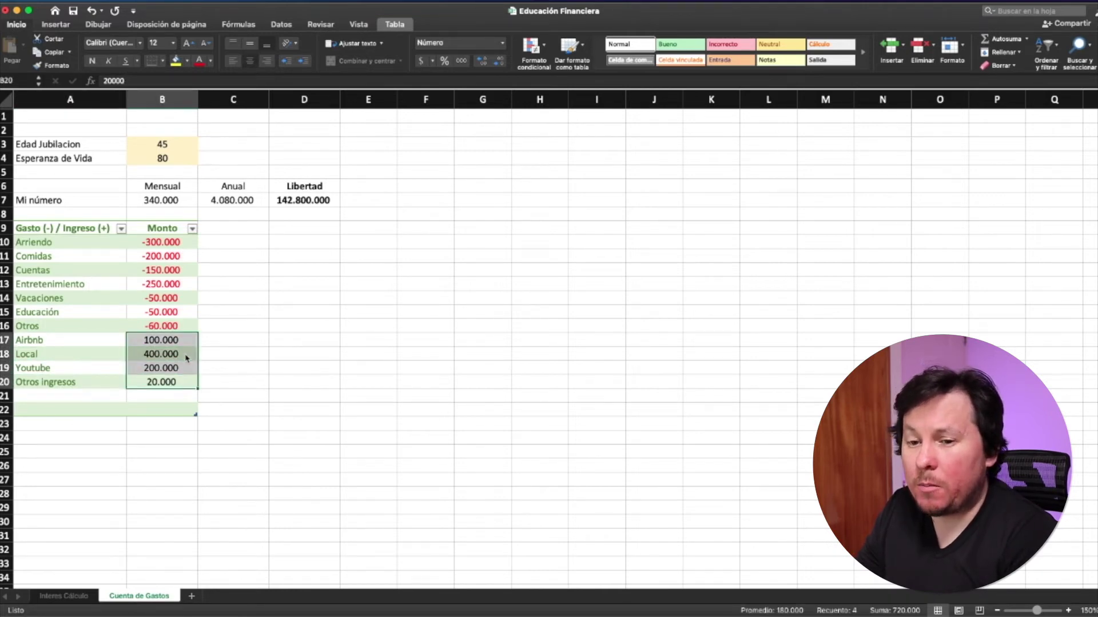
- Set the Local income's Monto in B18 to 100.000
key("Down")
key("Up")
key("Up")
key("Up")
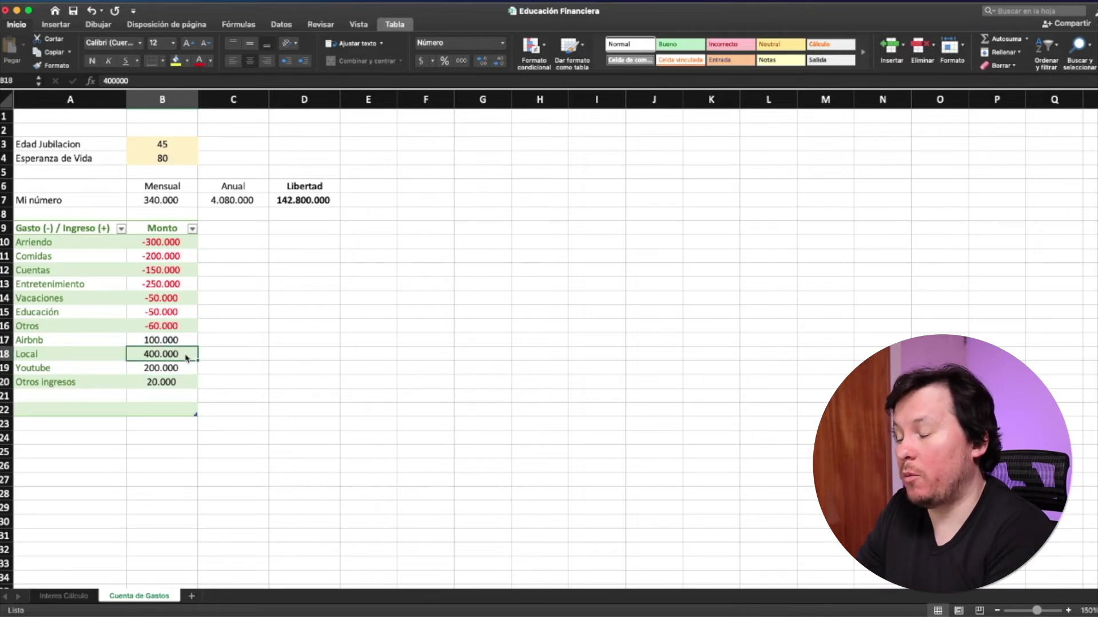
type("20")
key("BackSpace")
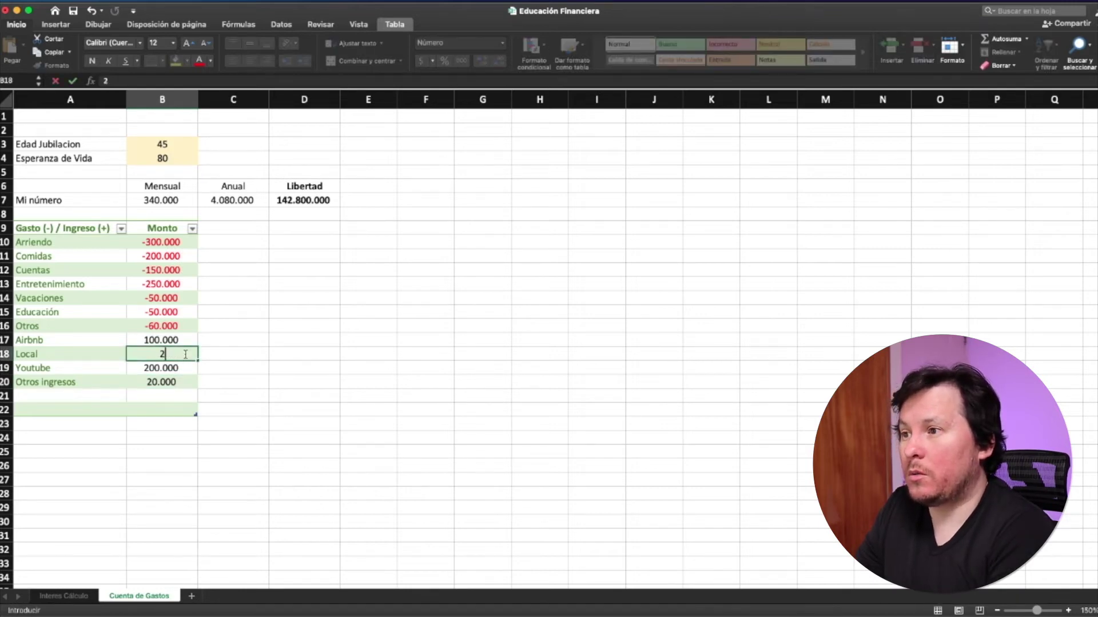
key("BackSpace")
type("100000")
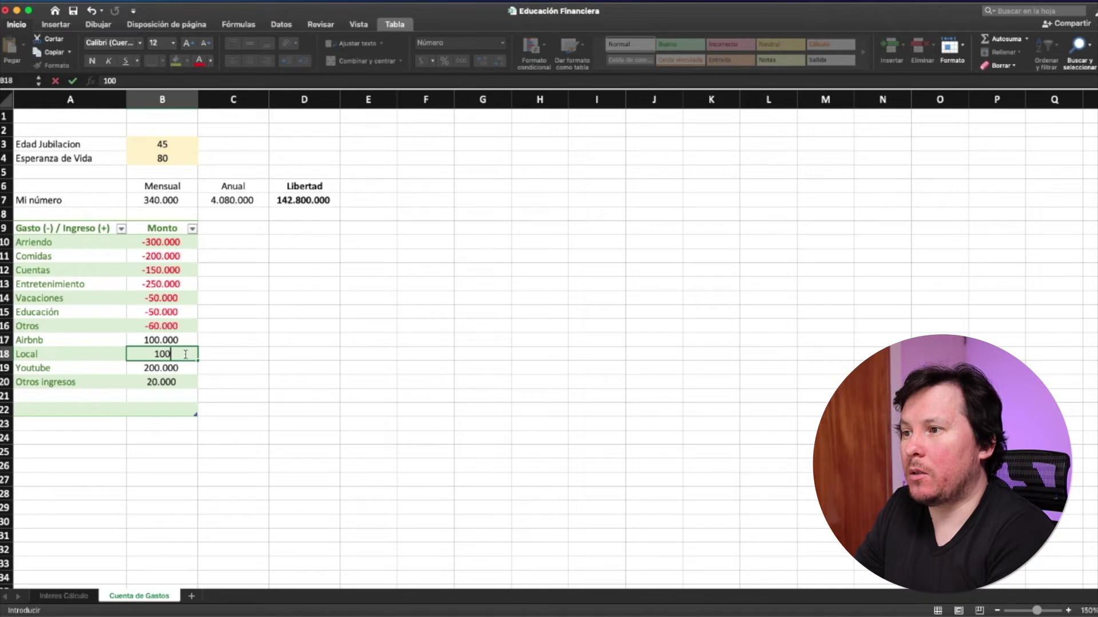
key("Return")
key("Up")
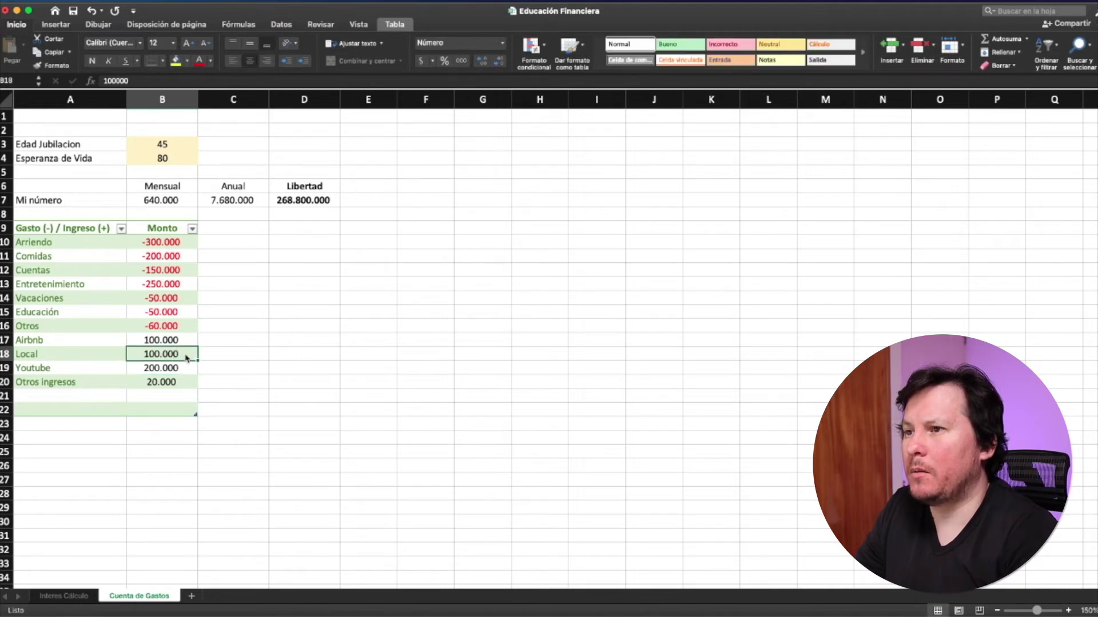
key("Down")
key("Down")
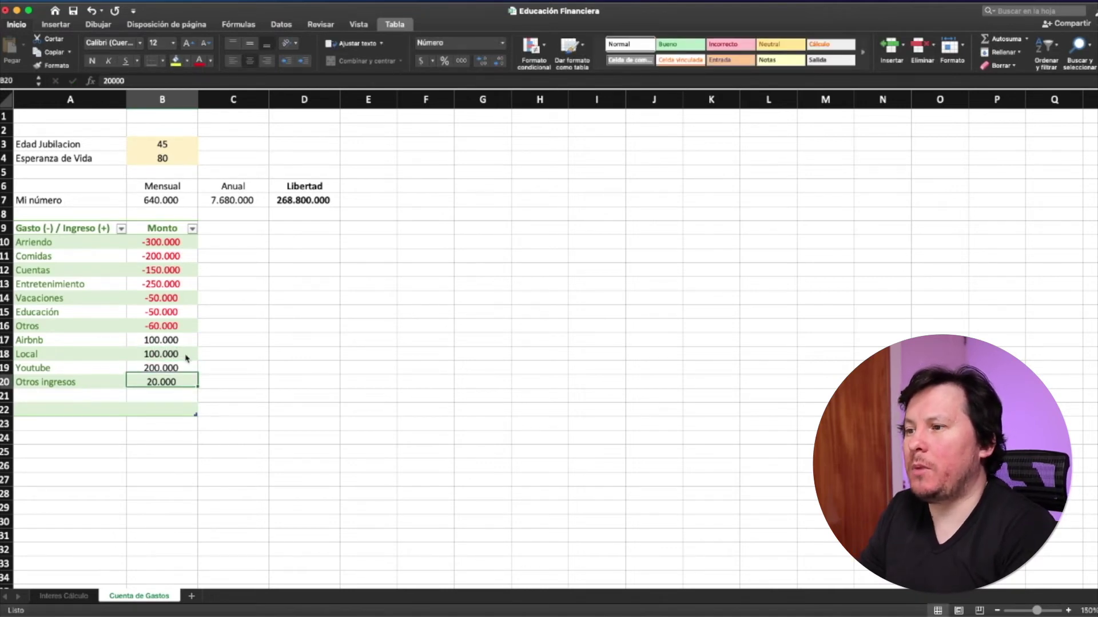
key("Up")
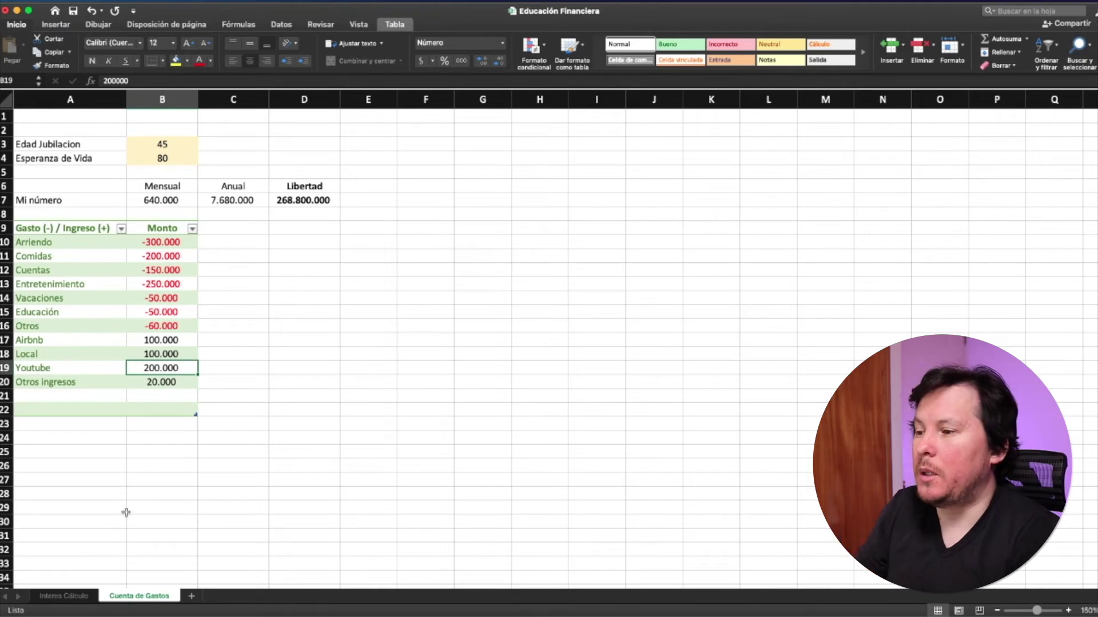
- Switch to the Interes Cálculo sheet and select the Tasa value in C7
left_click(64, 596)
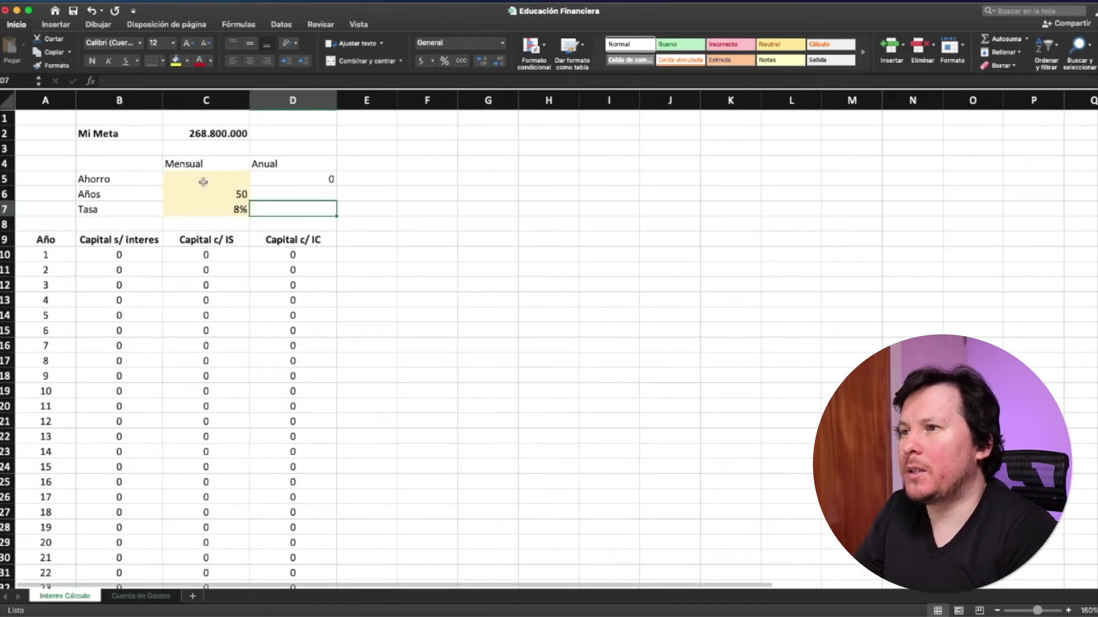
left_click(218, 212)
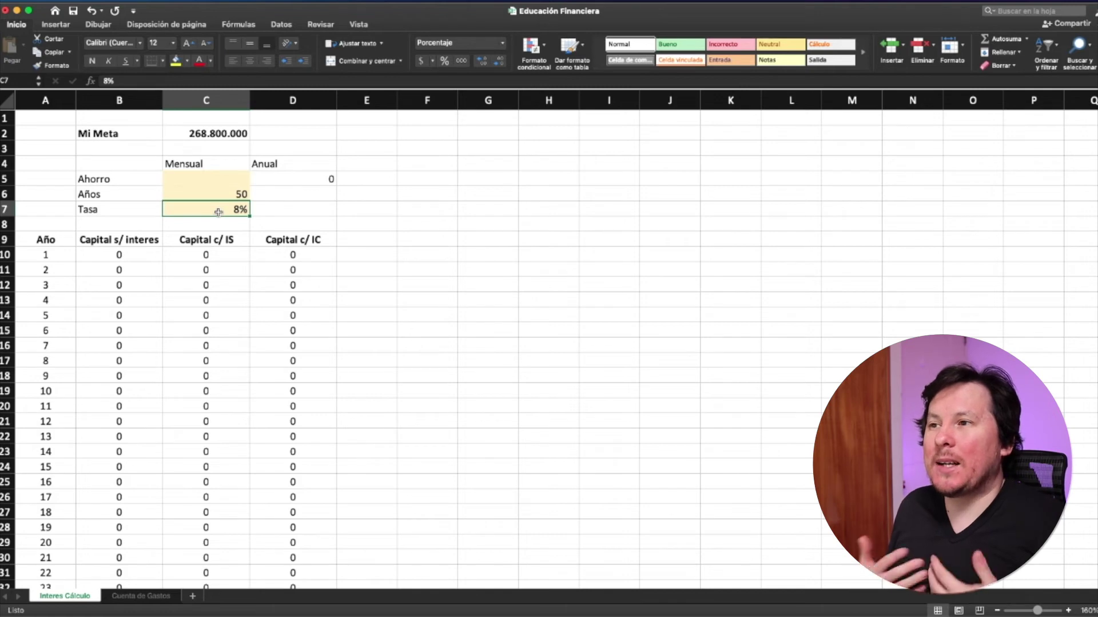
key("Up")
key("Down")
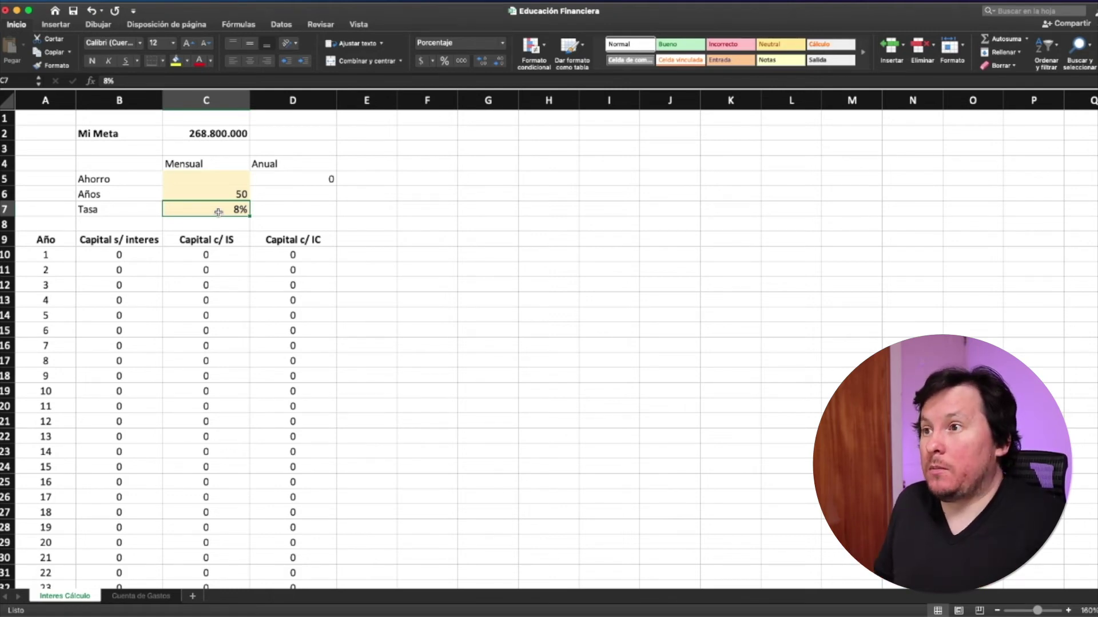
- Change the Tasa in C7 to 12% and set it back to 8%
type("12")
key("Left")
left_click(219, 214)
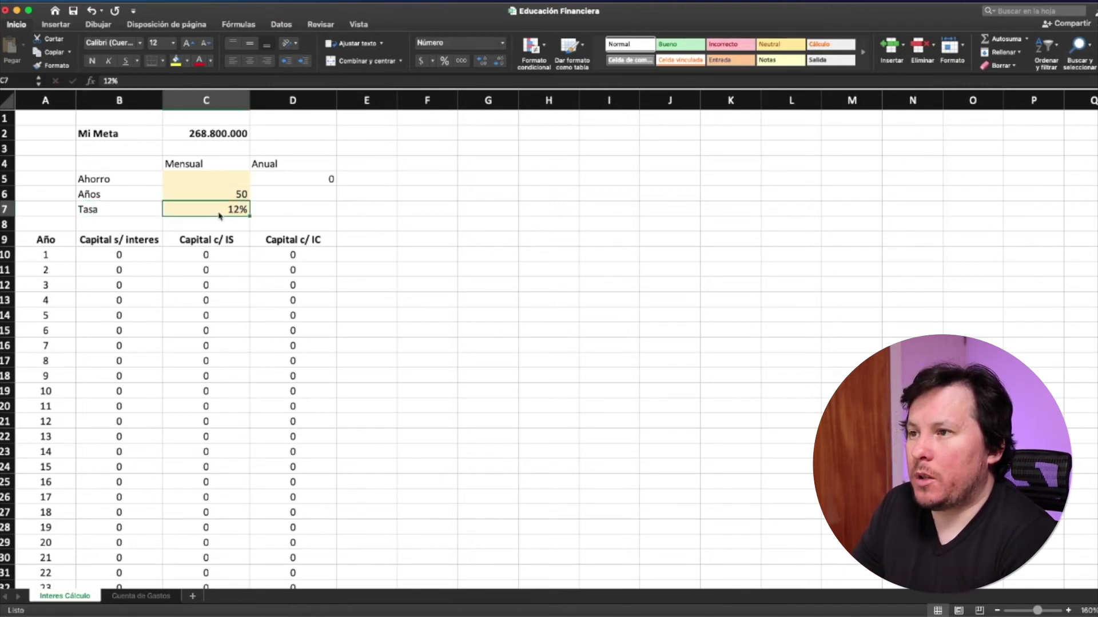
type("8")
key("Return")
- Enter 30.000 as the monthly Ahorro in C5
key("Up")
key("Up")
key("Up")
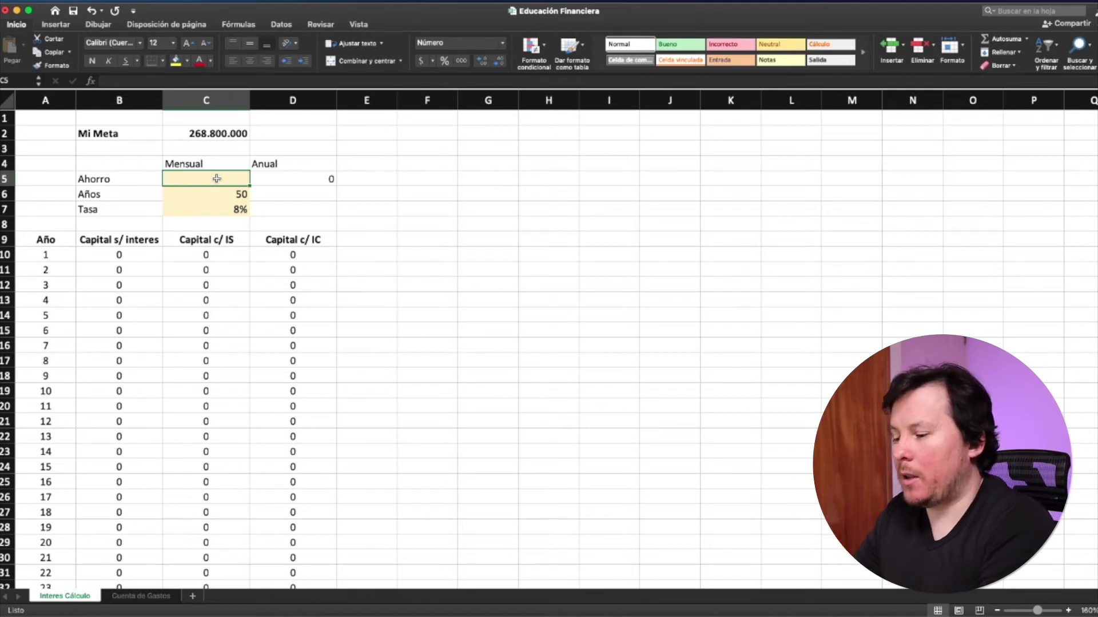
type("30000")
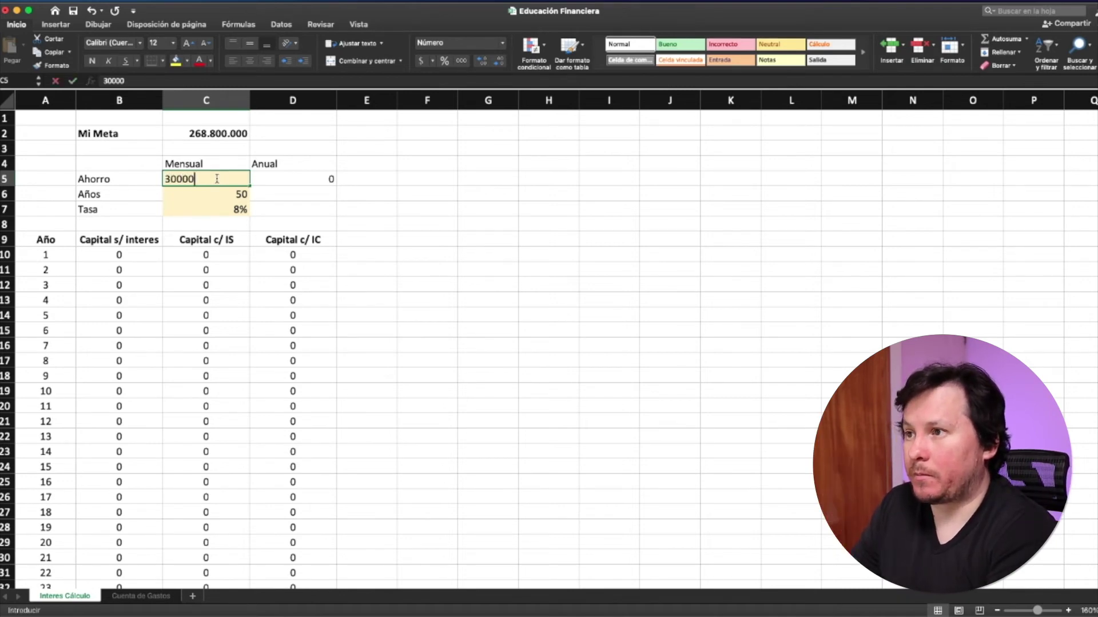
key("Return")
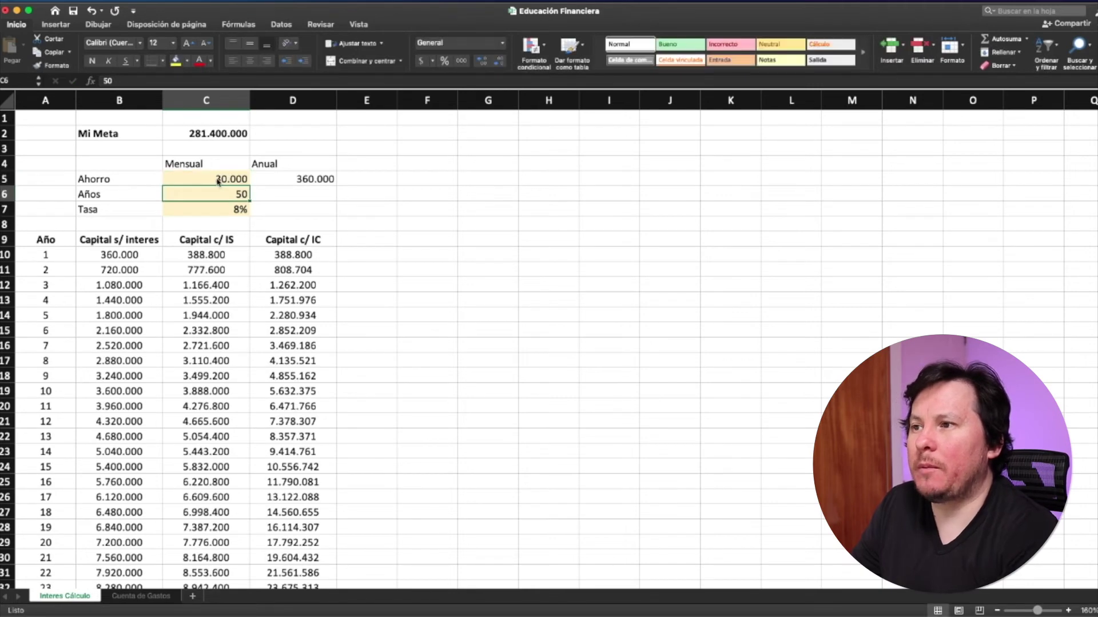
- Clear the monthly Ahorro in C5 and re-enter 30.000 to compare its effect on Mi Meta
key("Up")
key("Up")
key("Up")
key("Up")
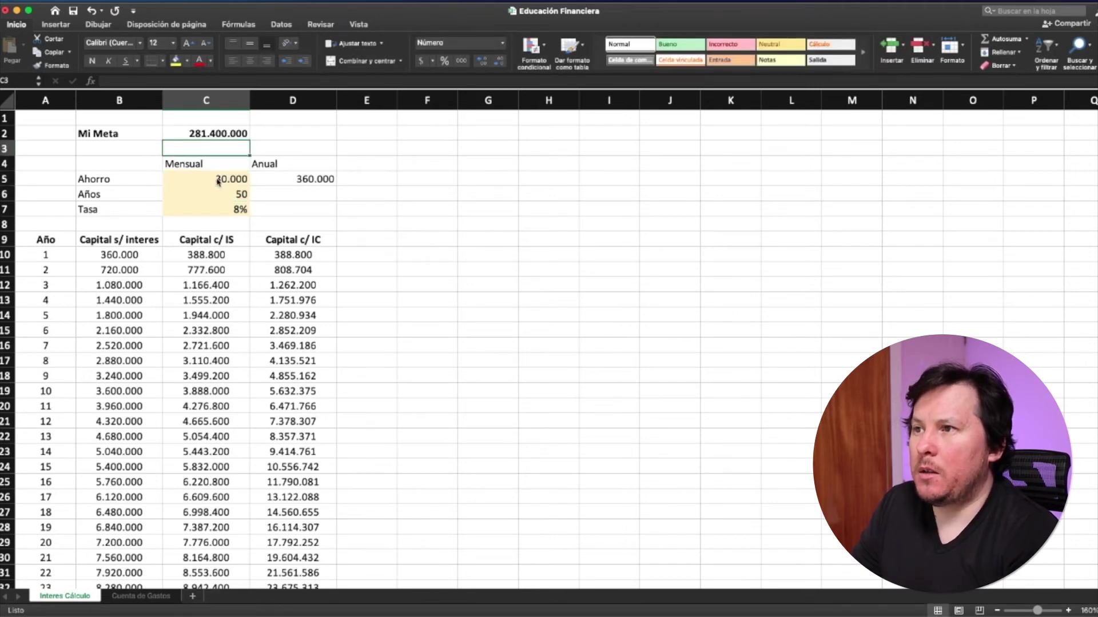
key("Down")
key("Down")
key("Down")
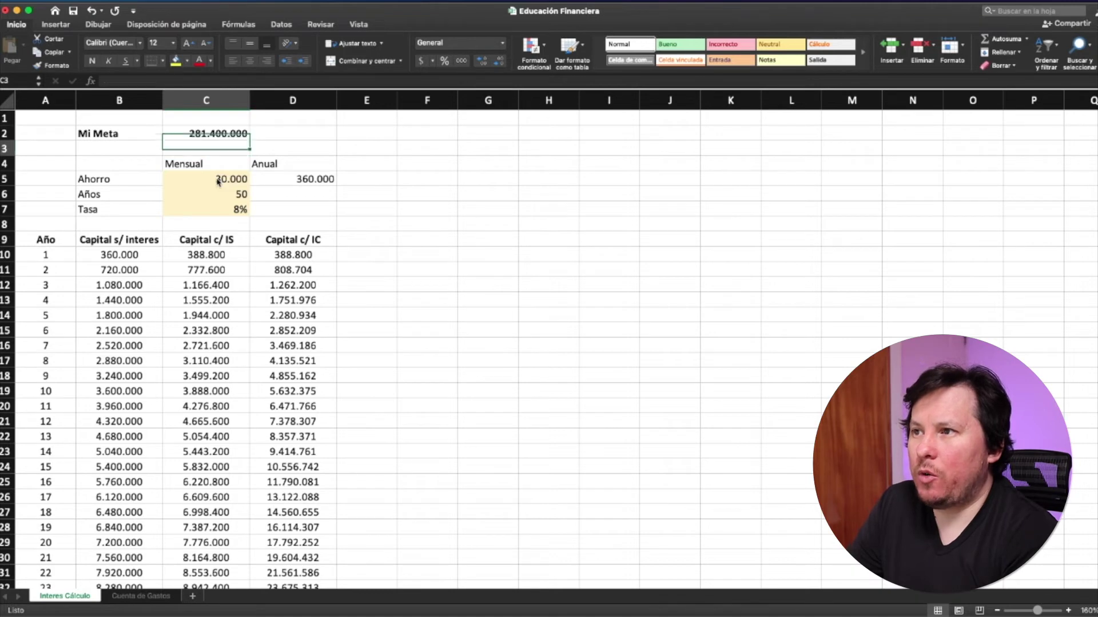
key("Delete")
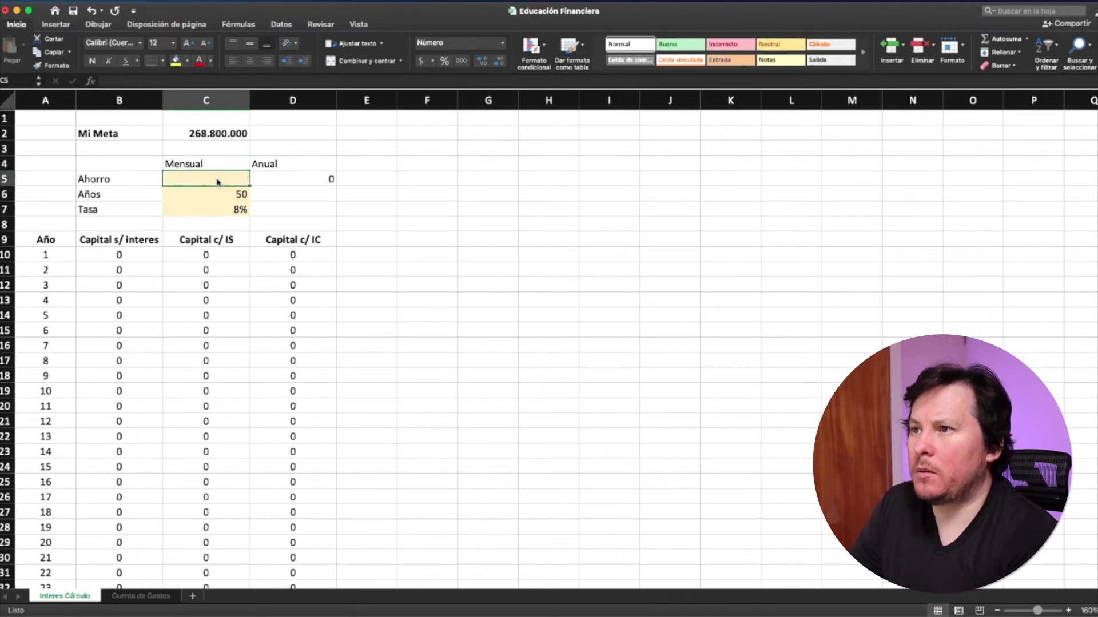
type("20000")
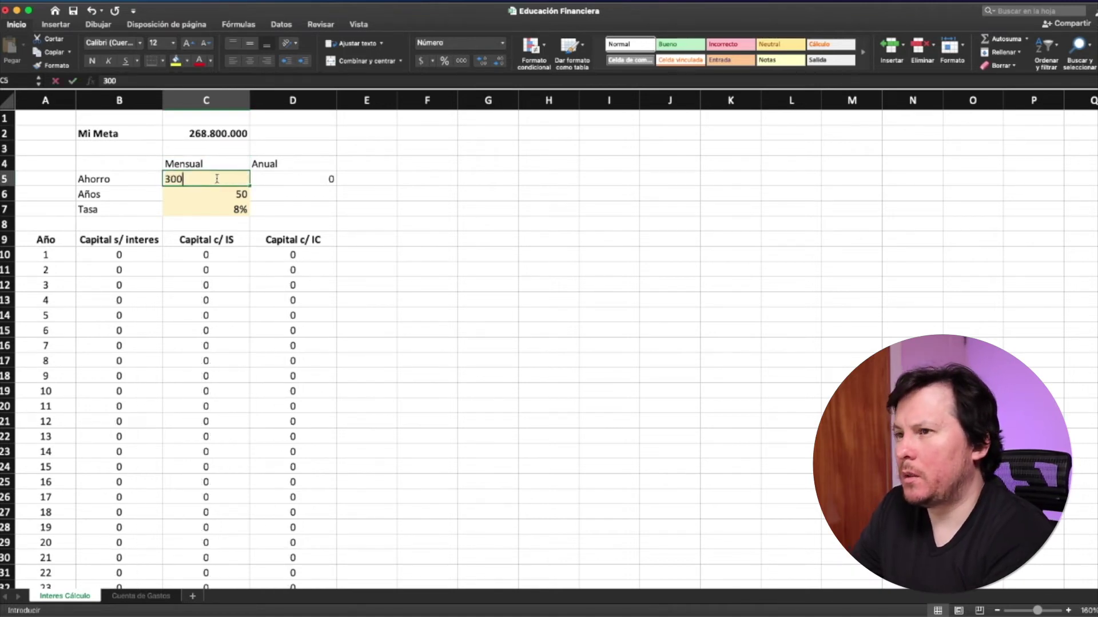
key("Return")
- Examine the first years of the Capital s/ interes, Capital c/ IS and Capital c/ IC columns
key("Down")
key("Up")
key("Down")
key("Down")
key("Down")
key("Down")
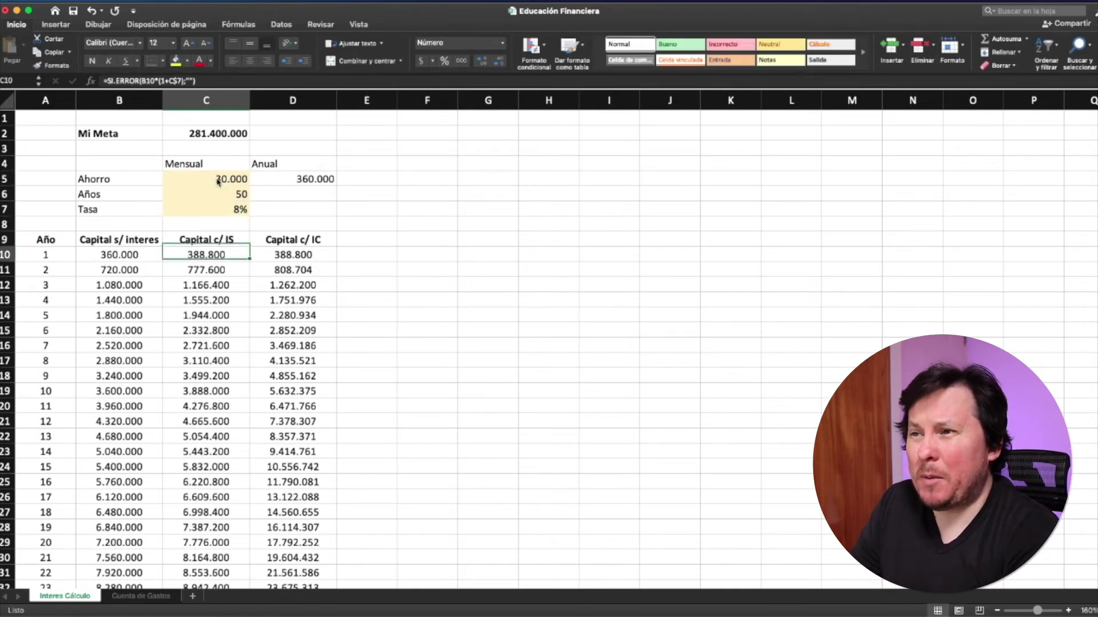
key("Right")
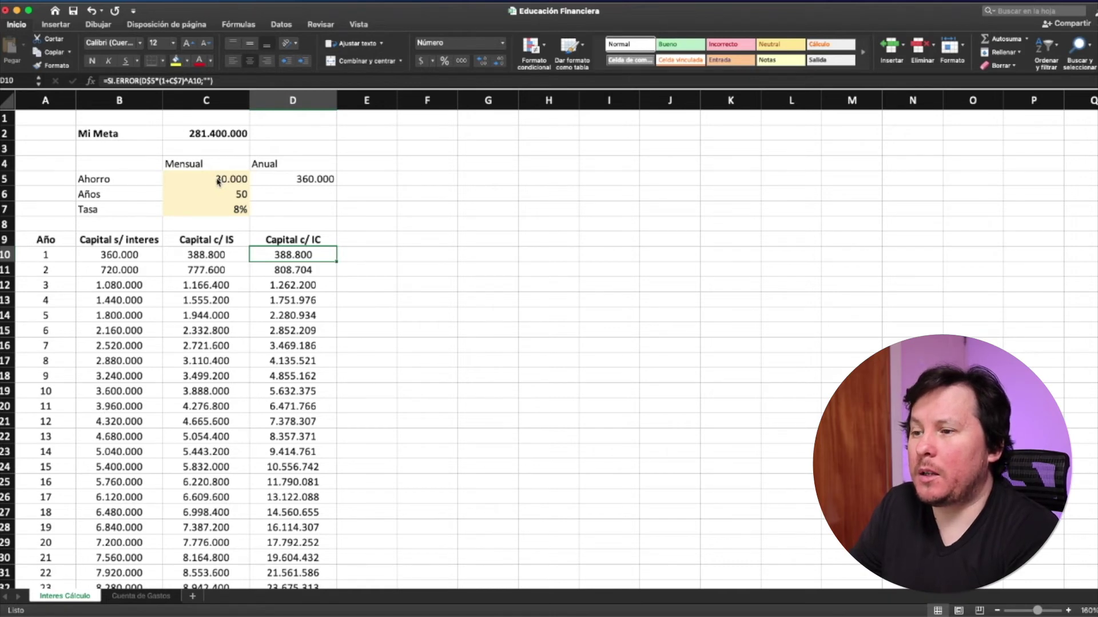
key("Down")
key("Left")
key("Left")
key("Left")
key("Up")
key("Right")
key("Up")
key("Down")
key("Down")
key("Right")
key("Up")
key("Left")
key("Up")
key("Down")
key("Up")
key("Down")
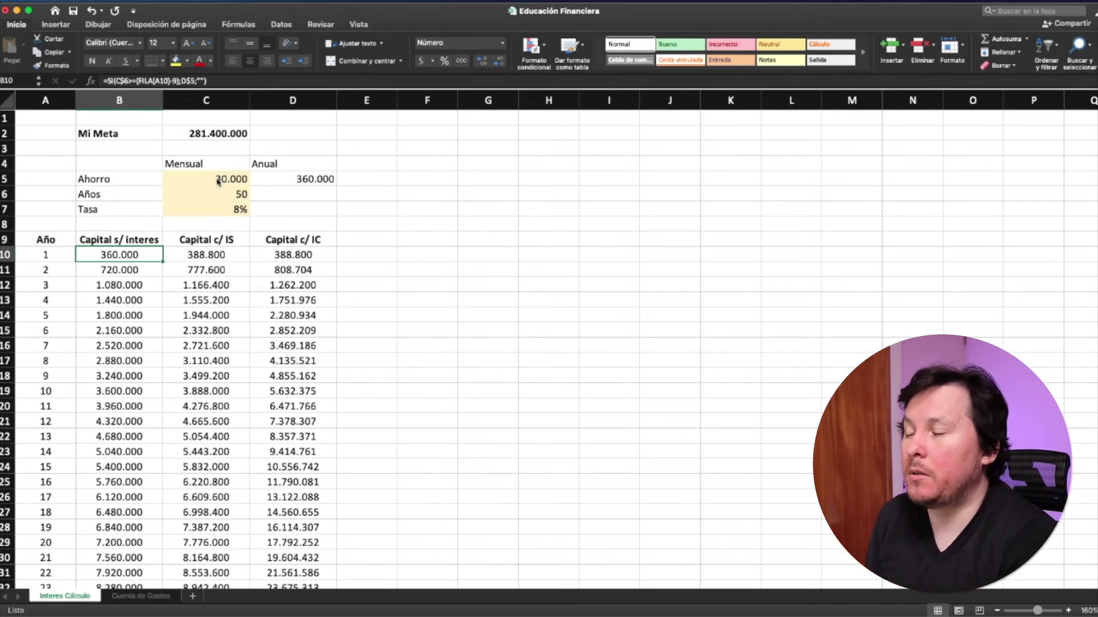
- Examine how Capital s/ interes grows down the first years of its column
key("Down")
key("Down")
key("Down")
key("Down")
key("Down")
key("Down")
key("Down")
key("Down")
key("Down")
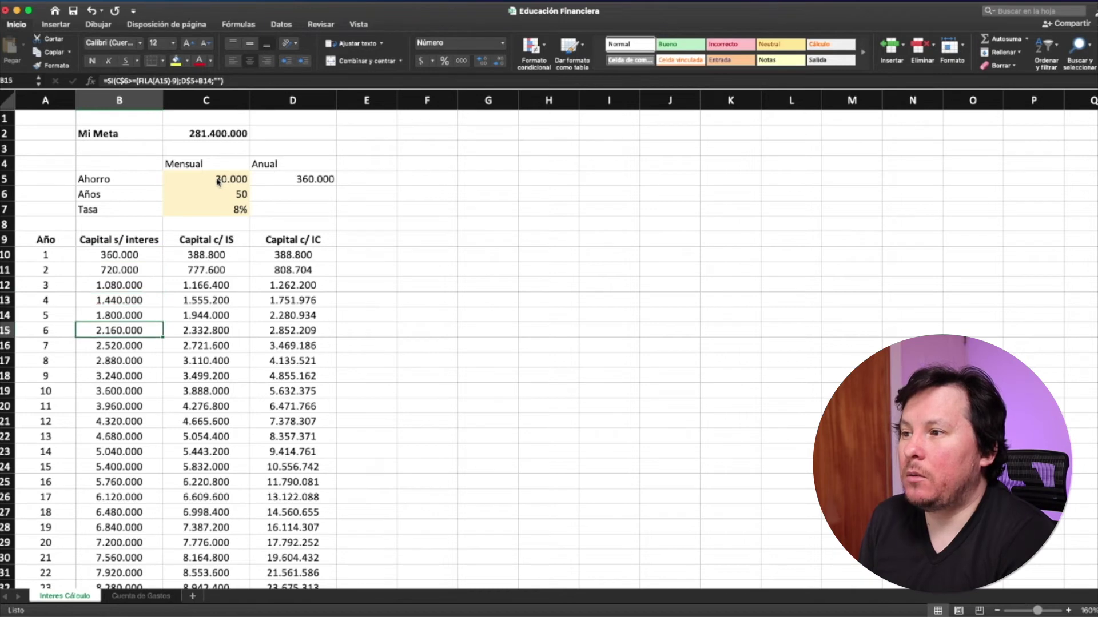
key("Down")
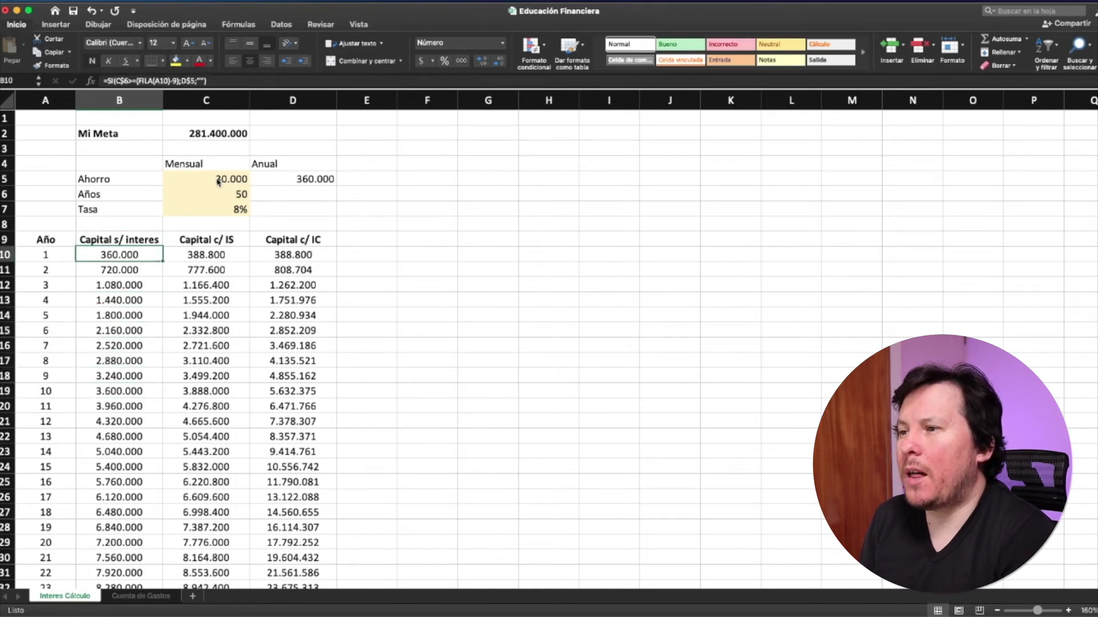
- Examine the year 1 Capital c/ IS together with the annual Ahorro and the Tasa it depends on
key("Right")
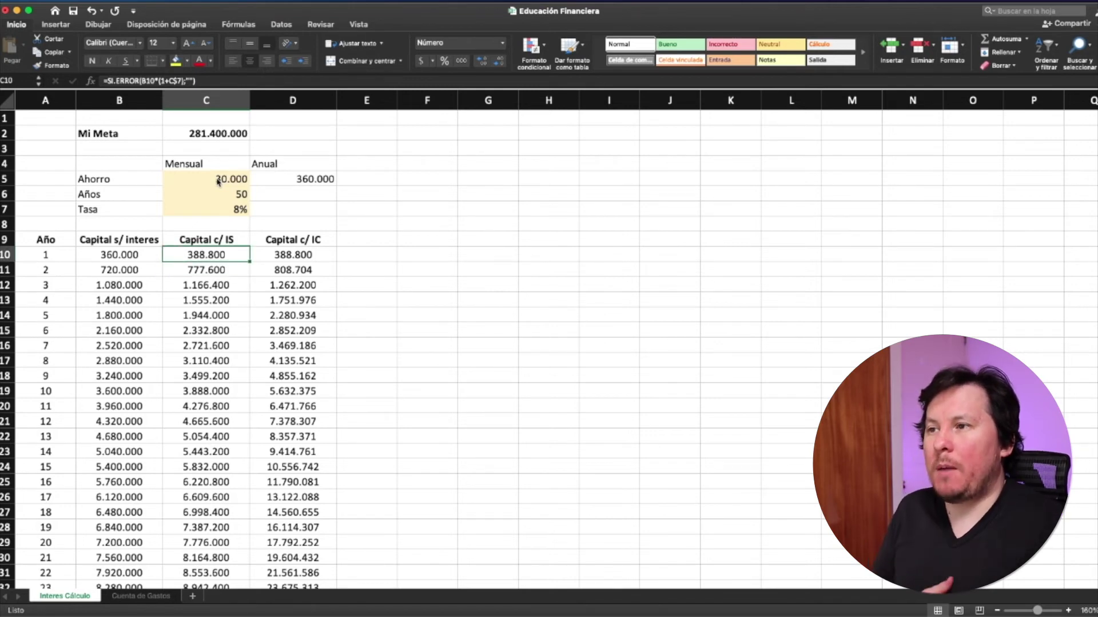
key("Up")
key("Up")
key("Up")
key("Right")
key("Up")
key("Up")
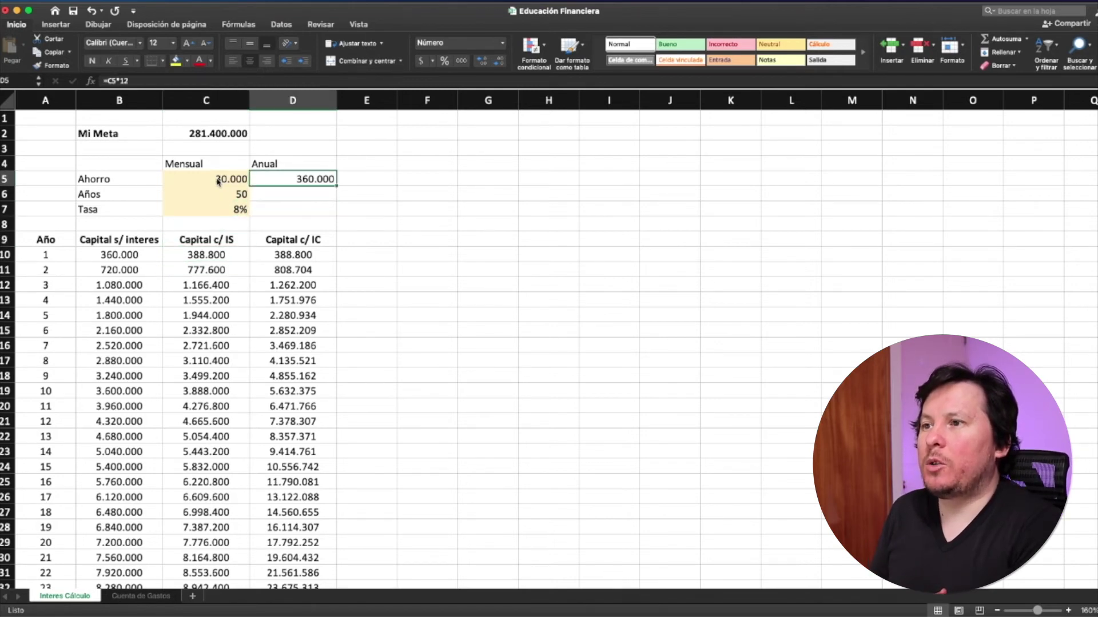
key("Down")
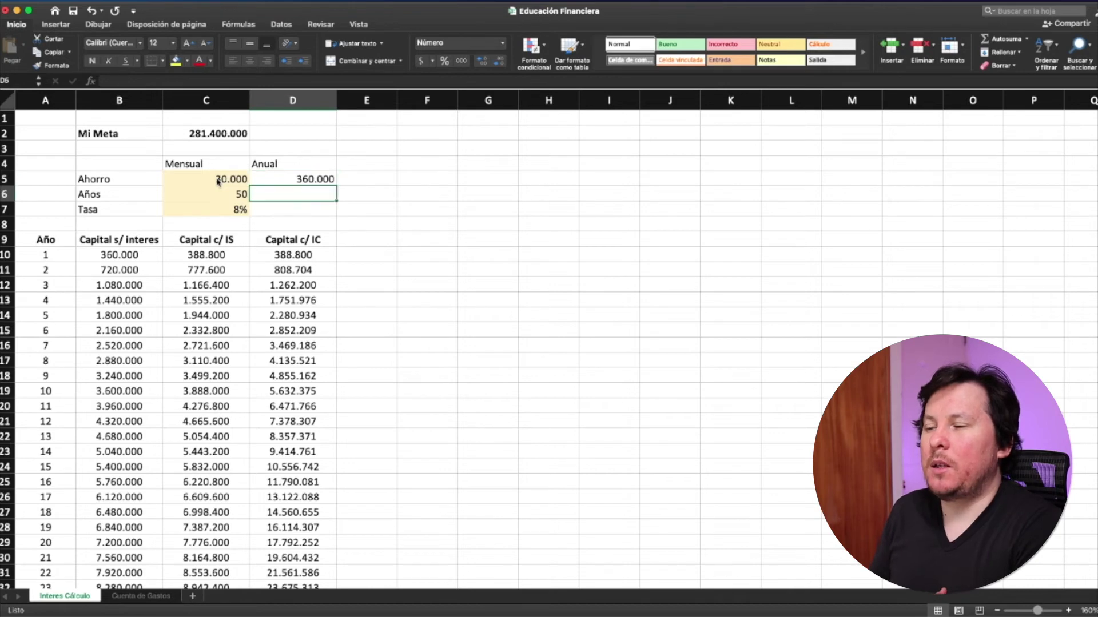
key("Down")
key("Left")
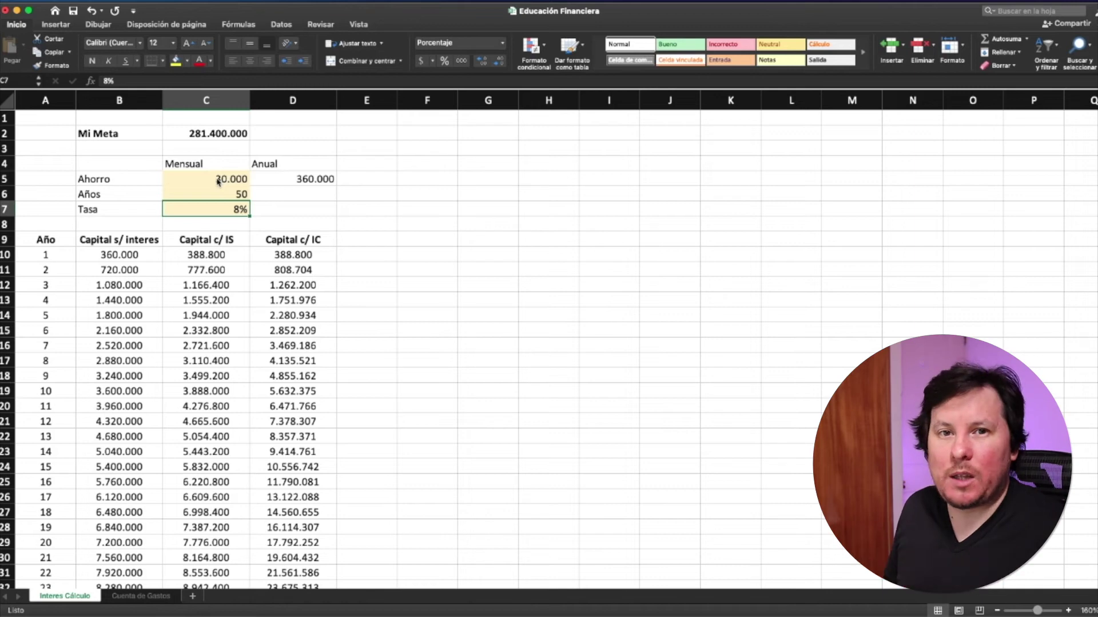
key("Down")
key("Down")
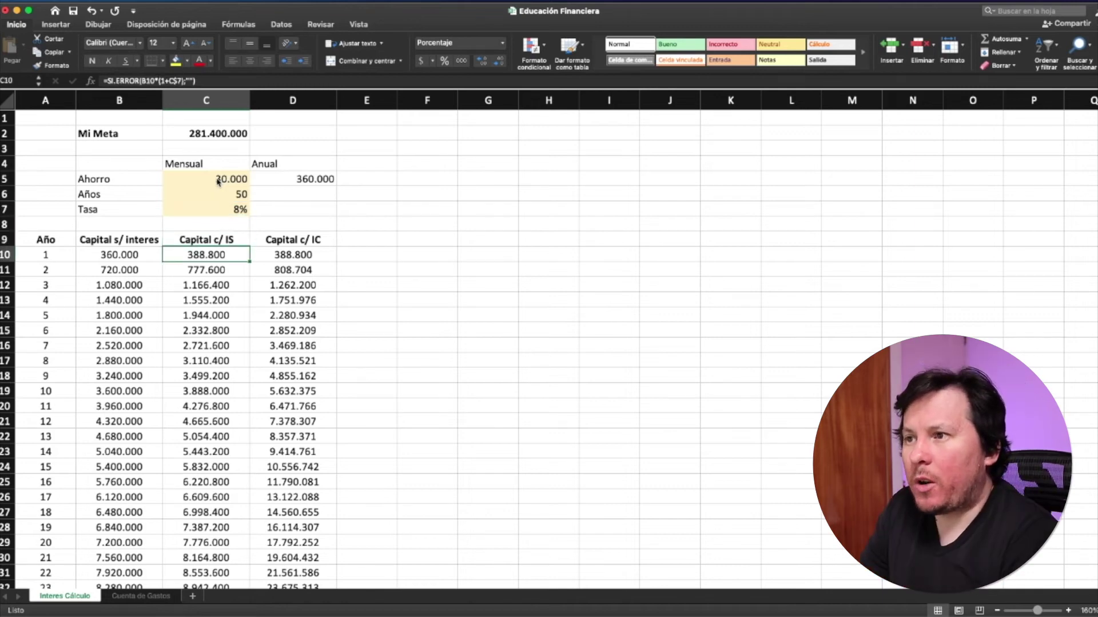
- Compare Capital c/ IC with Capital c/ IS from year 1 through years 8 and 9
key("Right")
key("Up")
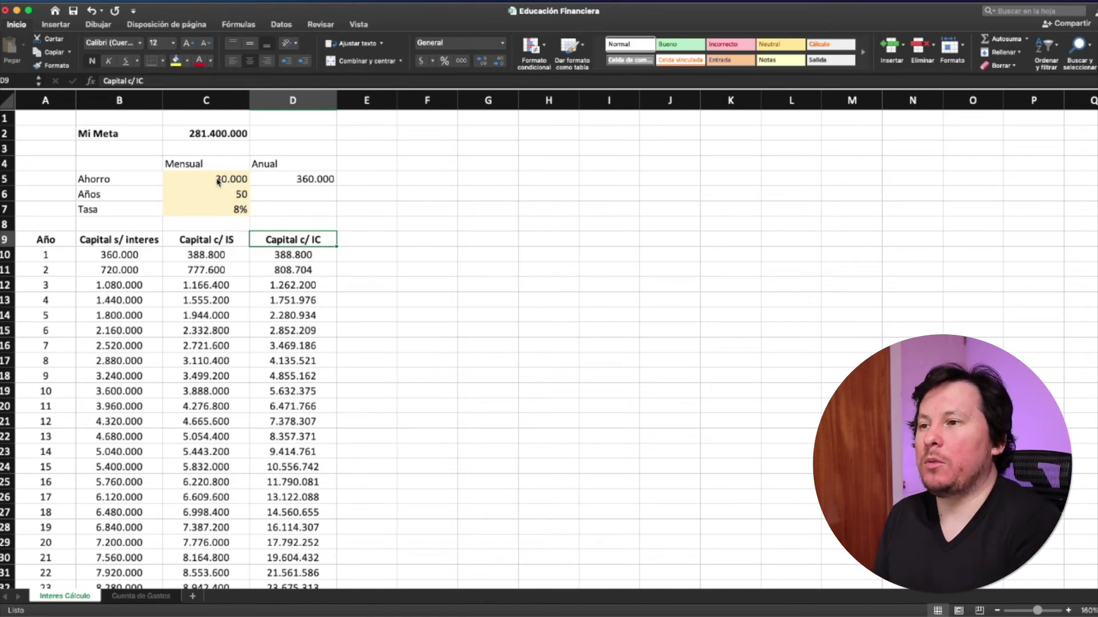
key("Down")
key("Down")
key("Down")
key("Down")
key("Down")
key("Down")
key("Down")
key("Down")
key("Left")
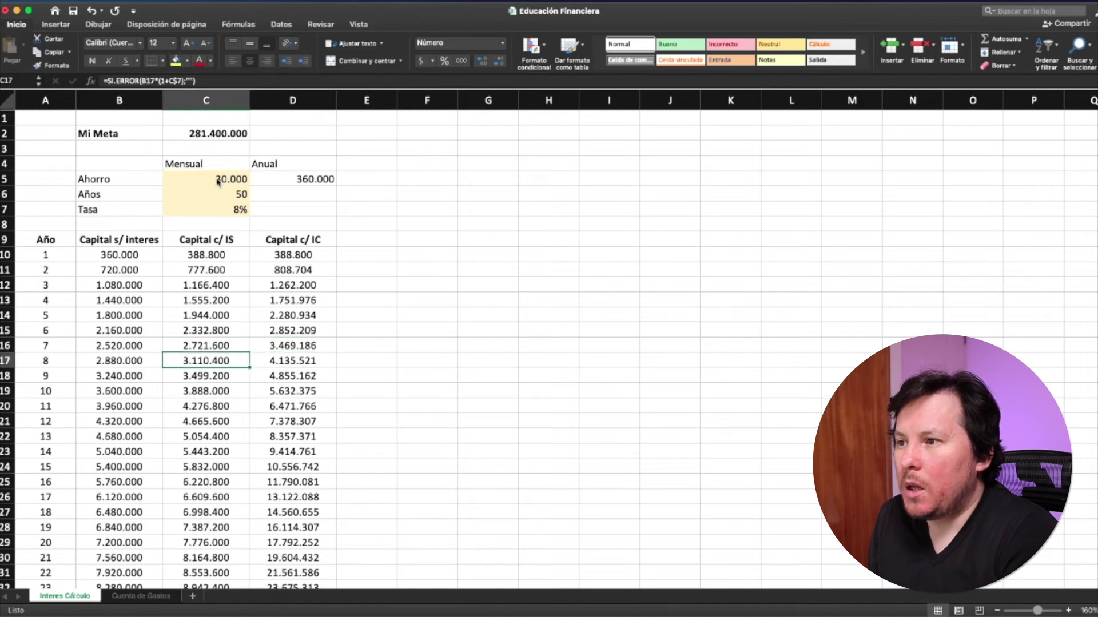
key("Right")
key("Left")
key("Right")
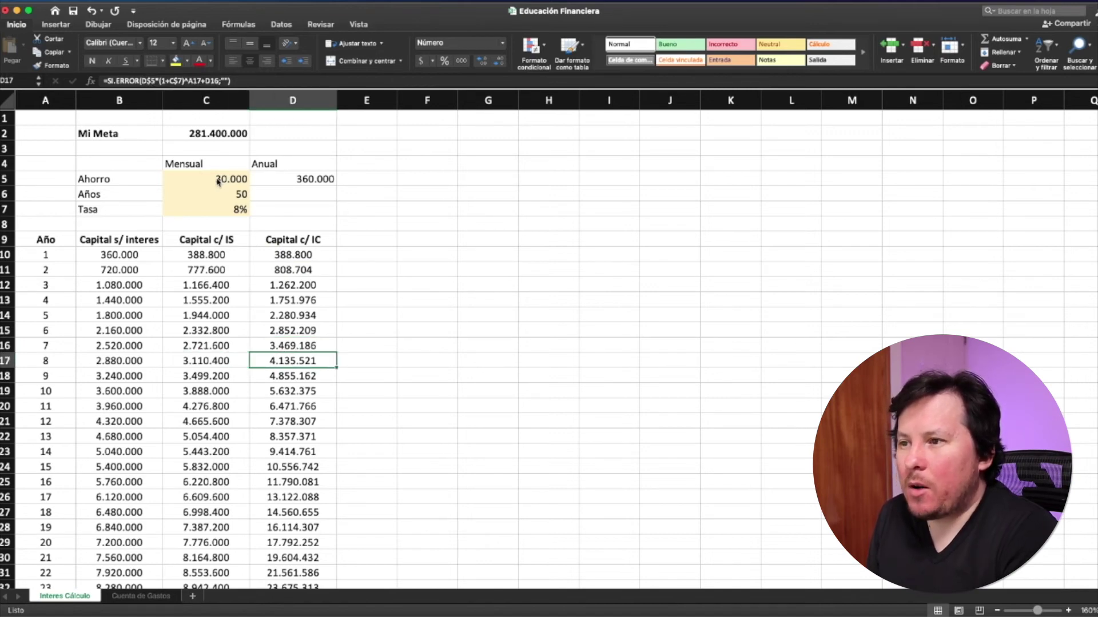
key("Down")
key("Left")
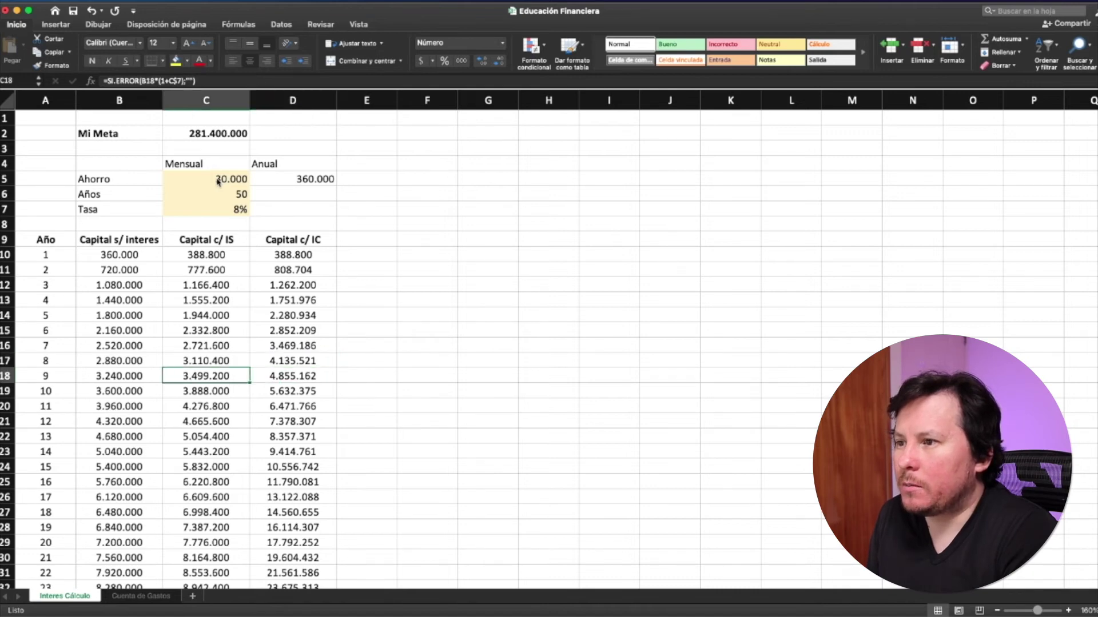
- Compare Capital c/ IC with Capital c/ IS at year 15
key("Right")
key("Down")
key("Down")
key("Down")
key("Down")
key("Down")
key("Down")
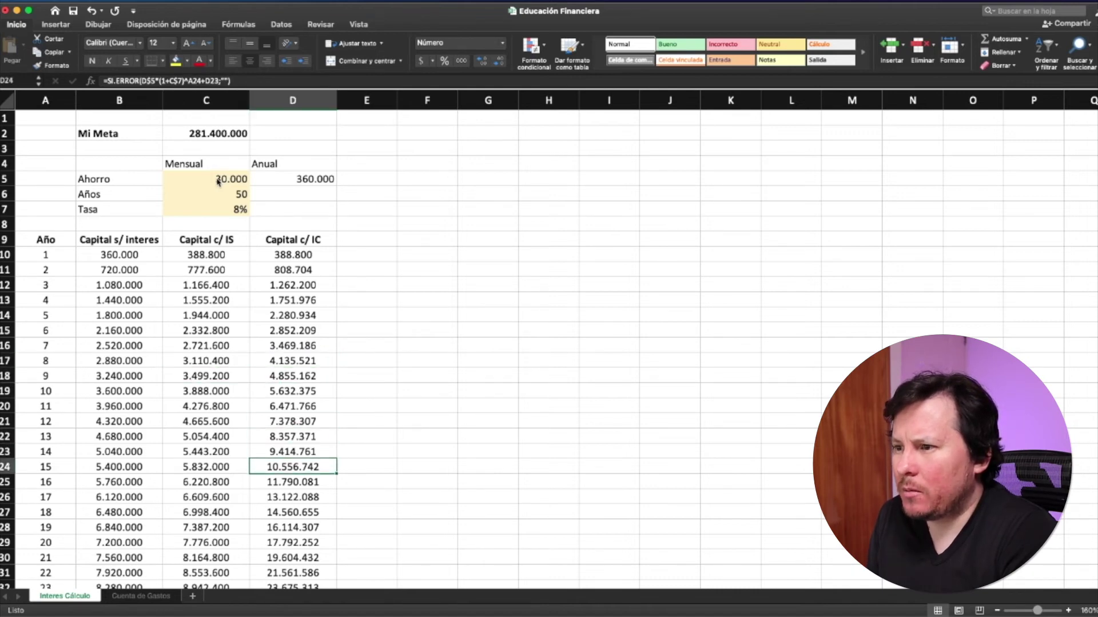
key("Left")
key("Right")
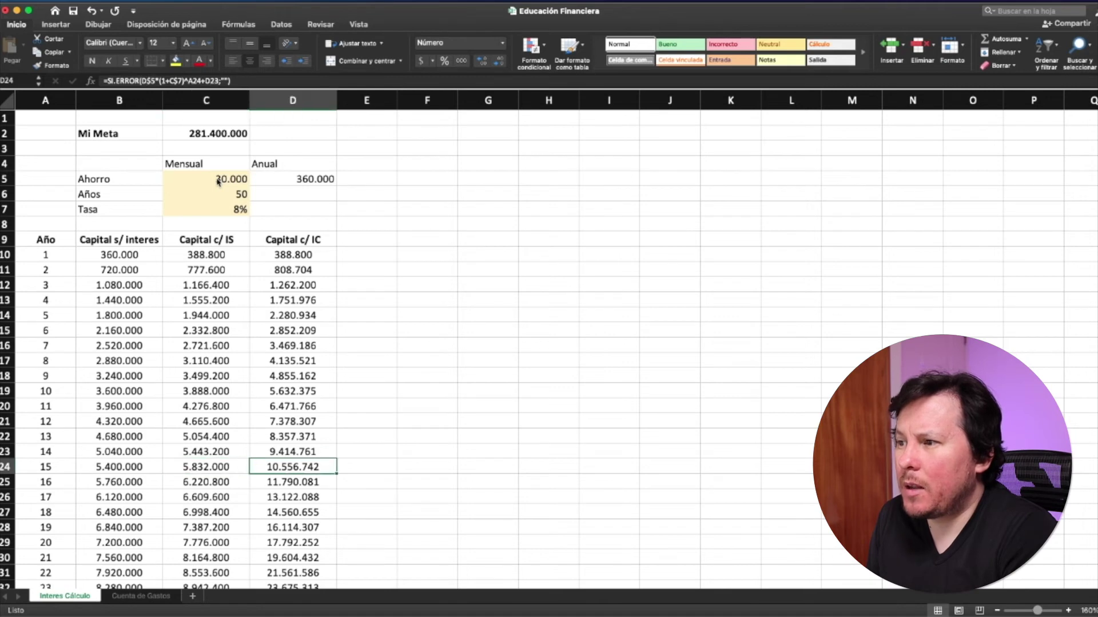
key("Left")
key("Right")
key("Left")
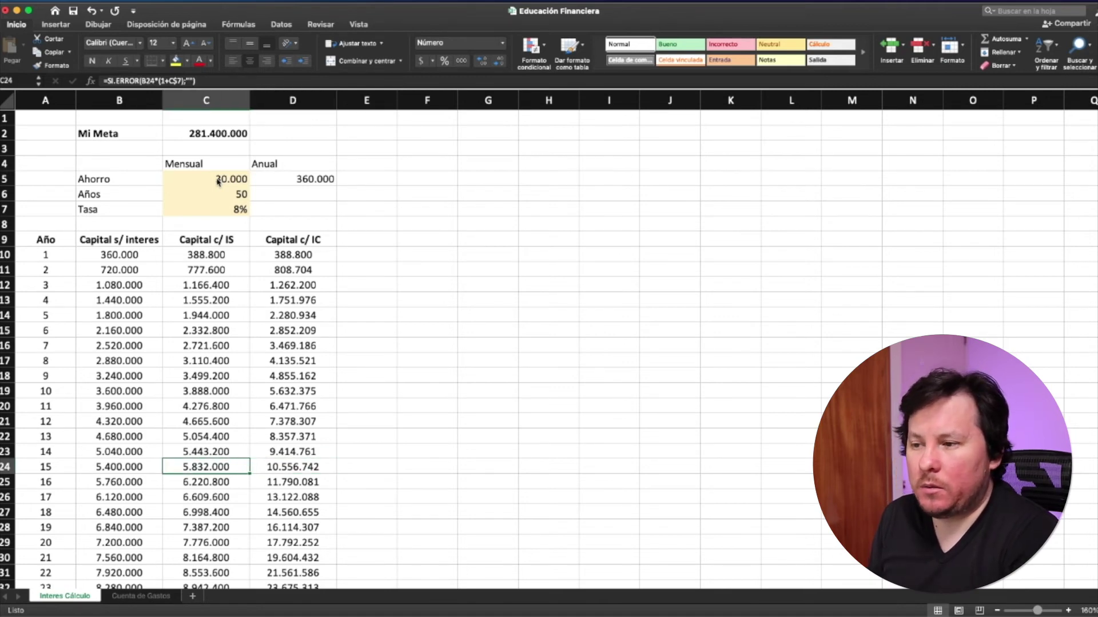
- Follow the growth of Capital c/ IC down its column from year 15 to year 27
key("Right")
key("Down")
key("Down")
key("Down")
key("Down")
key("Down")
key("Down")
key("Down")
key("Down")
key("Down")
key("Down")
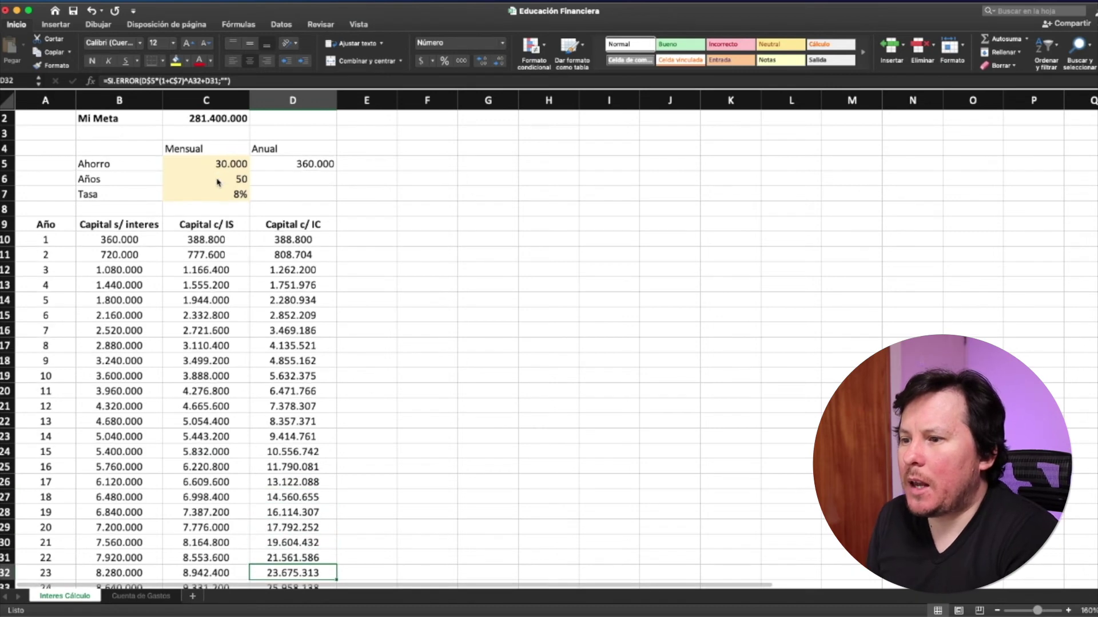
key("Down")
key("Down")
key("Down")
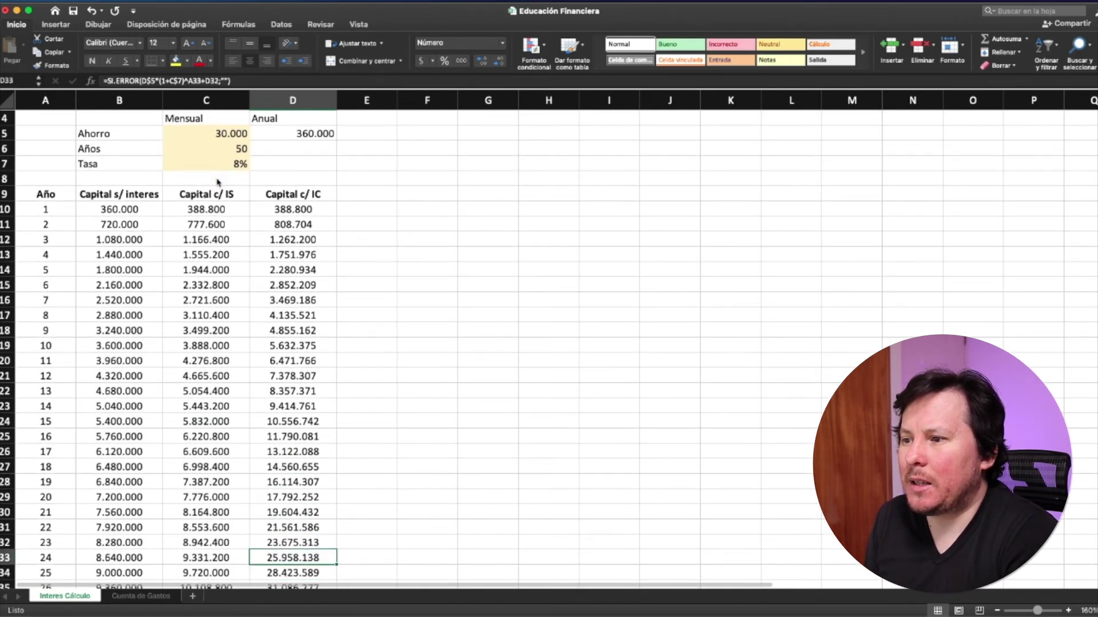
key("Up")
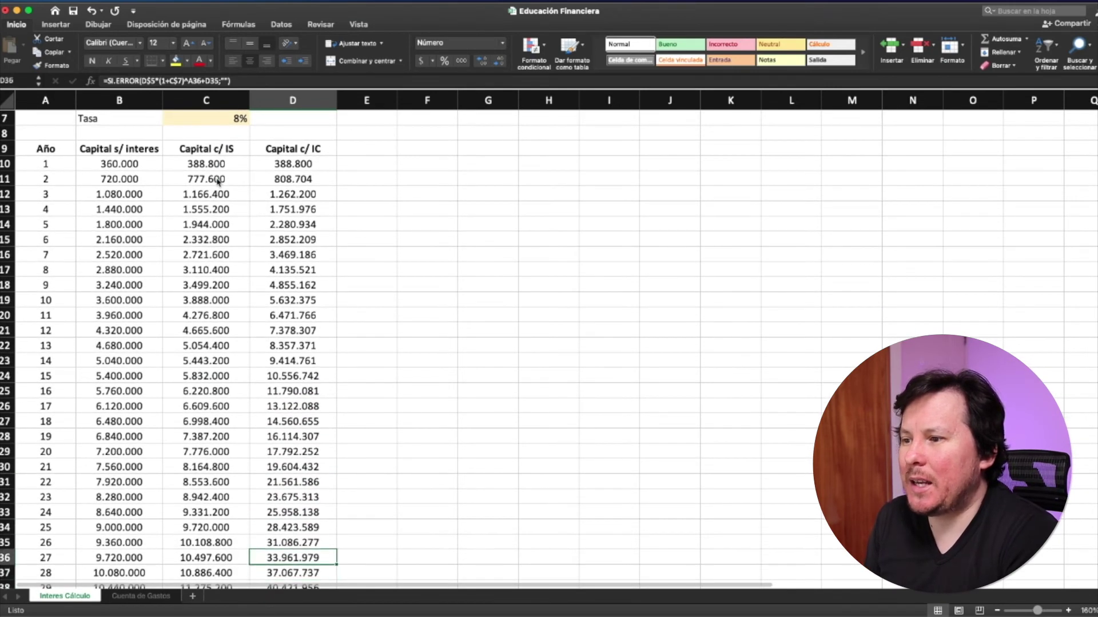
key("Down")
key("Down")
key("Up")
key("Up")
key("Up")
key("Down")
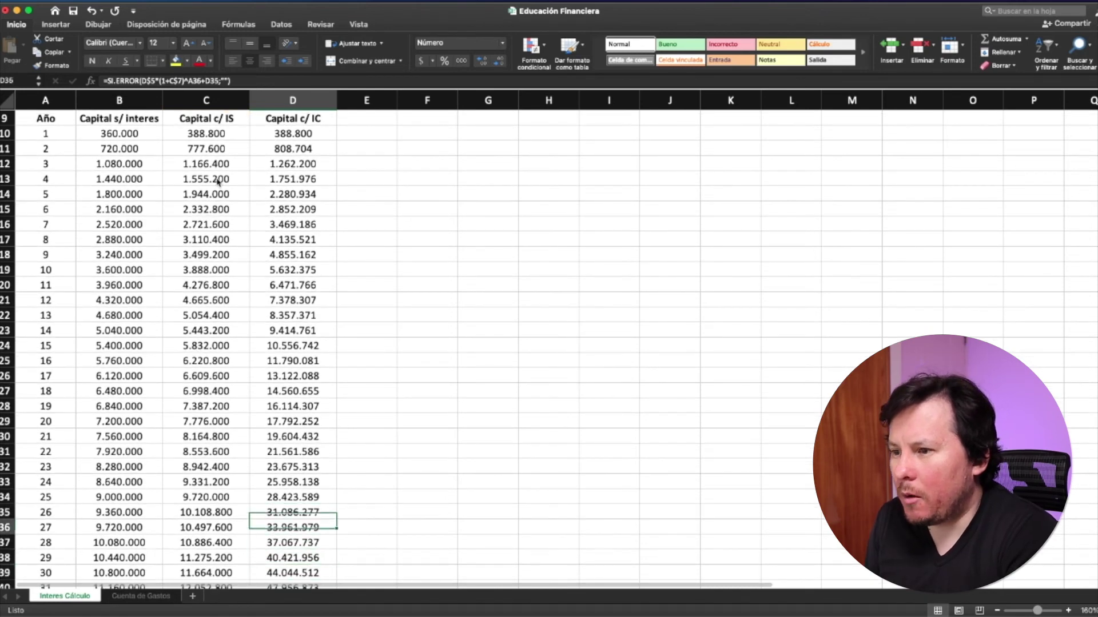
- Compare Capital s/ interes, Capital c/ IS and Capital c/ IC across the year 27 row
key("Left")
key("Left")
key("Left")
key("Right")
key("Right")
key("Right")
key("Left")
key("Right")
key("Up")
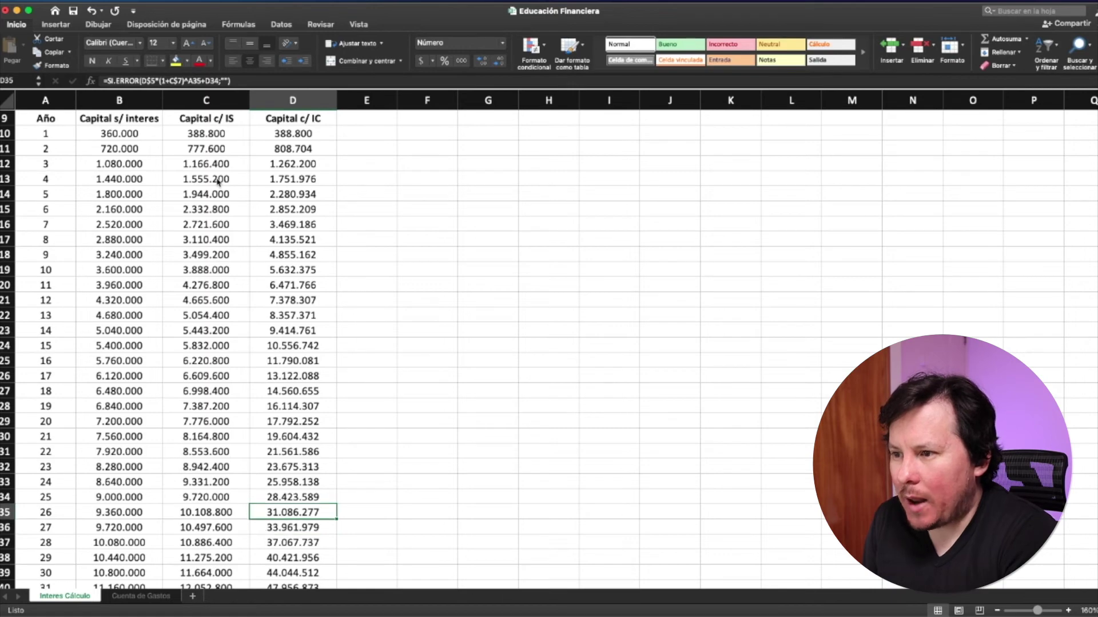
- Compare the Mi Meta amount with Capital c/ IC at year 50 and the years just before it
scroll(217, 182, "up", 5)
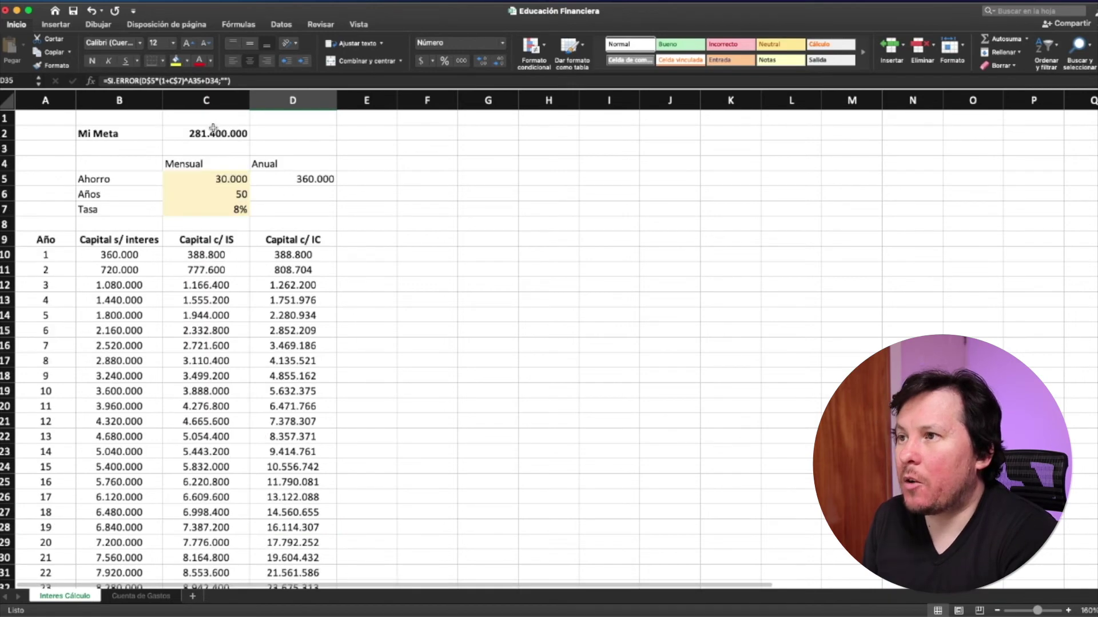
left_click(213, 129)
scroll(307, 458, "down", 1)
scroll(307, 457, "down", 10)
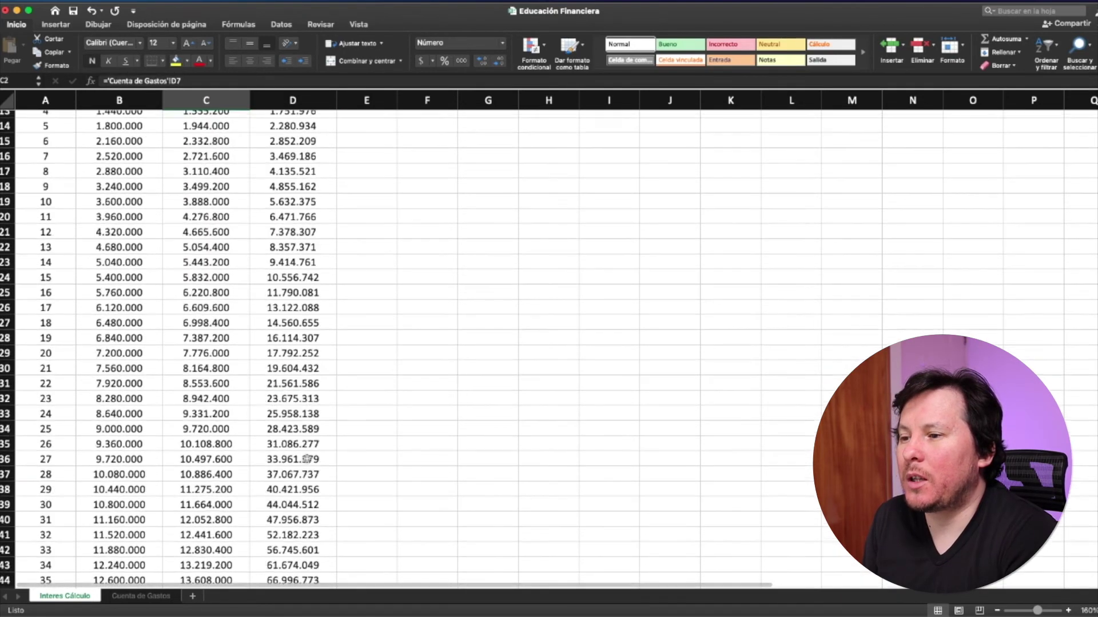
left_click(298, 509)
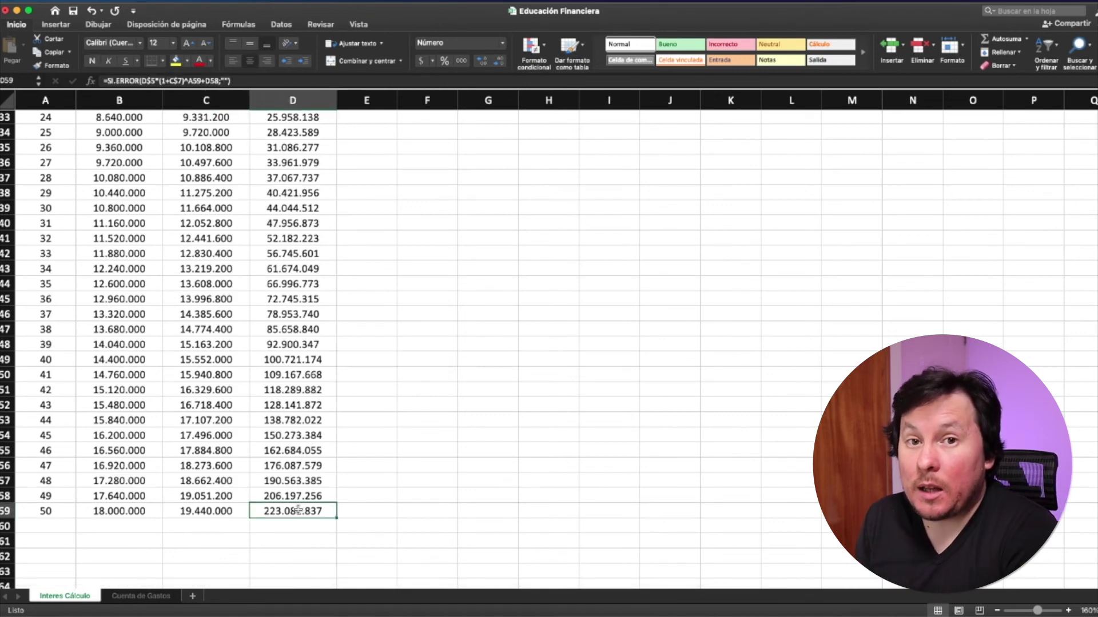
key("Up")
key("Up")
key("Up")
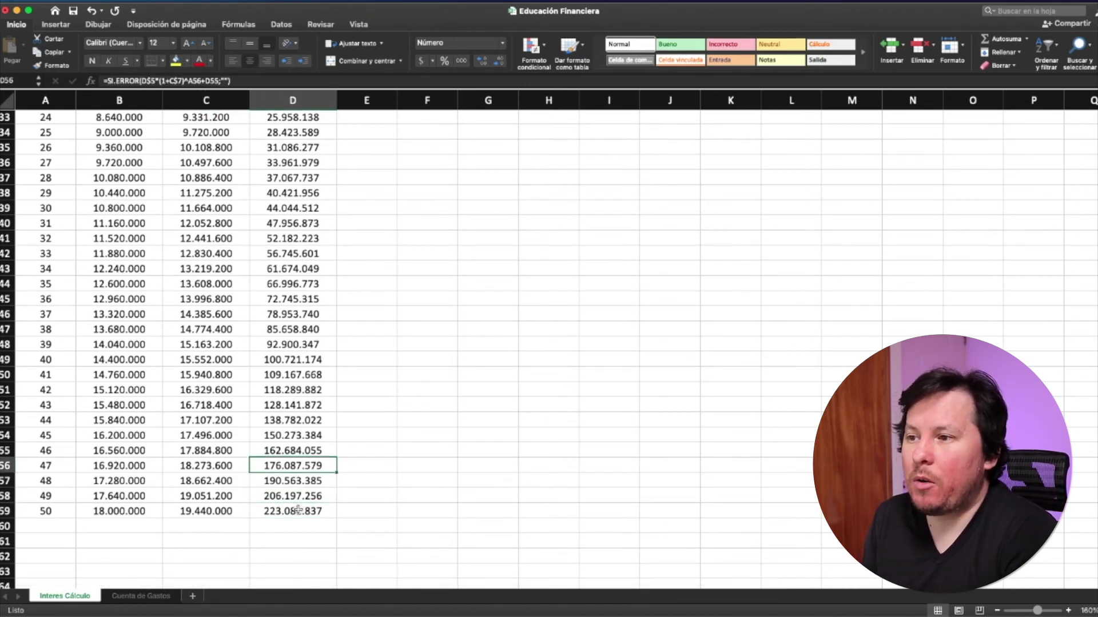
- Examine the Capital c/ IC values from year 7 to year 20
scroll(298, 510, "up", 10)
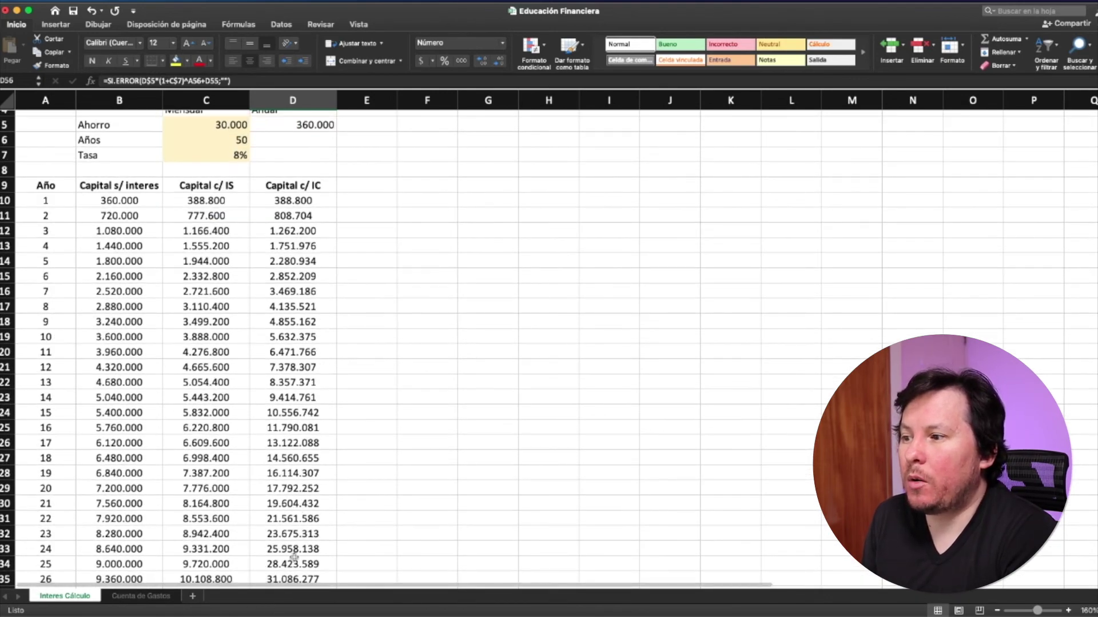
left_click(291, 489)
left_click_drag(290, 489, 293, 285)
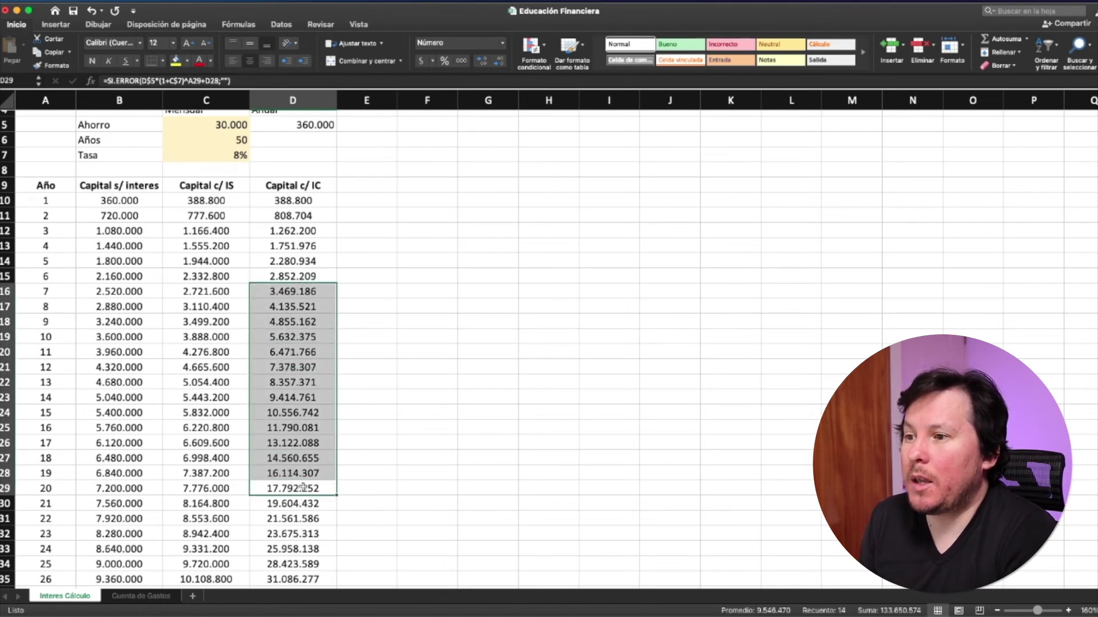
left_click(301, 488)
- Set the monthly Ahorro to 100.000
scroll(292, 447, "up", 3)
left_click(228, 172)
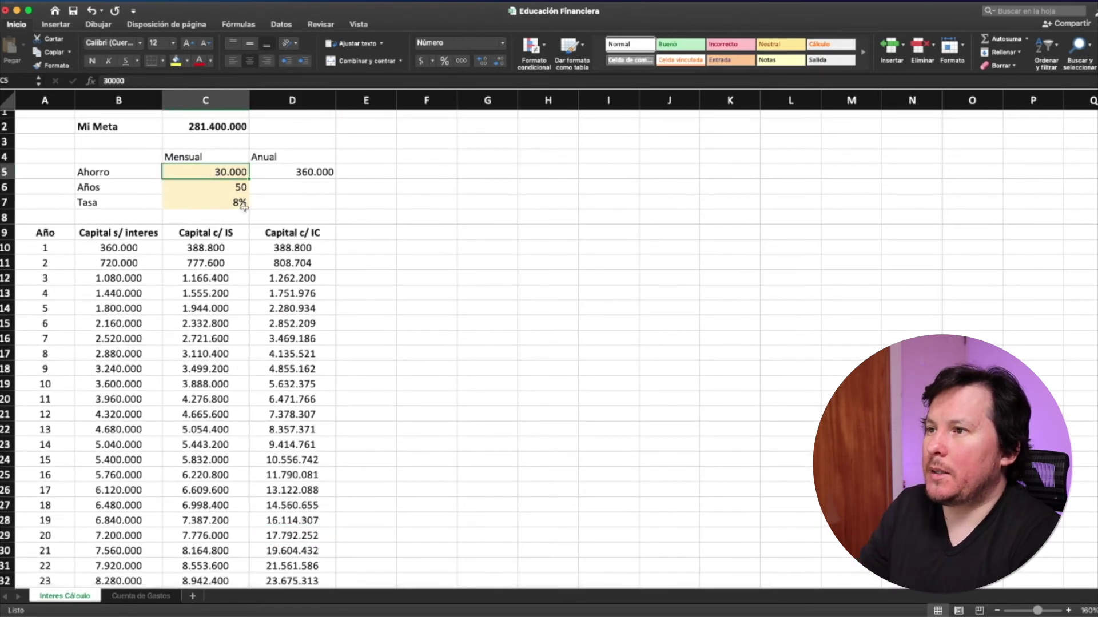
type("100000")
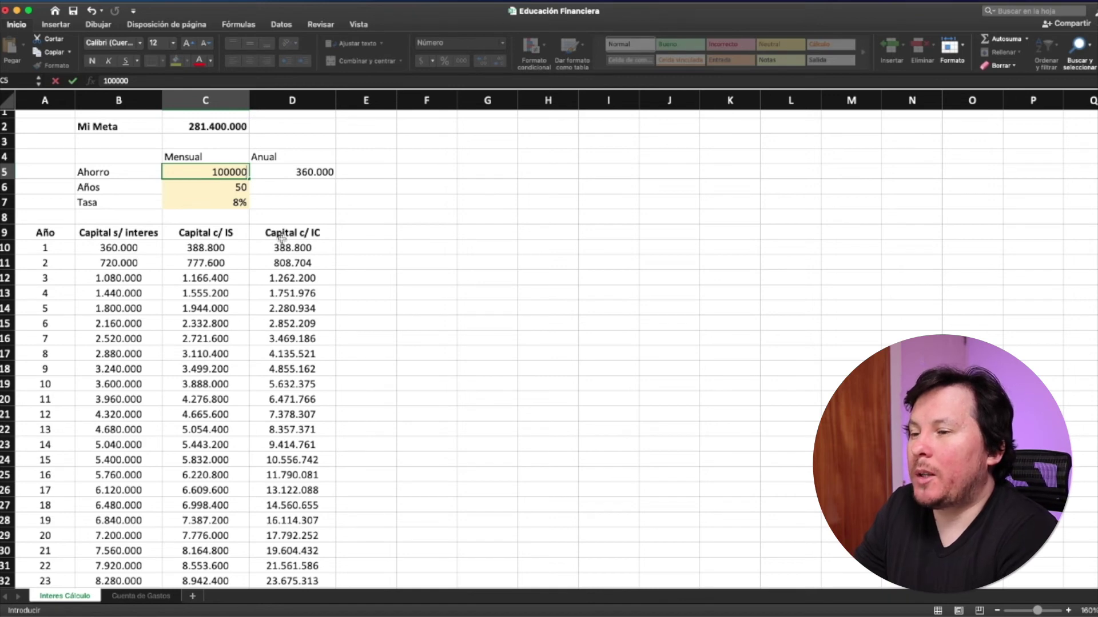
key("Return")
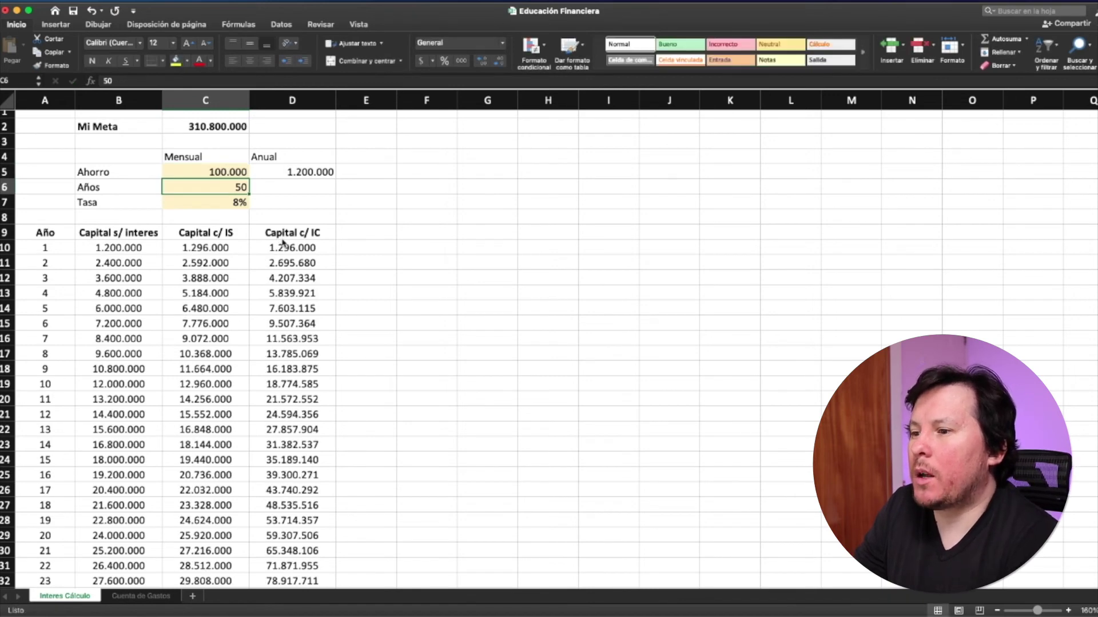
- Compare Capital c/ IC from year 20 through year 39 with Mi Meta to find when the target is reached
left_click(296, 535)
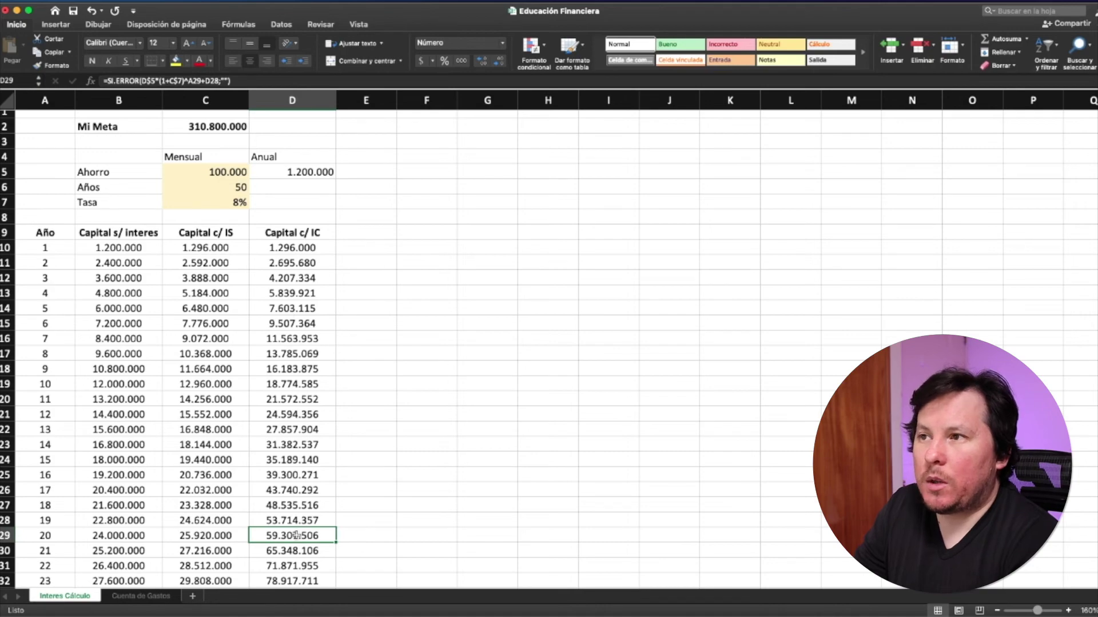
scroll(296, 535, "down", 6)
left_click(296, 535)
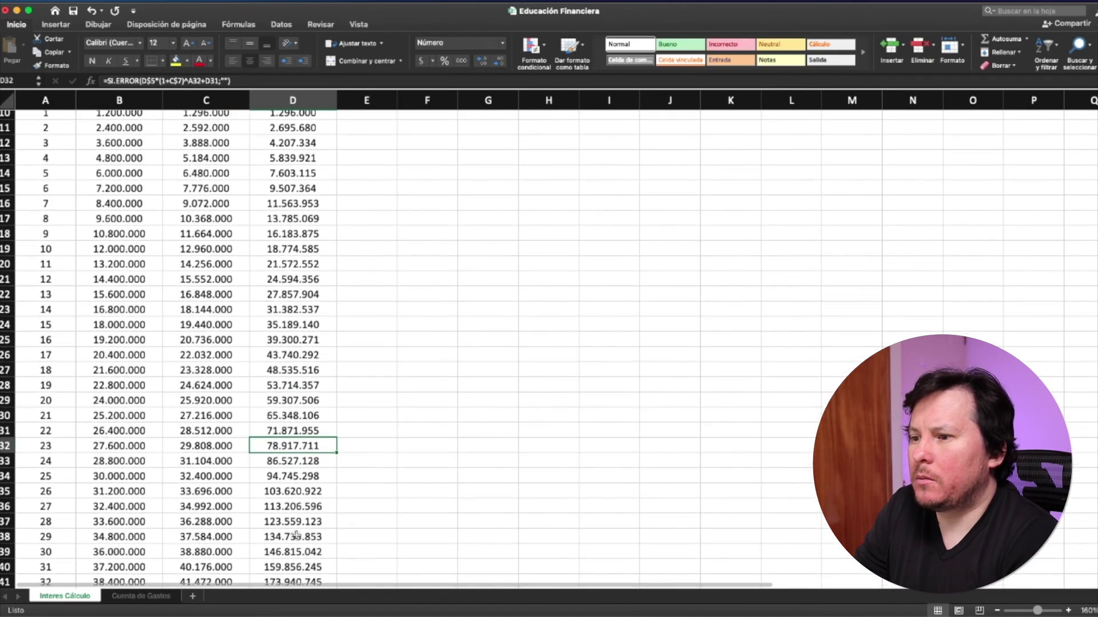
scroll(296, 535, "down", 5)
left_click(308, 491)
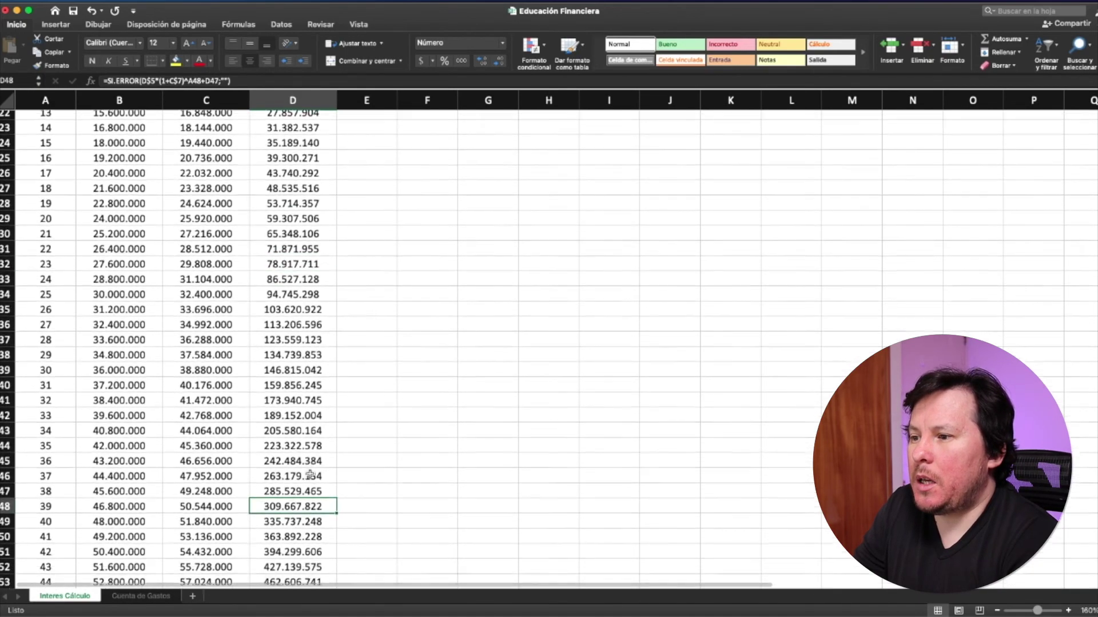
scroll(310, 473, "up", 10)
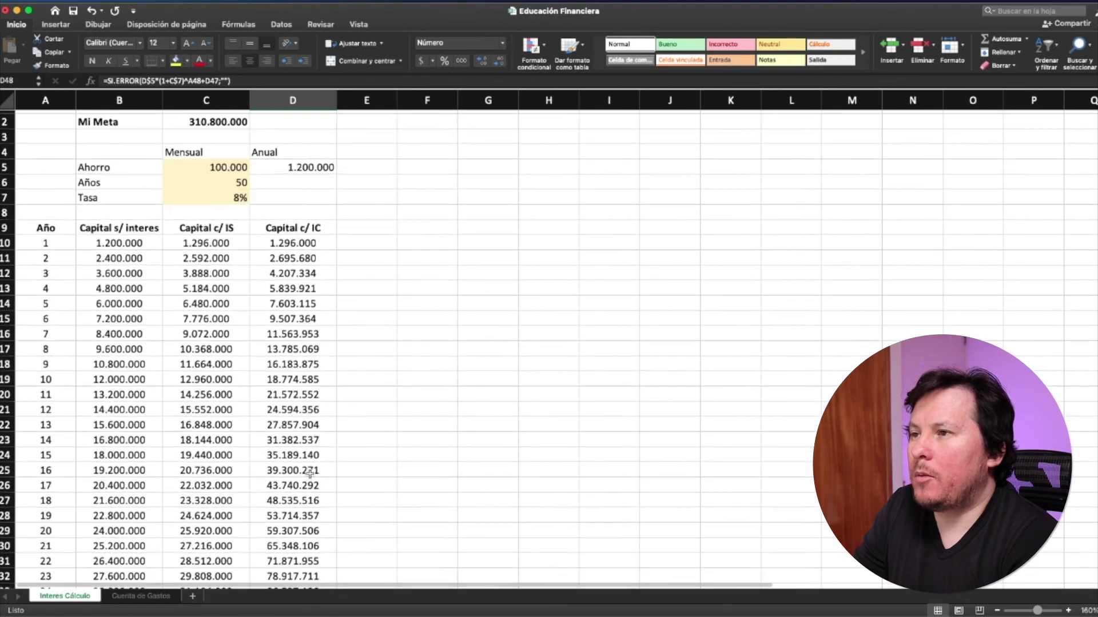
left_click(219, 132)
scroll(276, 395, "down", 11)
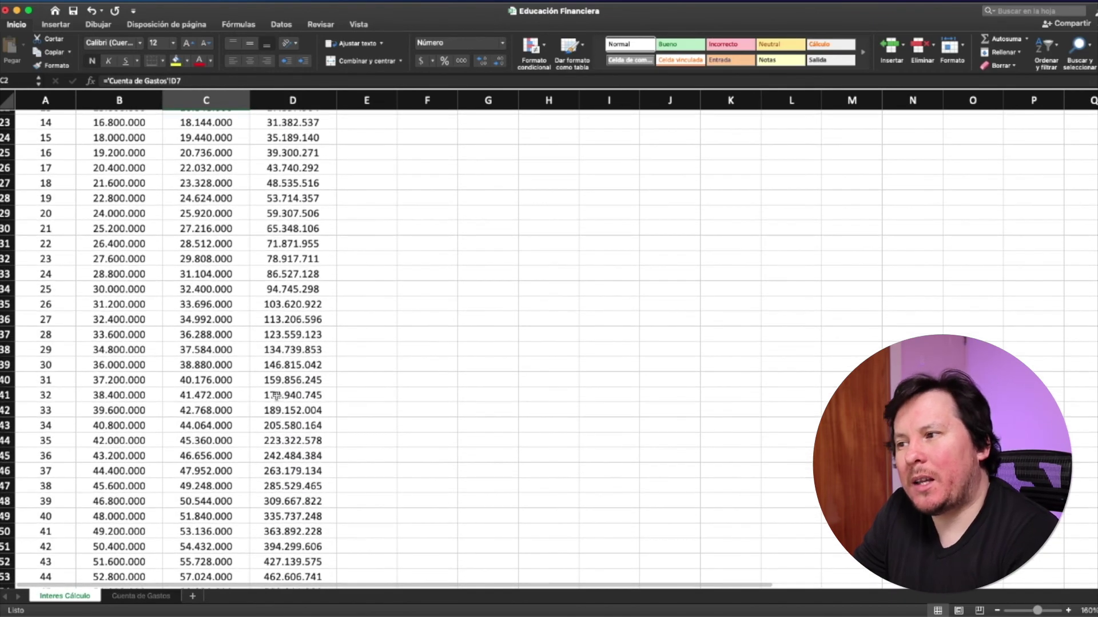
scroll(276, 396, "up", 1)
scroll(277, 396, "down", 1)
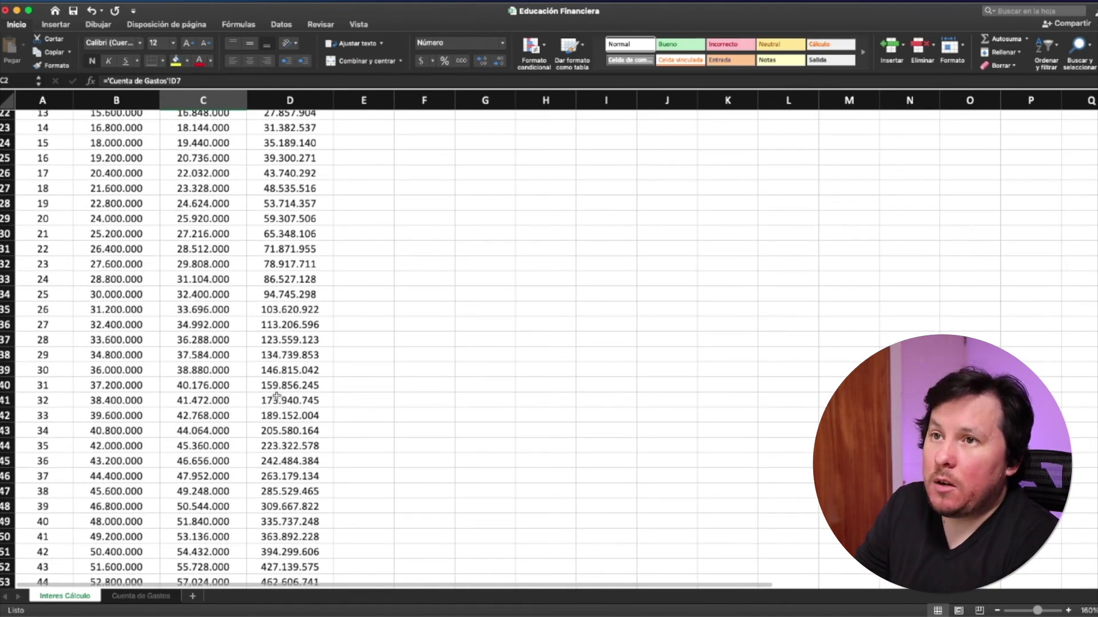
- Set the monthly Ahorro to 300.000
scroll(277, 396, "up", 10)
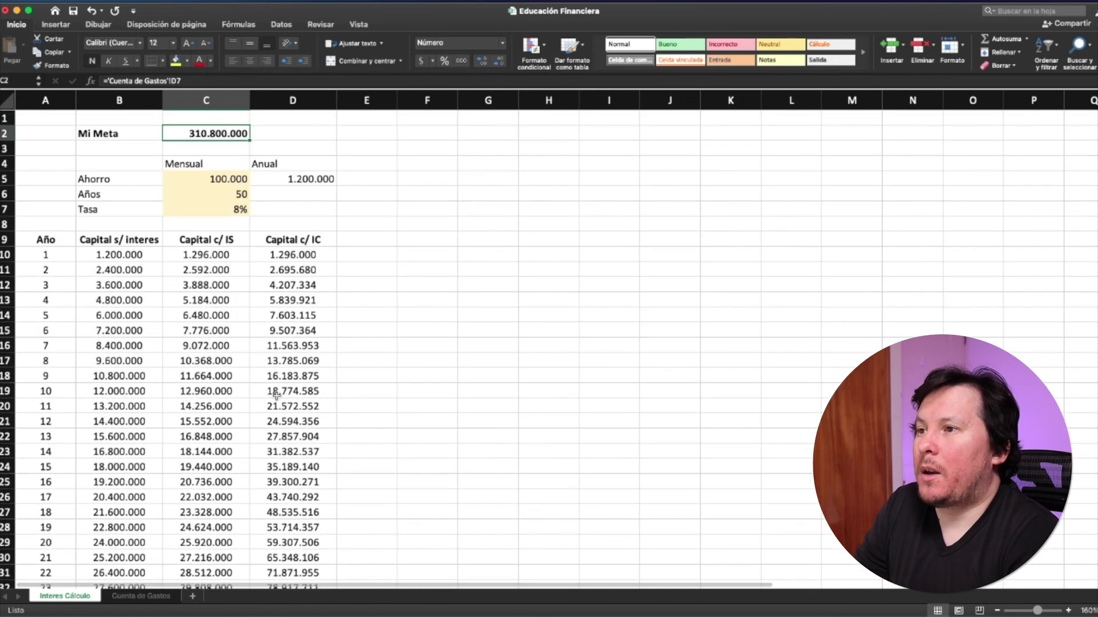
left_click(227, 175)
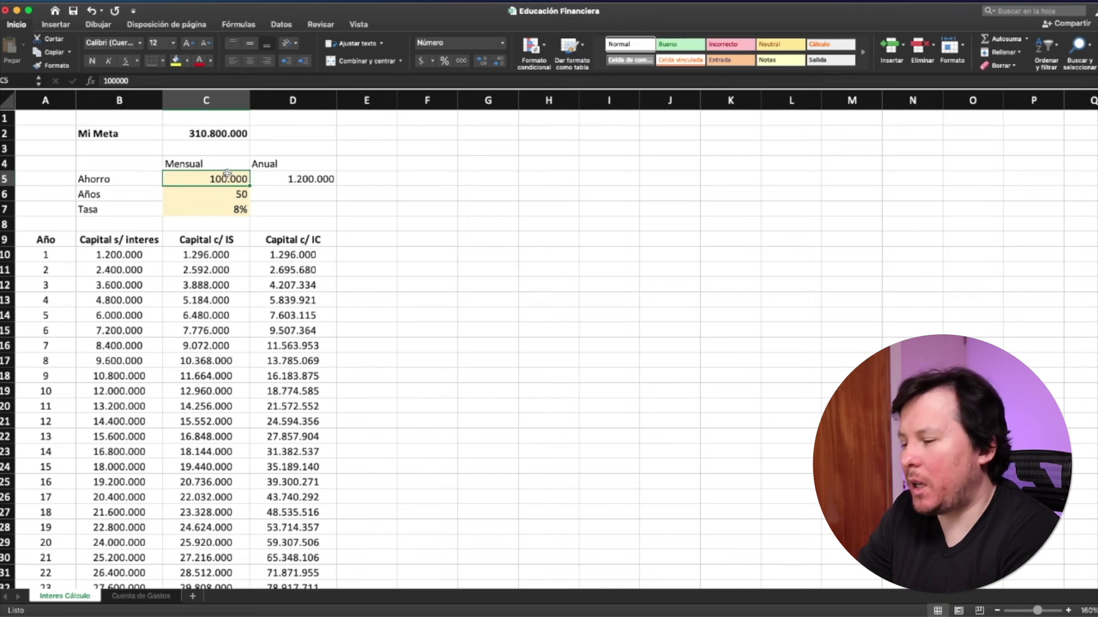
type("3")
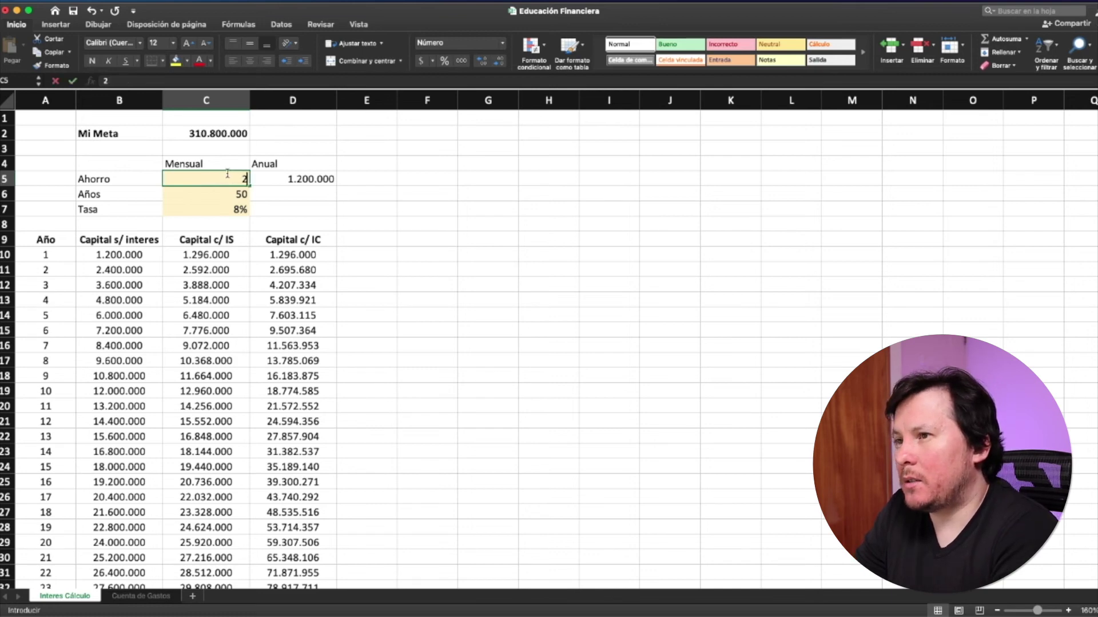
type("00000")
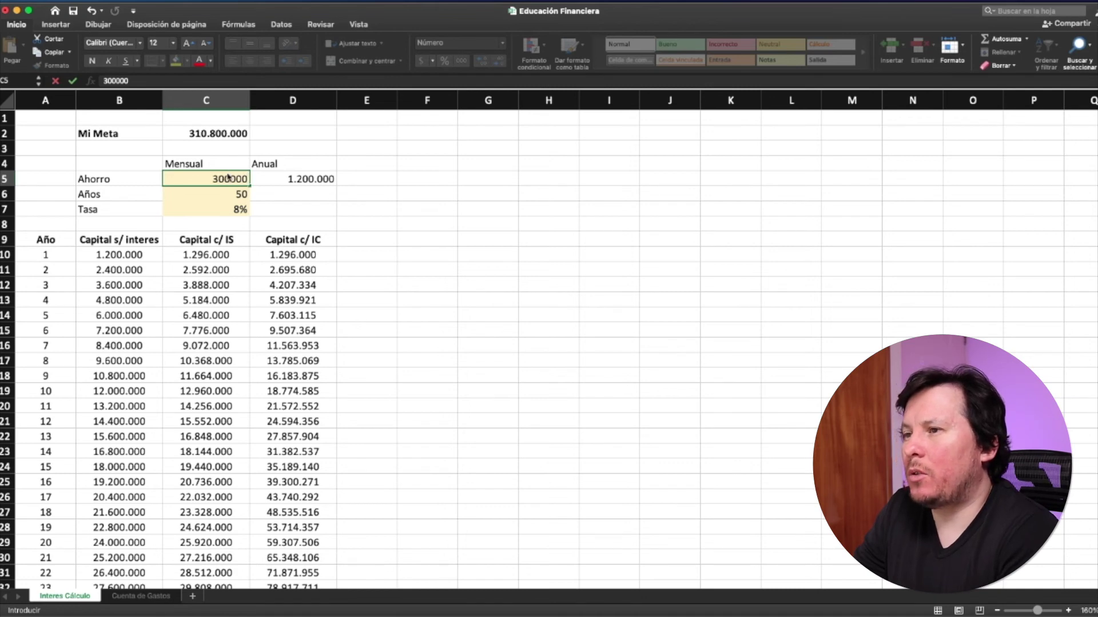
key("Return")
- Check Capital c/ IC at year 29 against Mi Meta for the increased monthly saving
scroll(343, 352, "down", 1)
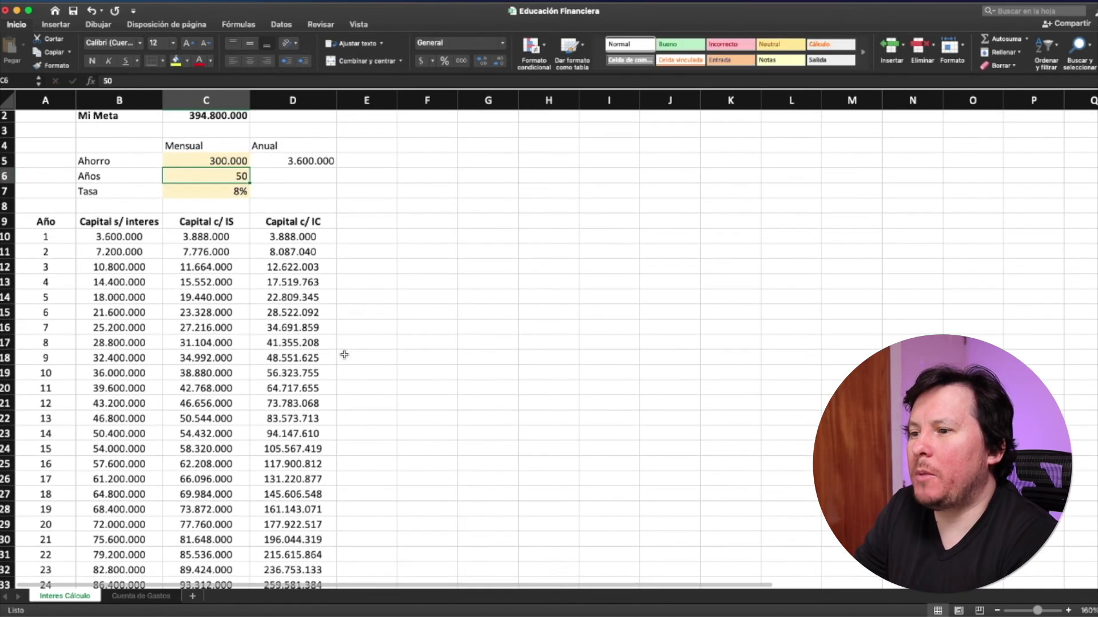
scroll(288, 379, "up", 1)
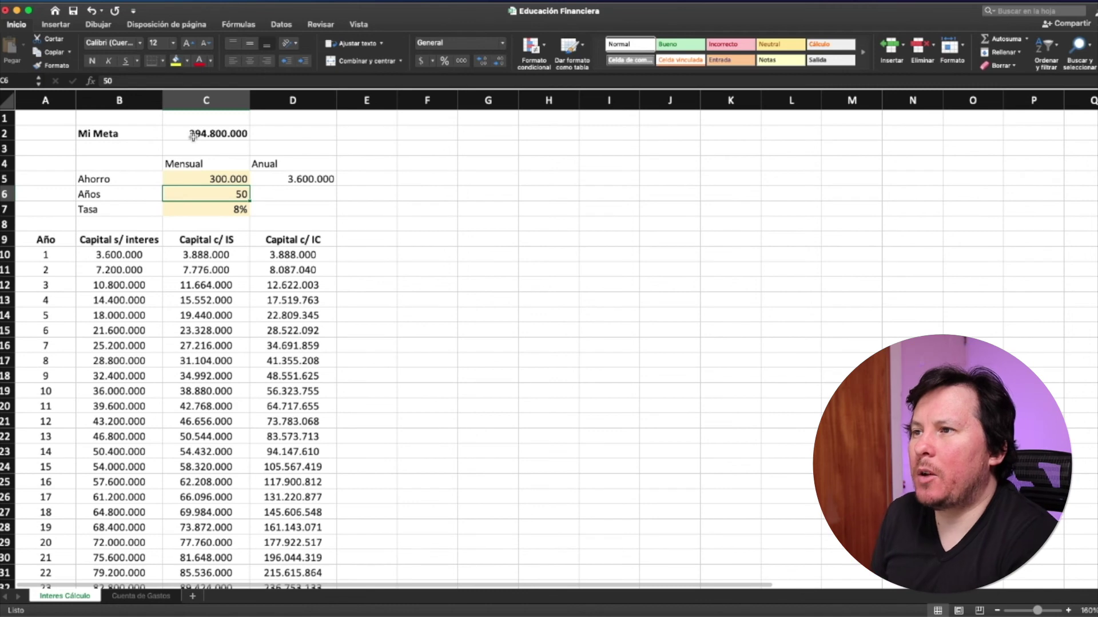
scroll(286, 552, "down", 5)
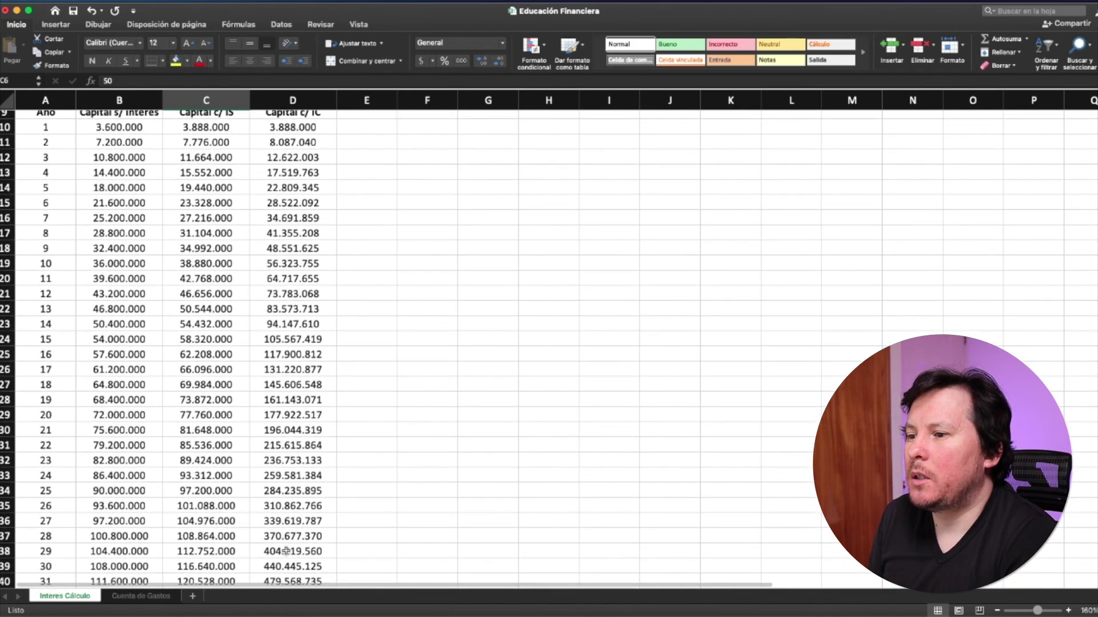
left_click(291, 555)
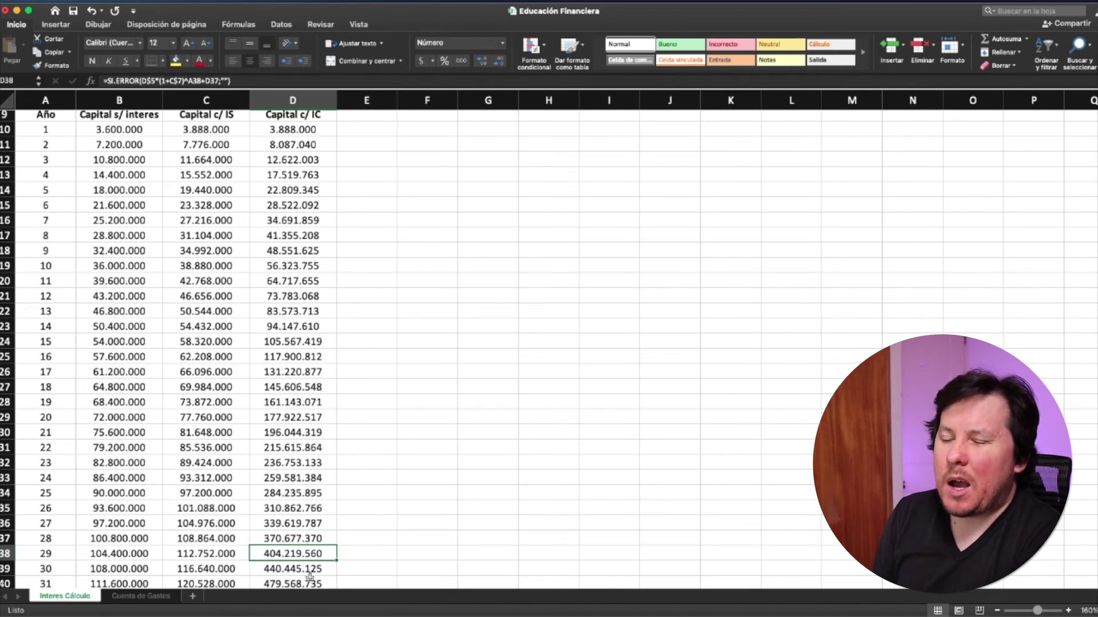
scroll(310, 459, "up", 5)
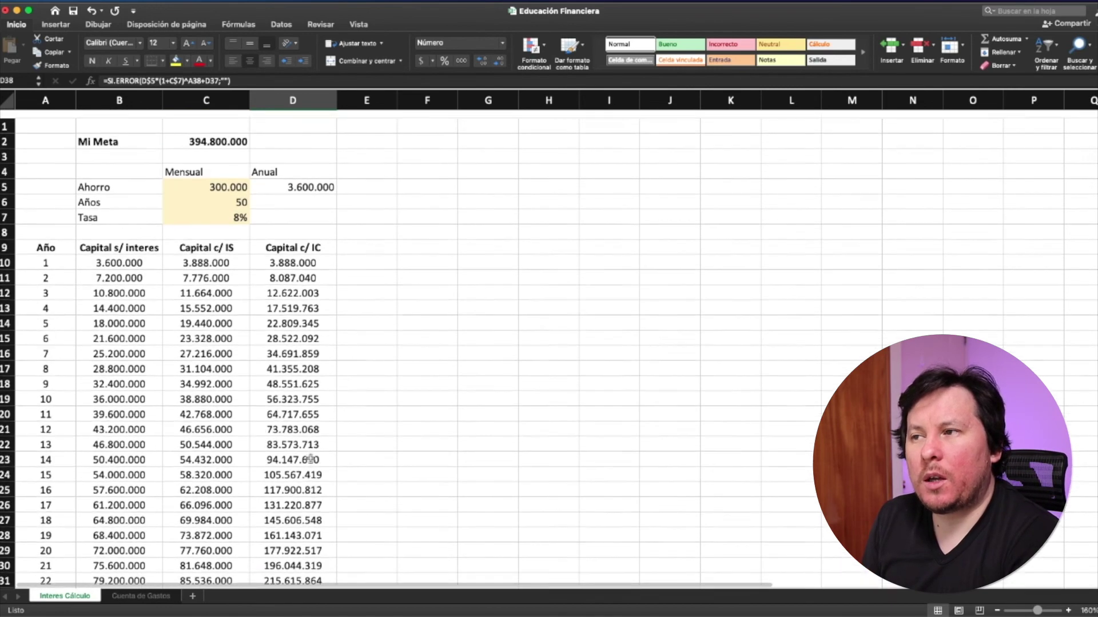
scroll(311, 459, "down", 1)
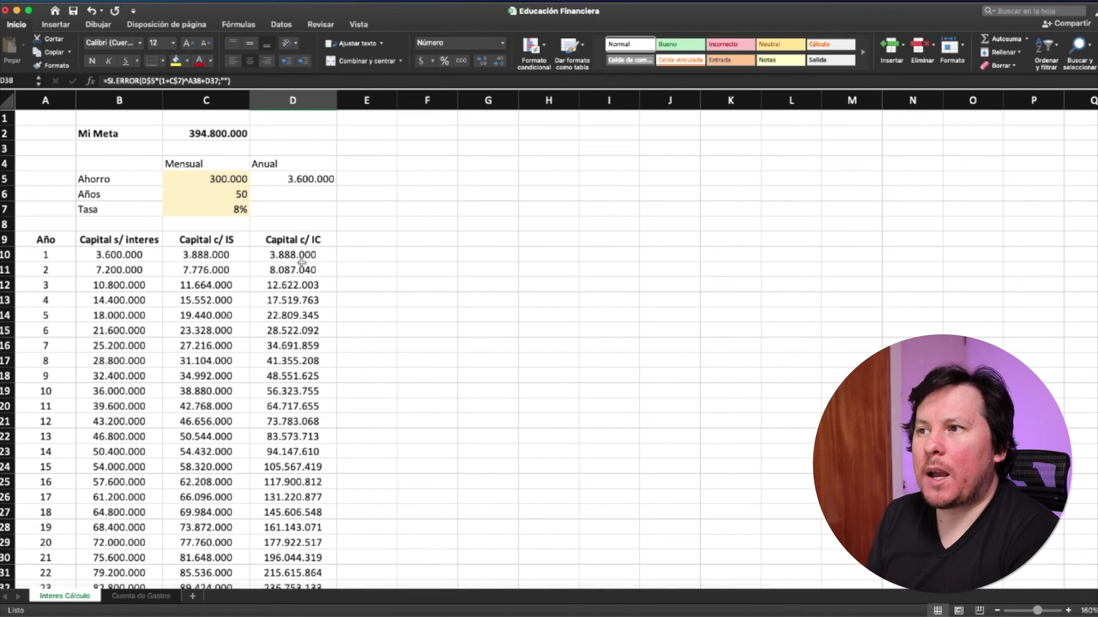
- In the Cuenta de Gastos sheet, set the Local income to 300.000
left_click(139, 598)
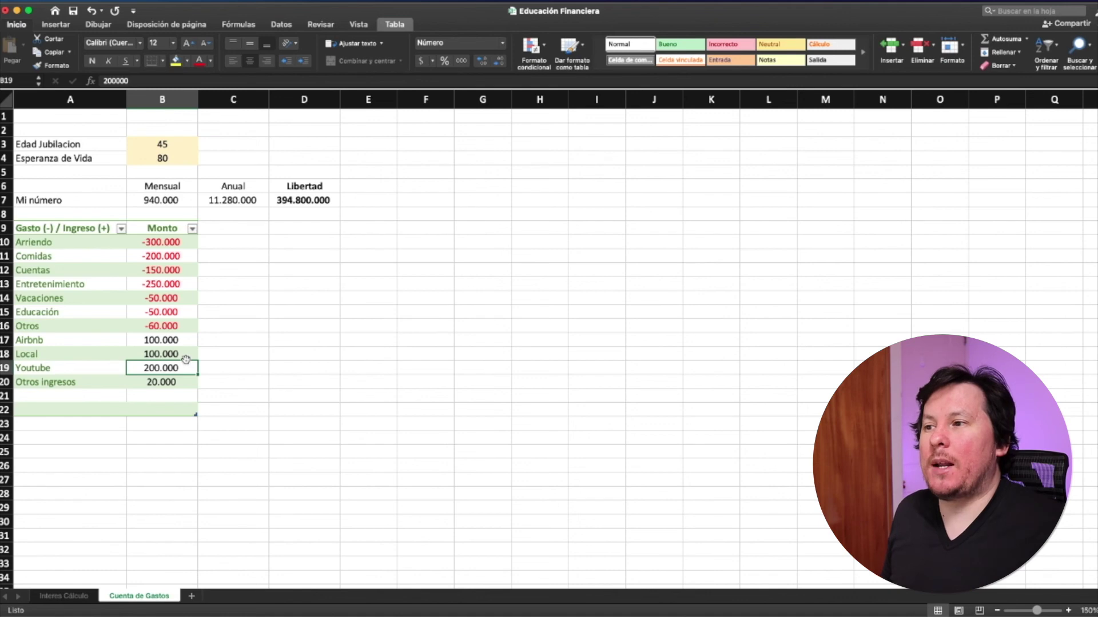
key("Down")
key("Down")
key("Up")
key("Up")
key("Up")
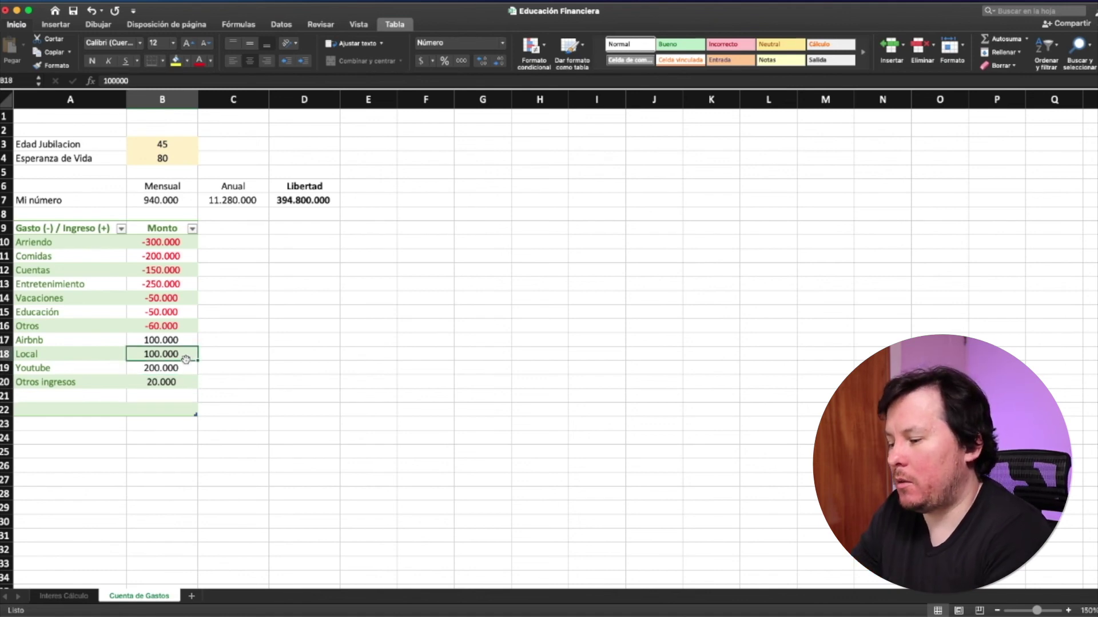
type("300.000")
key("Return")
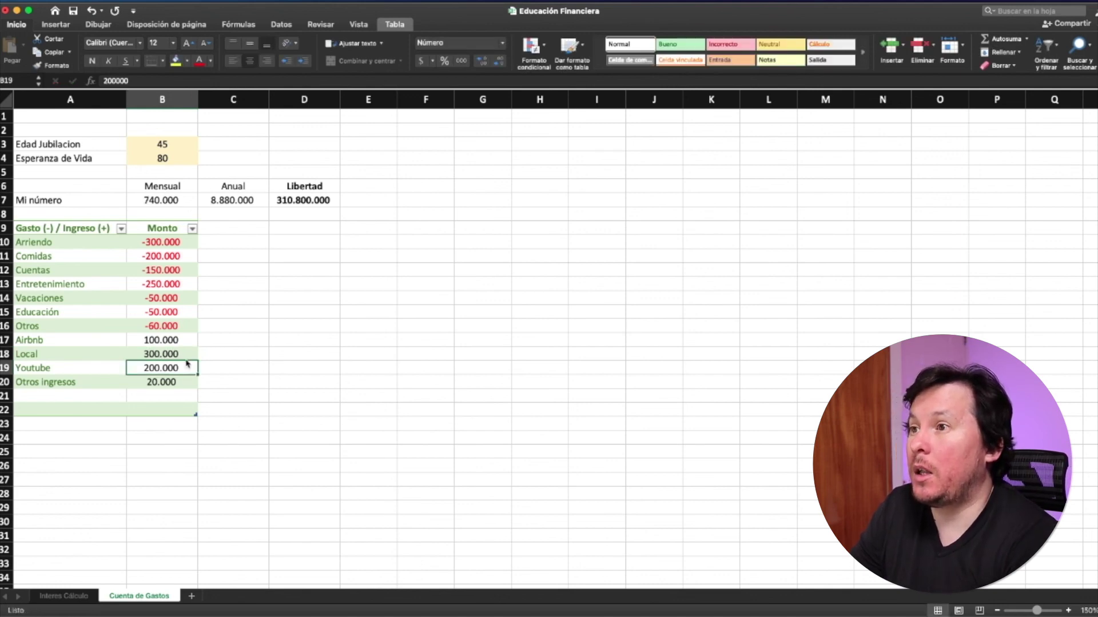
- Set the Airbnb income to 300.000
key("Up")
key("Up")
type("30000")
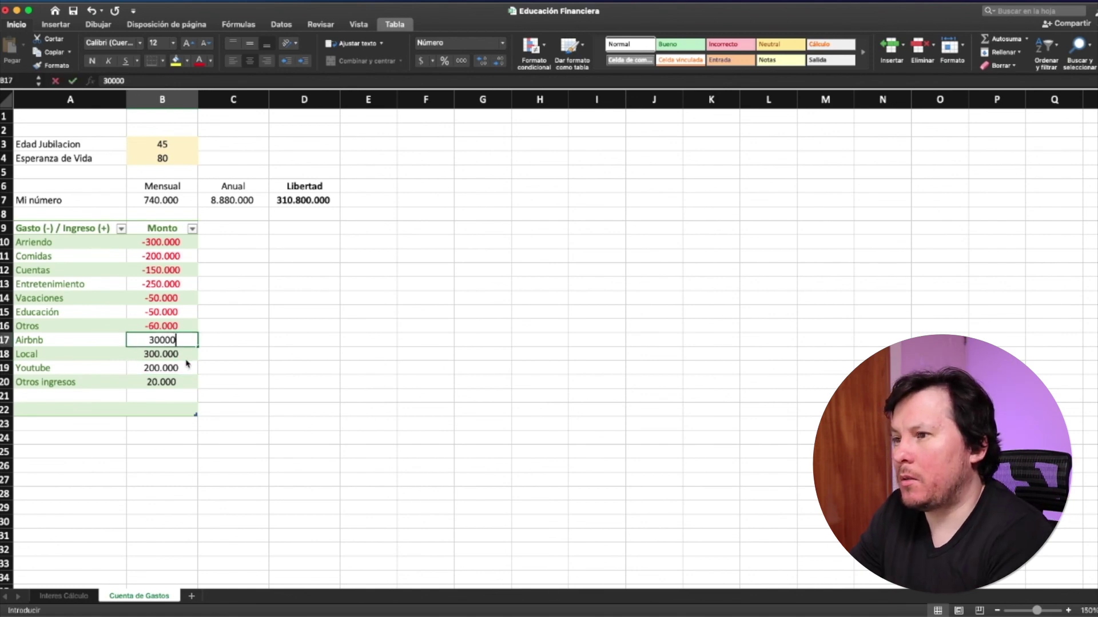
type("0")
key("Return")
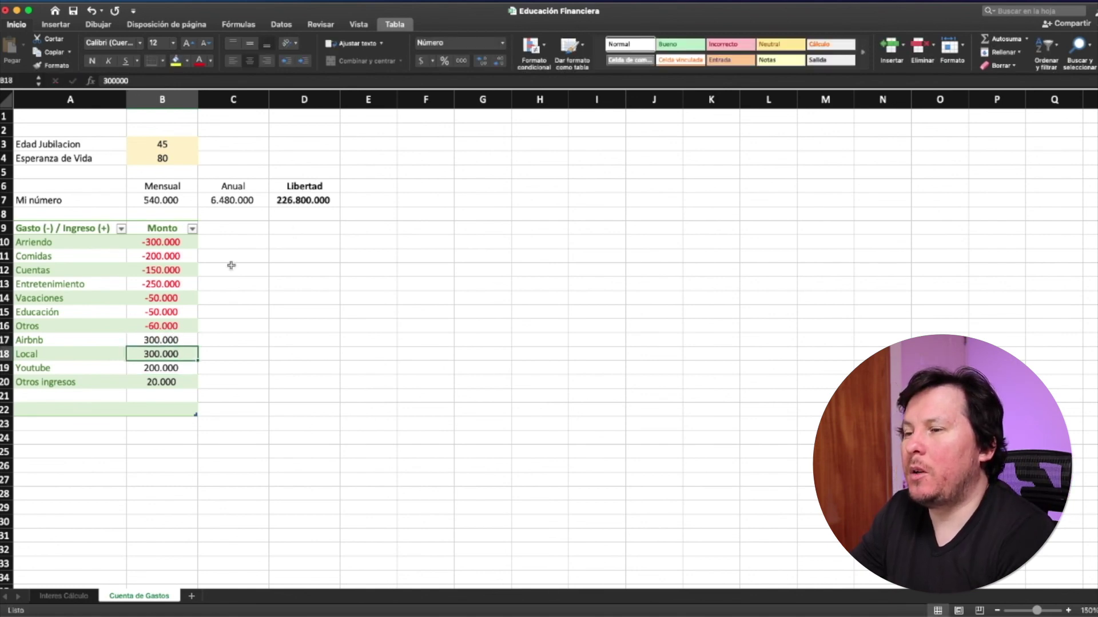
- In the Interes Cálculo sheet, compare the year 23 capital amounts with the recalculated Mi Meta
left_click(64, 596)
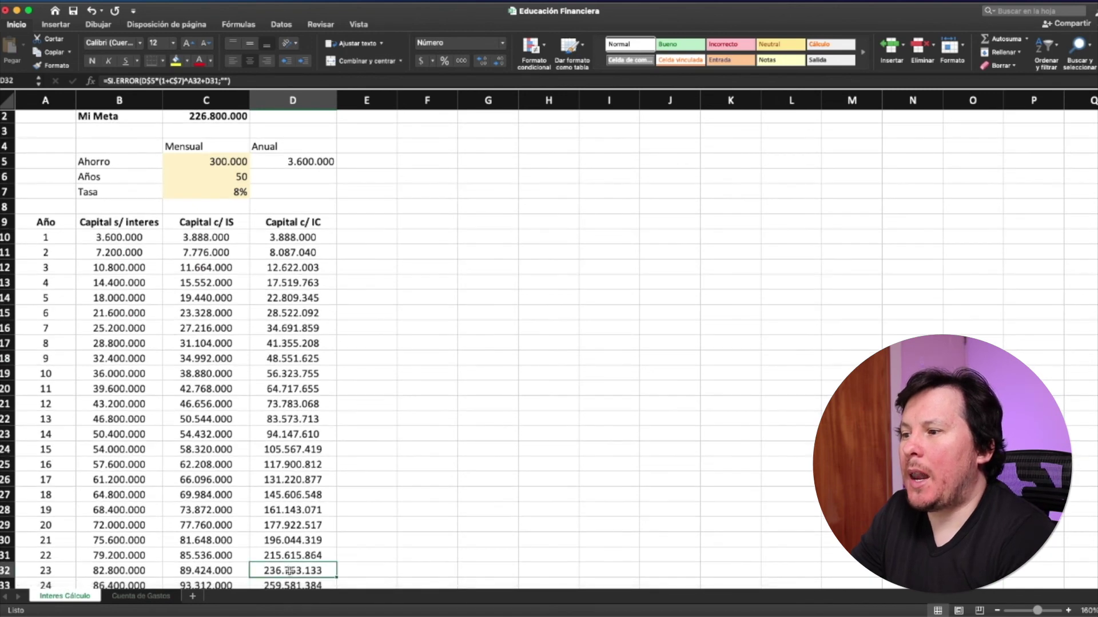
key("Left")
key("Left")
key("Left")
key("Right")
key("Right")
key("Right")
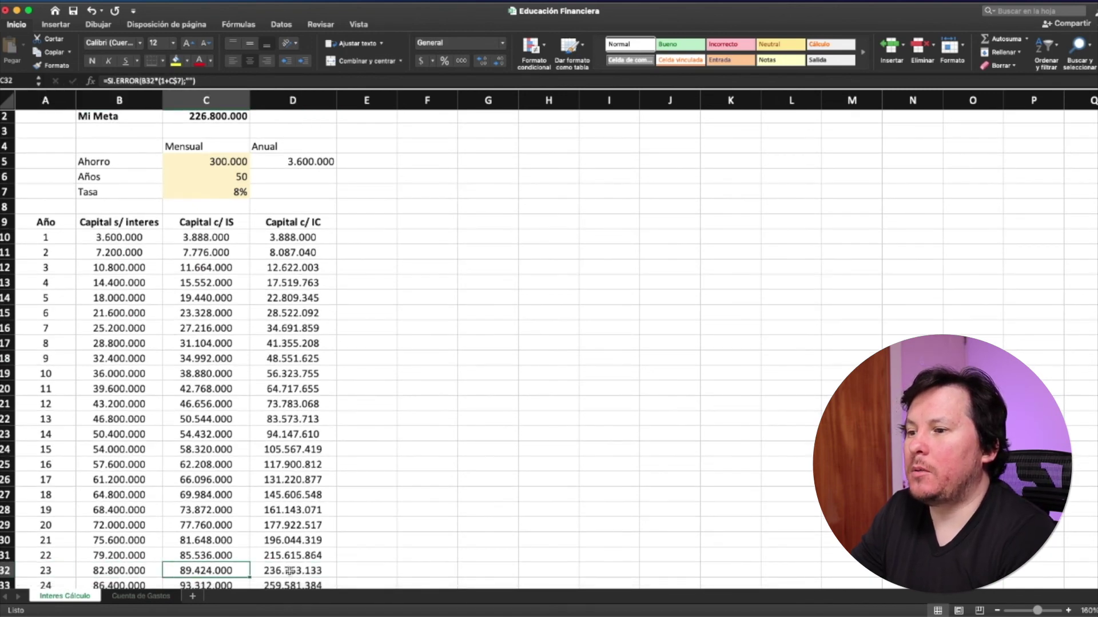
scroll(291, 571, "up", 1)
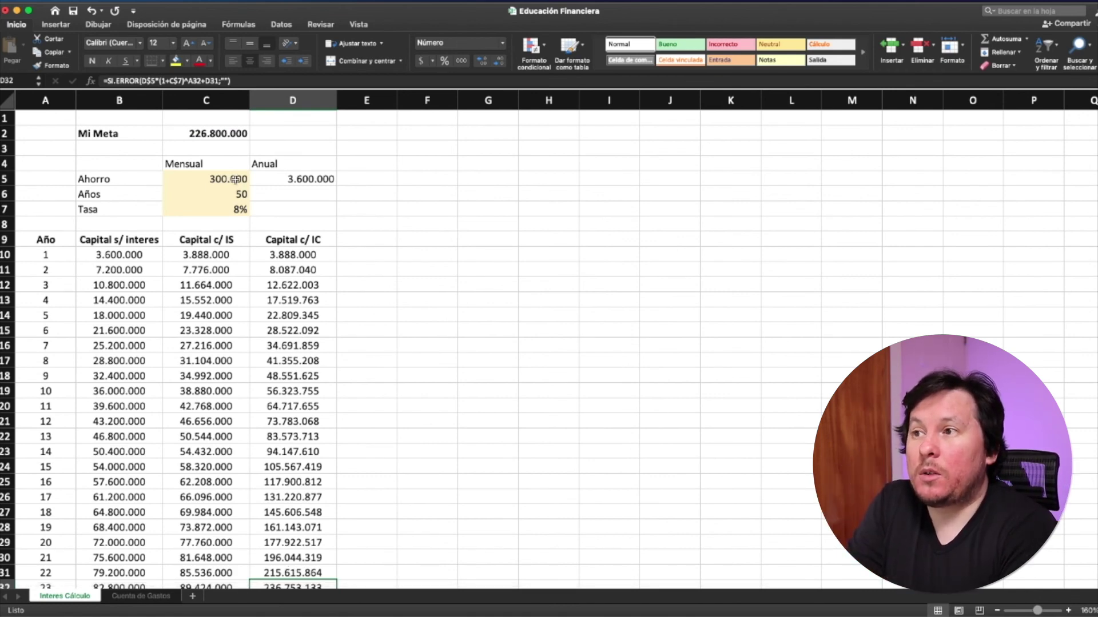
- Return to the Cuenta de Gastos sheet with the expense and income list
left_click(141, 597)
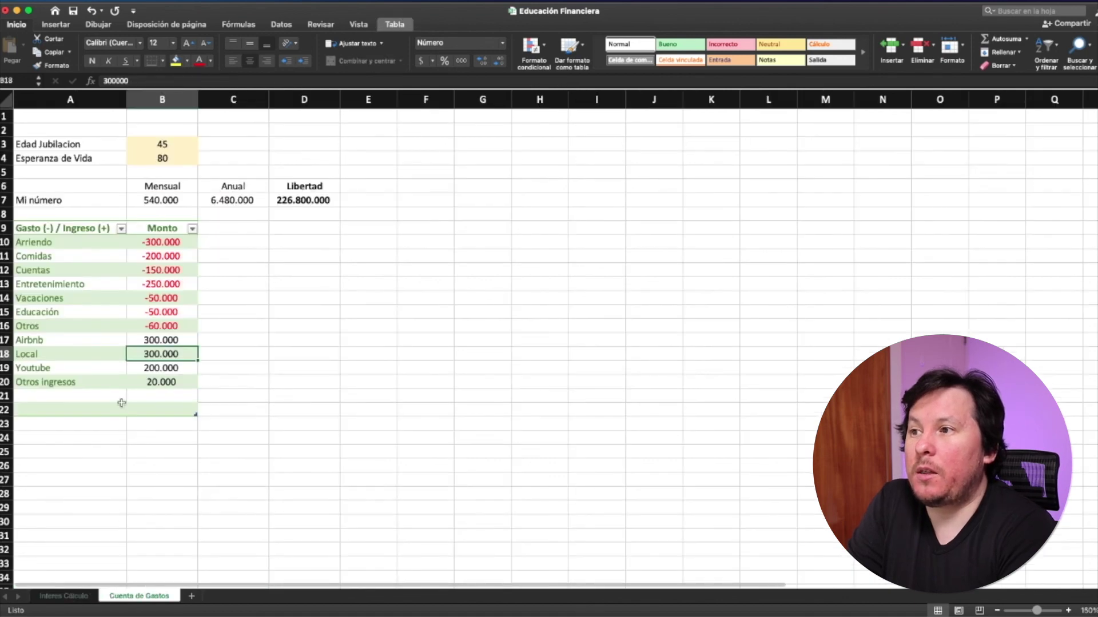